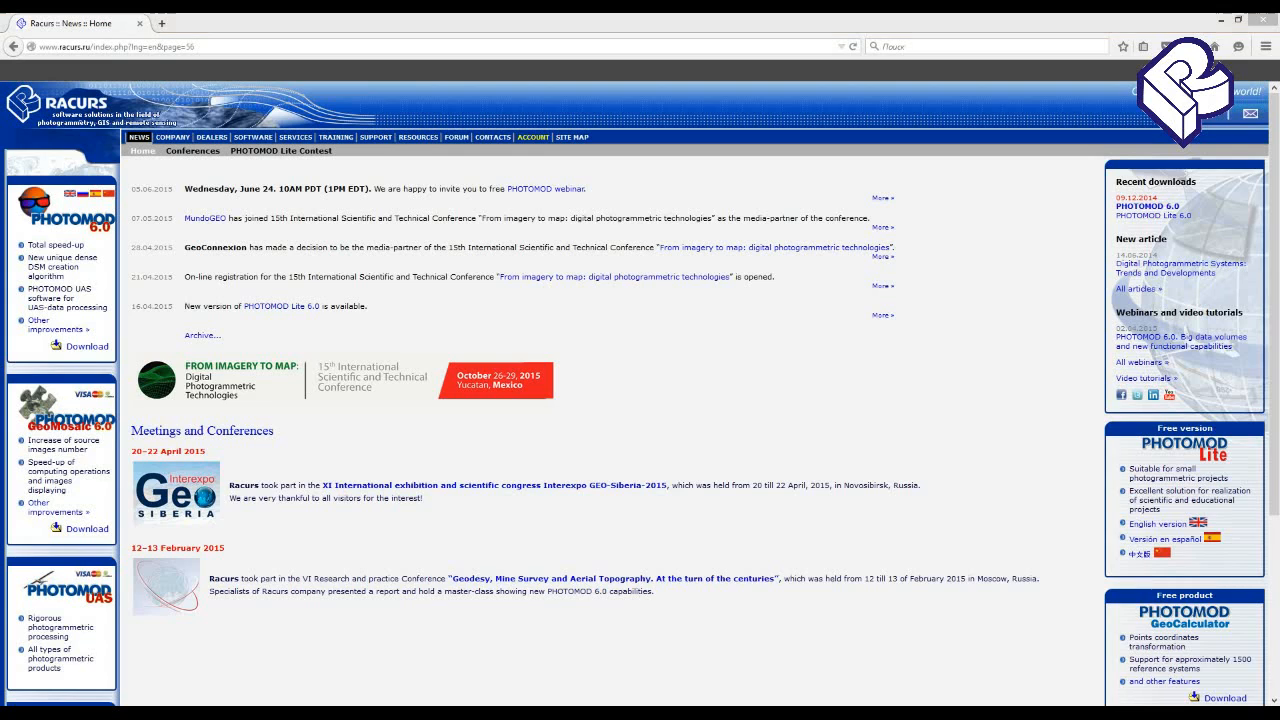
Switch to PHOTOMOD by launching it and open the Aalen project.
right_click(1058, 703)
left_click(1084, 503)
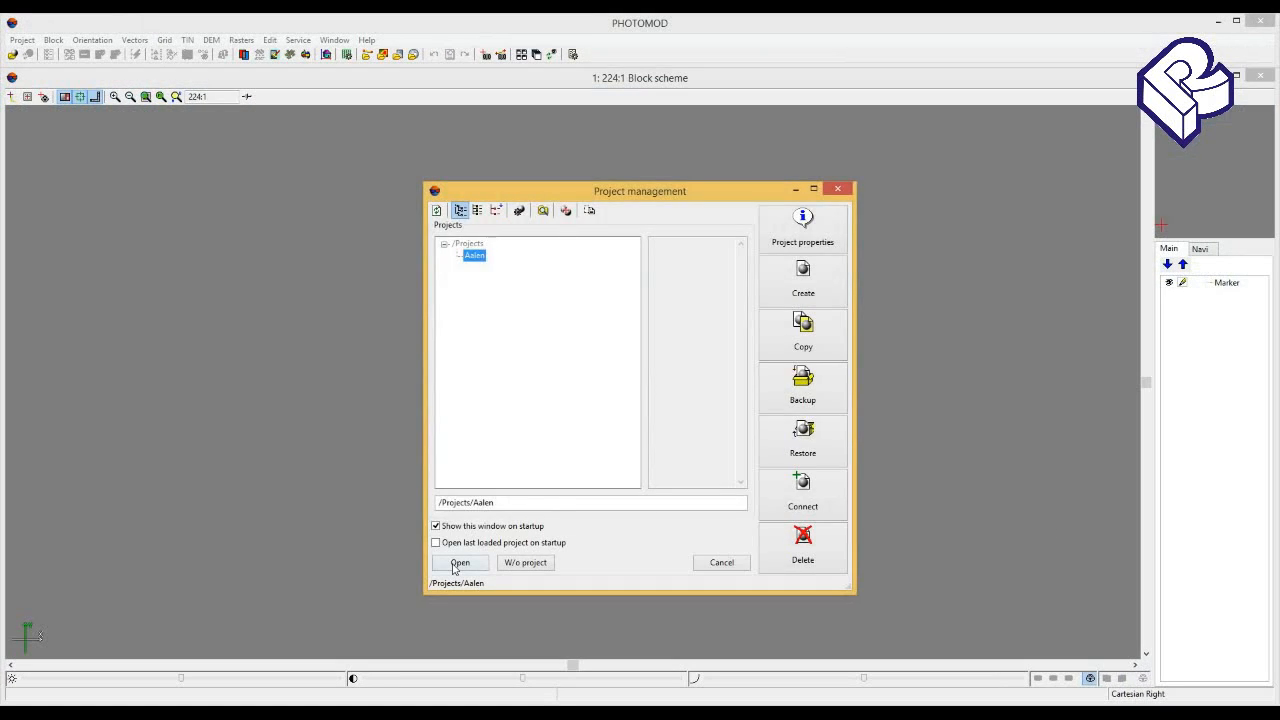
left_click(458, 564)
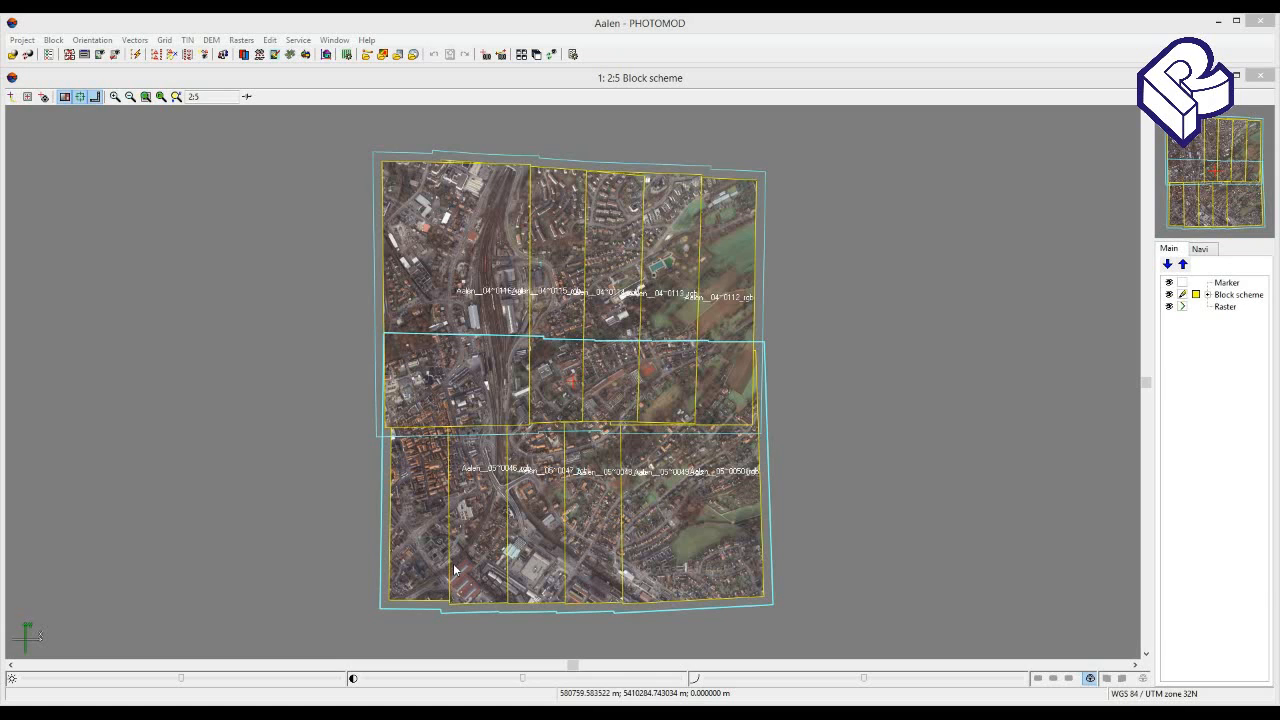
Create a rectangular grid about 918 m wide and 1663 m high over the central part of the block.
left_click(165, 40)
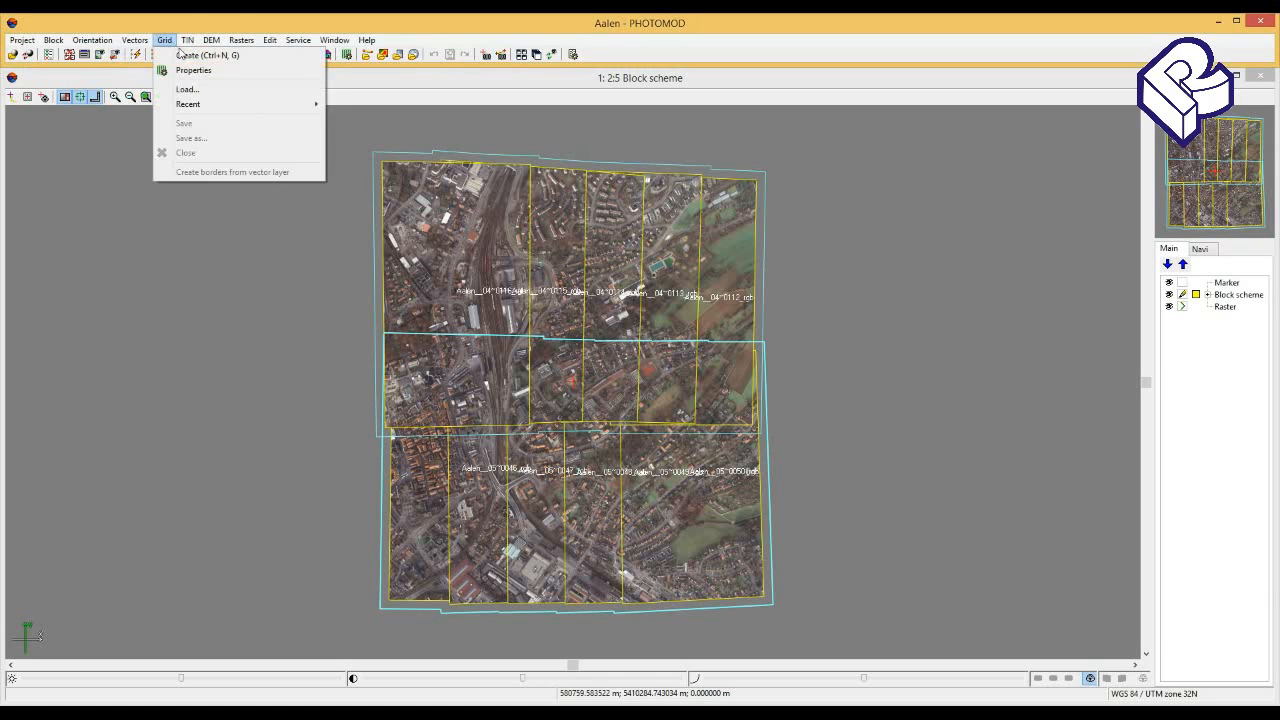
left_click(178, 49)
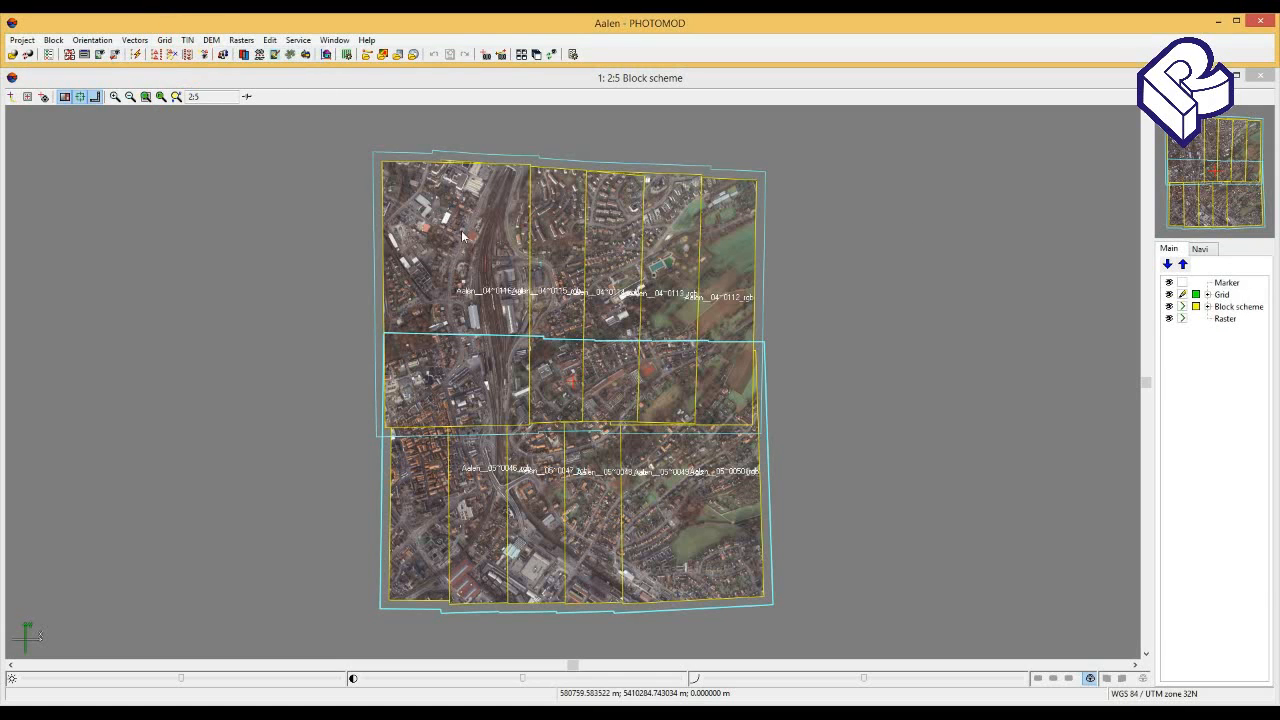
left_click_drag(449, 166, 697, 617)
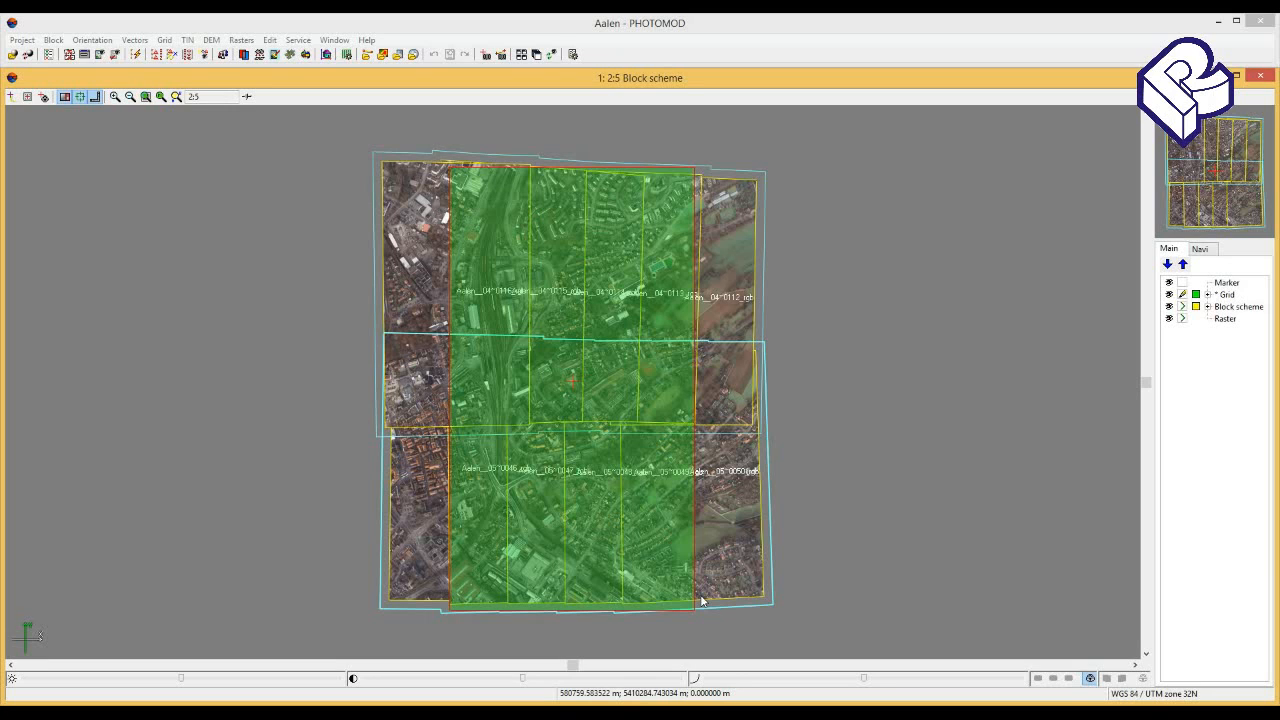
Save the grid layer as Grid in the project's Data folder, overwriting the existing resource.
right_click(1227, 294)
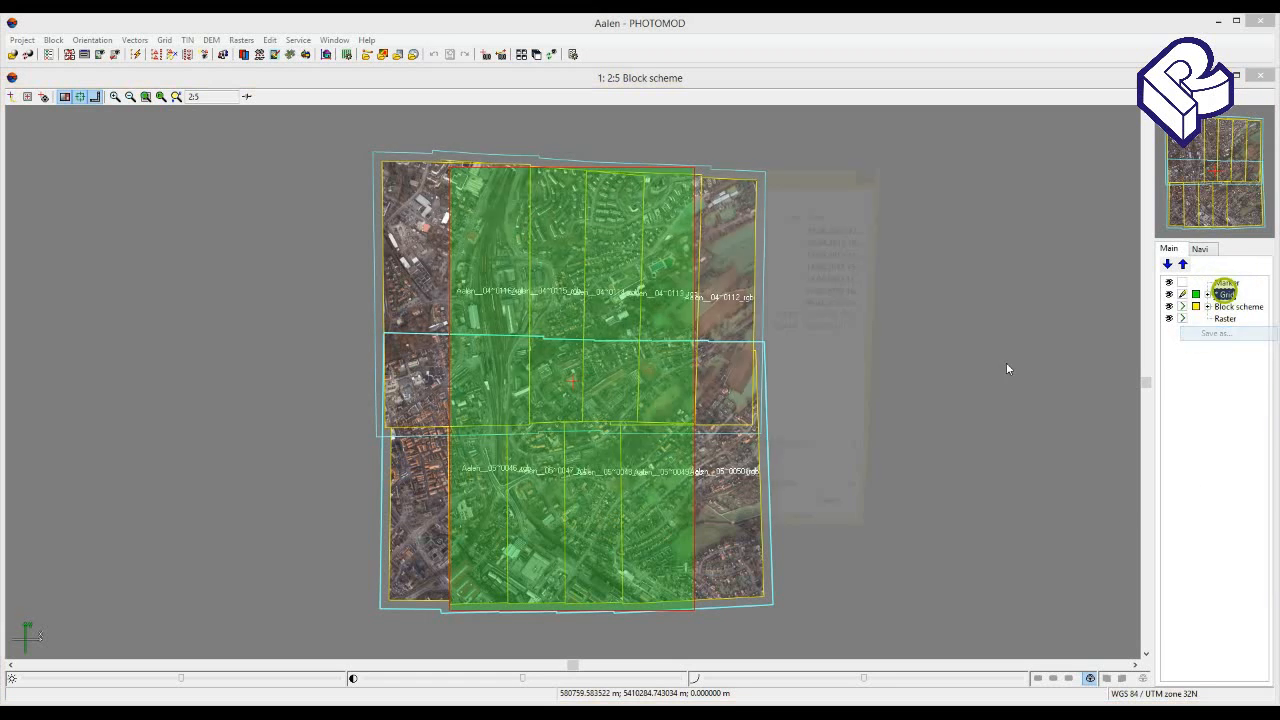
left_click(786, 527)
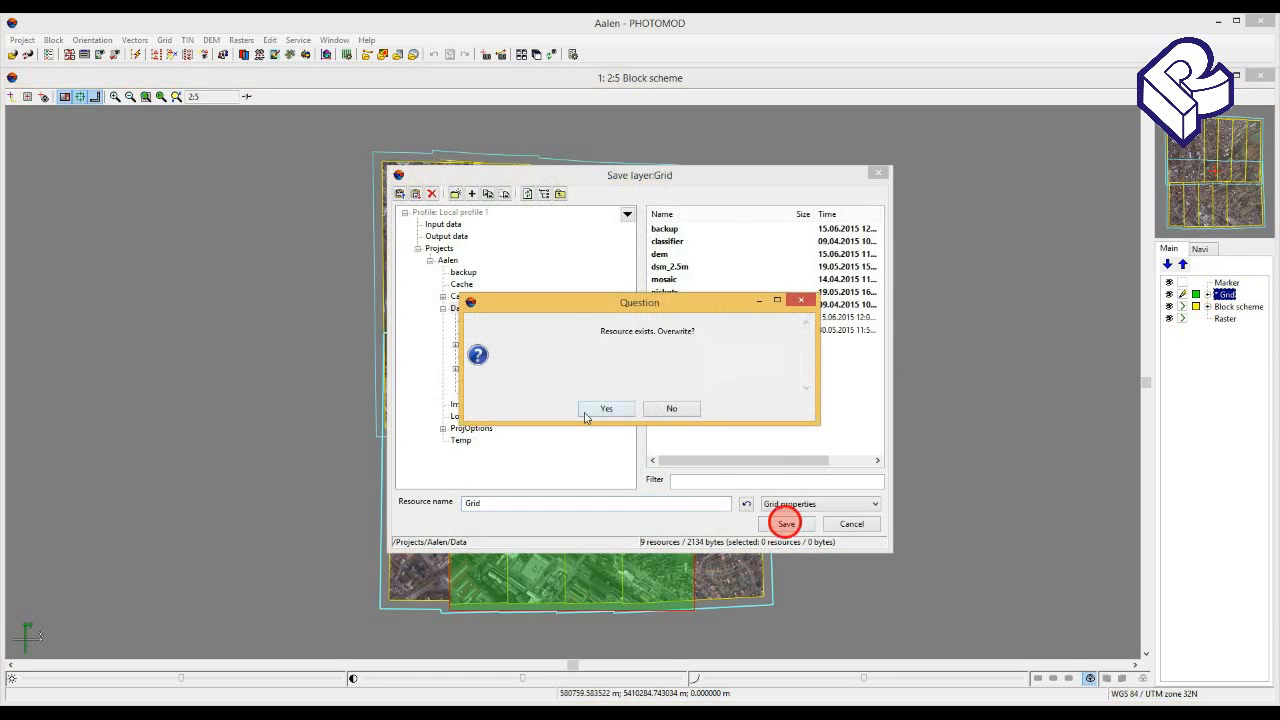
left_click(585, 413)
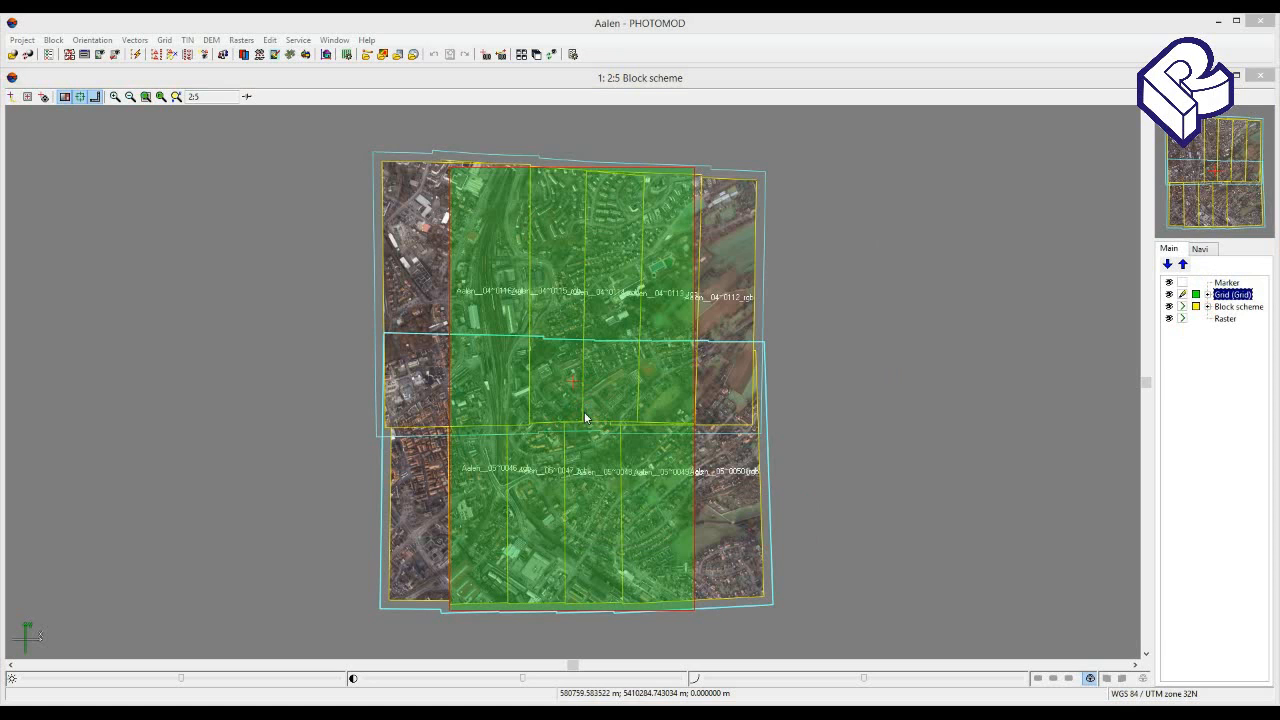
Build pre-regions from the block using stereopair frames and the Voronoi diagram method.
left_click(55, 40)
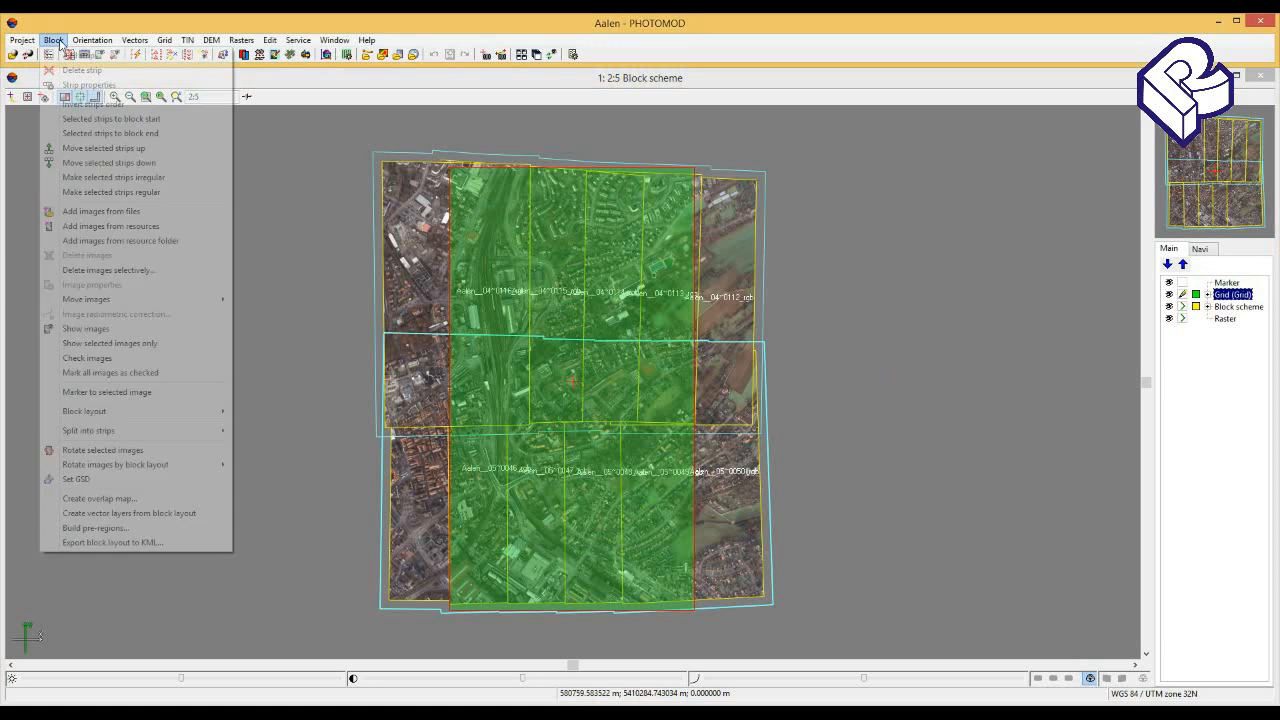
left_click(82, 527)
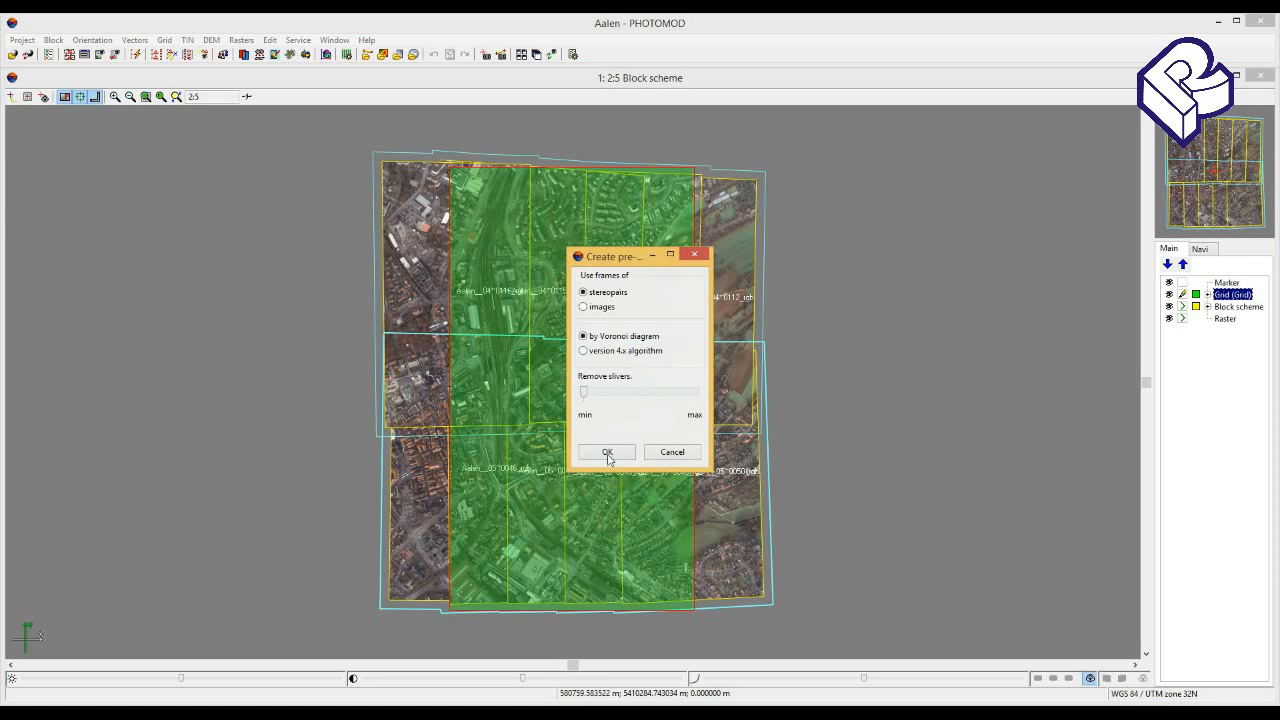
left_click(607, 452)
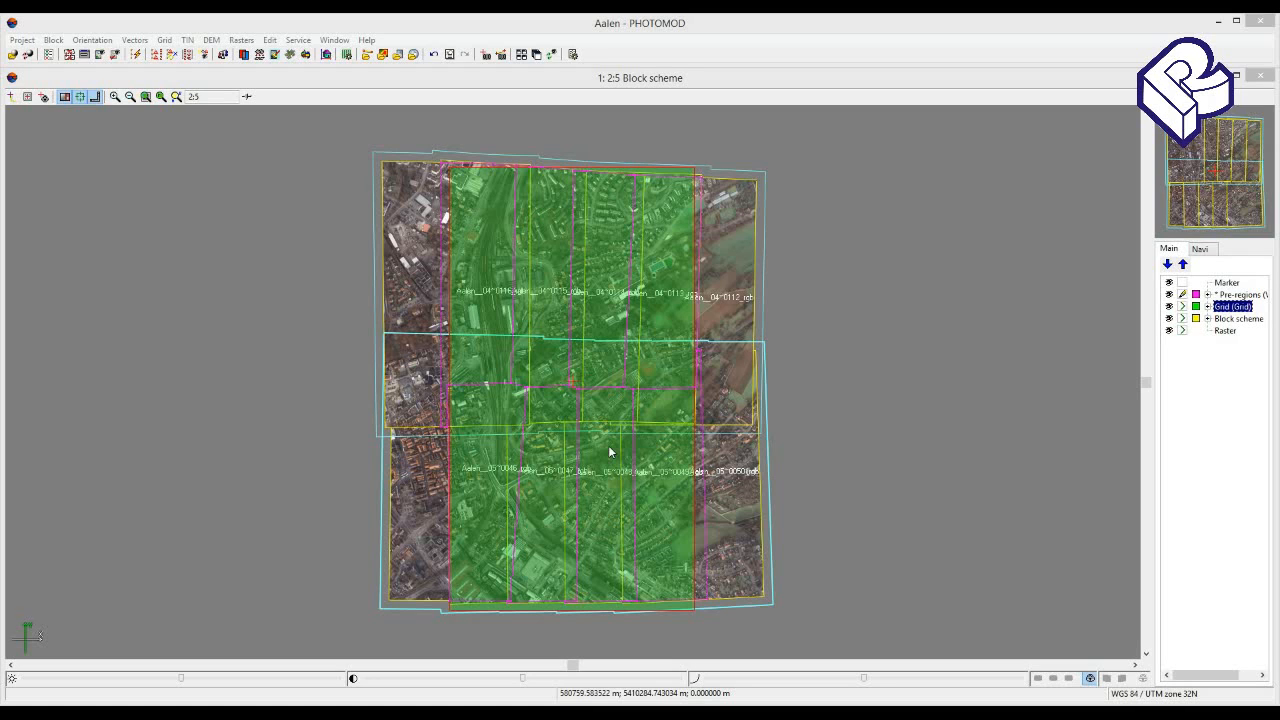
left_click(218, 716)
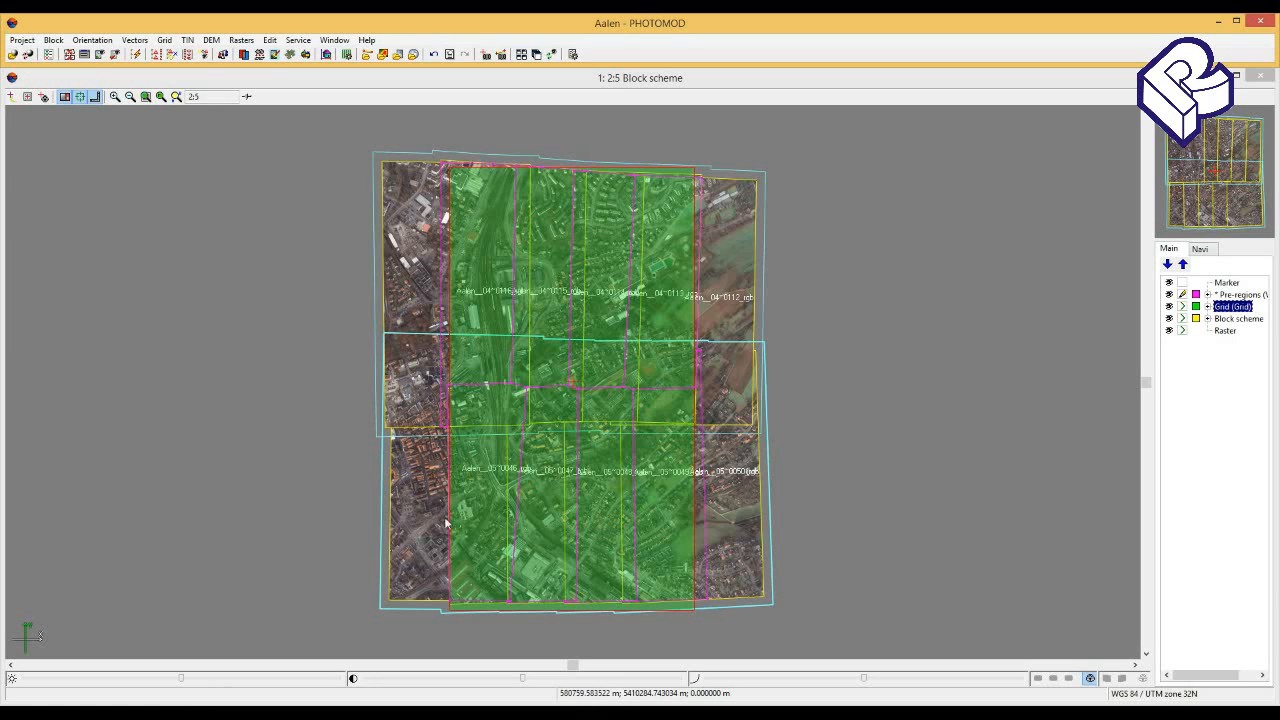
Open the parameters for dense DTM creation and choose Quadro K2000 as the computing device.
left_click(211, 40)
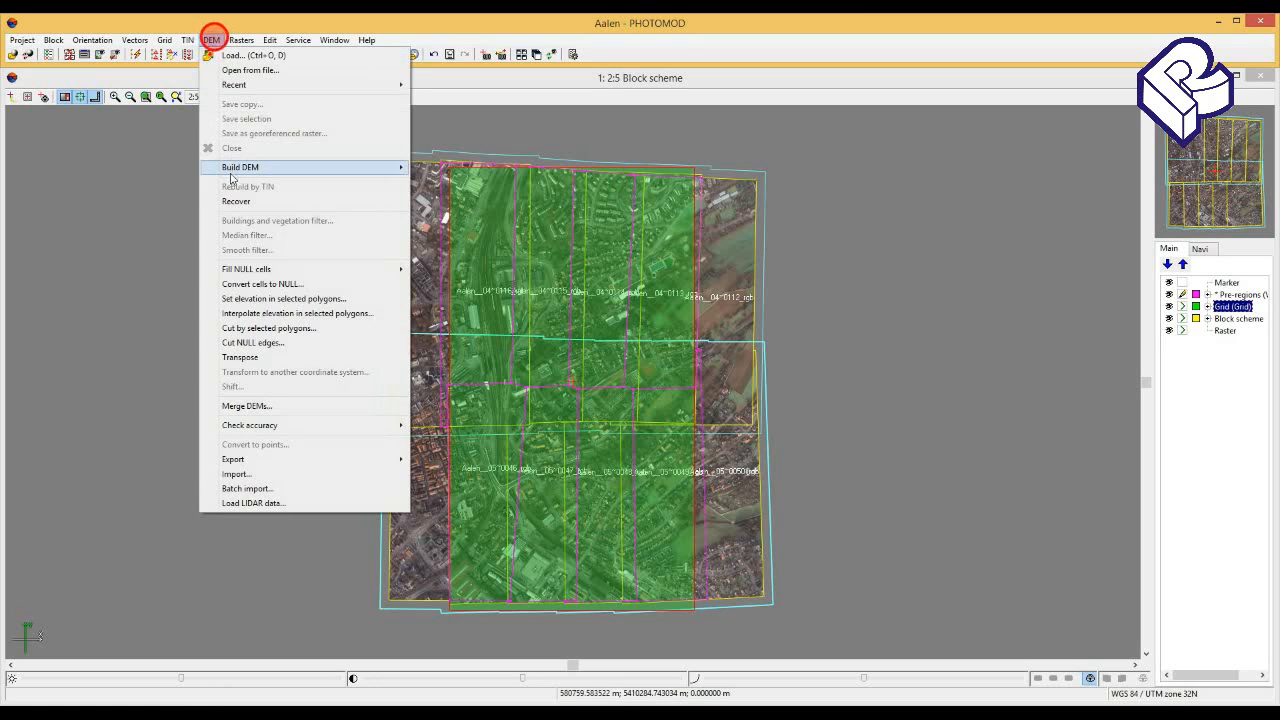
mouse_move(233, 178)
left_click(533, 245)
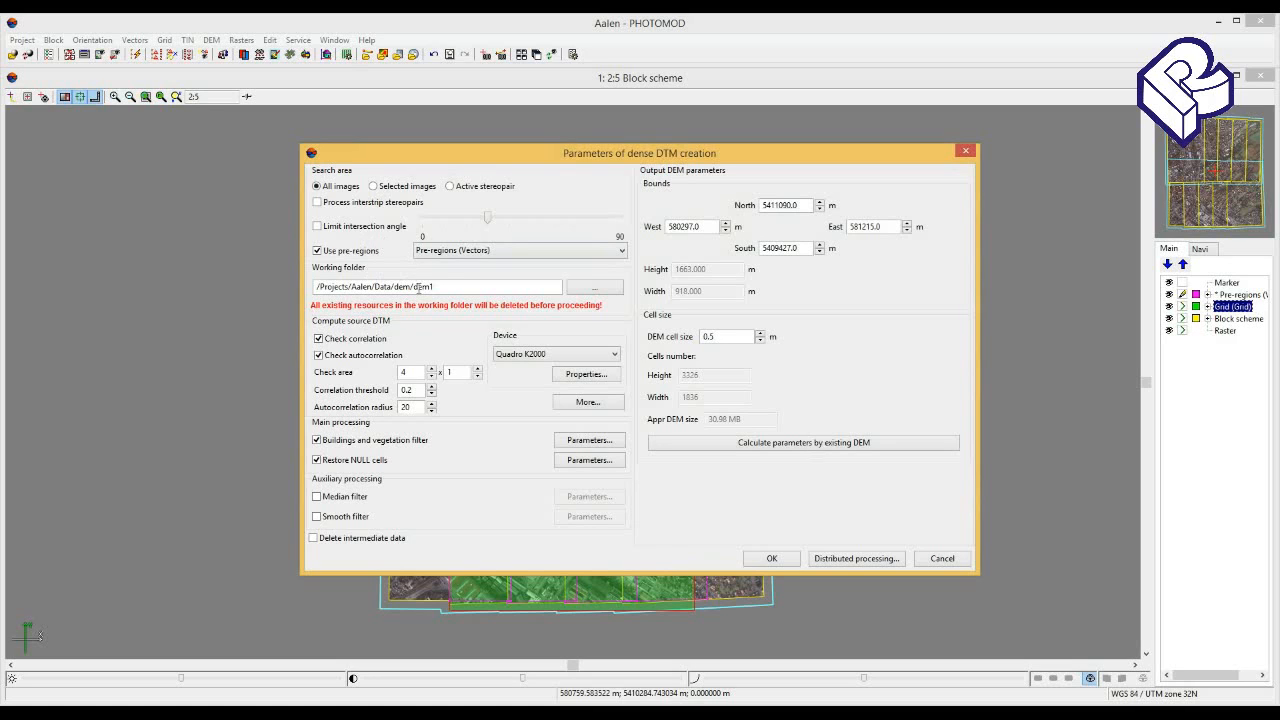
left_click(444, 287)
left_click(510, 357)
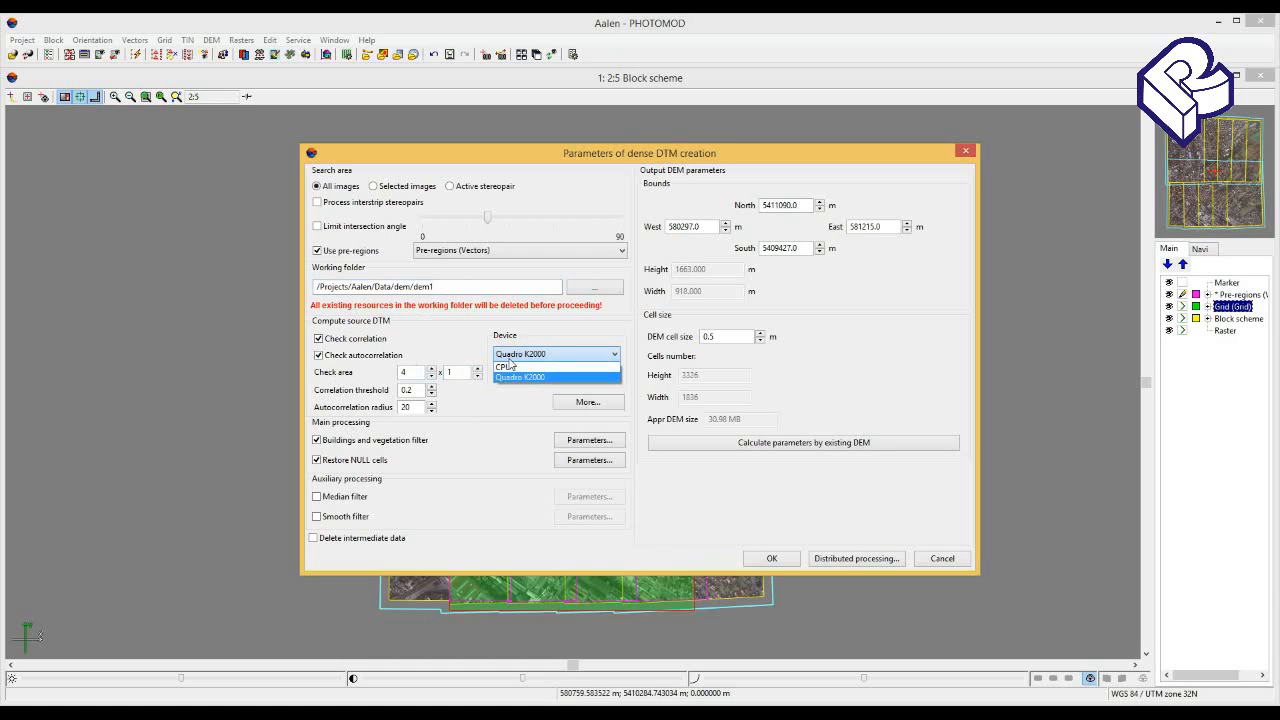
left_click(511, 377)
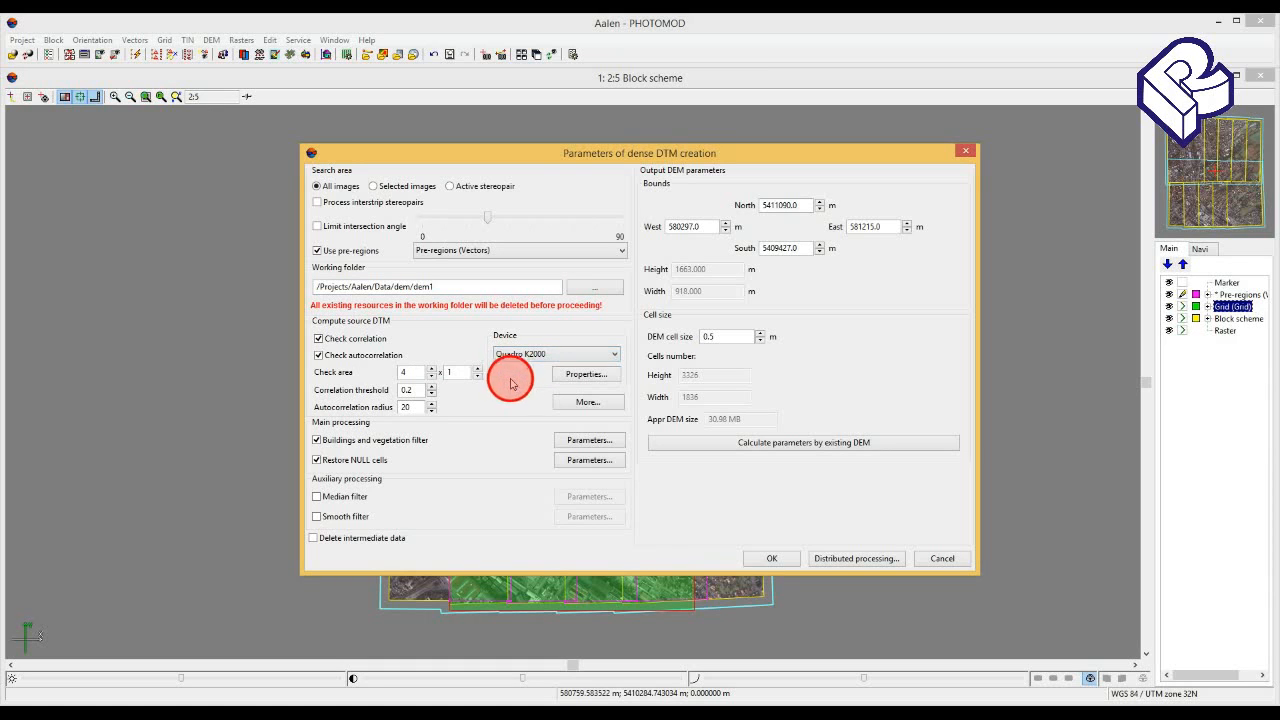
Review the additional correlation parameters and the output DEM cell size for the dense DTM.
left_click(587, 404)
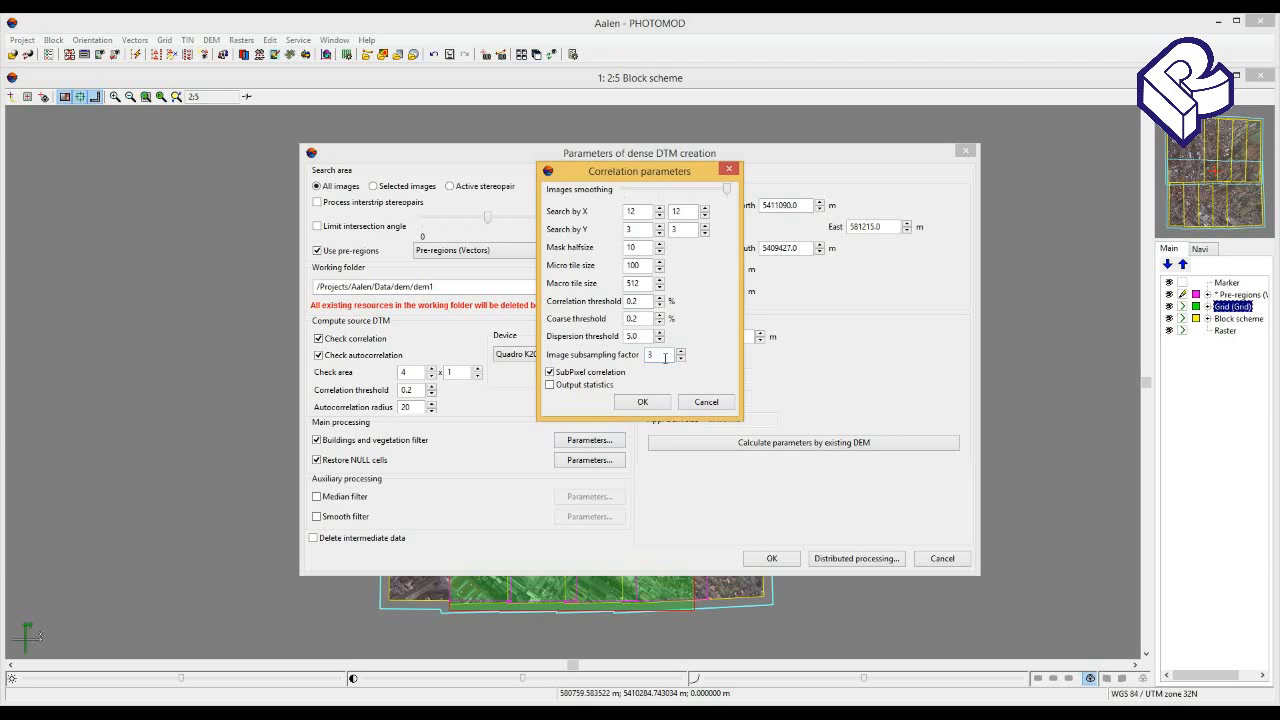
left_click(637, 400)
left_click(637, 400)
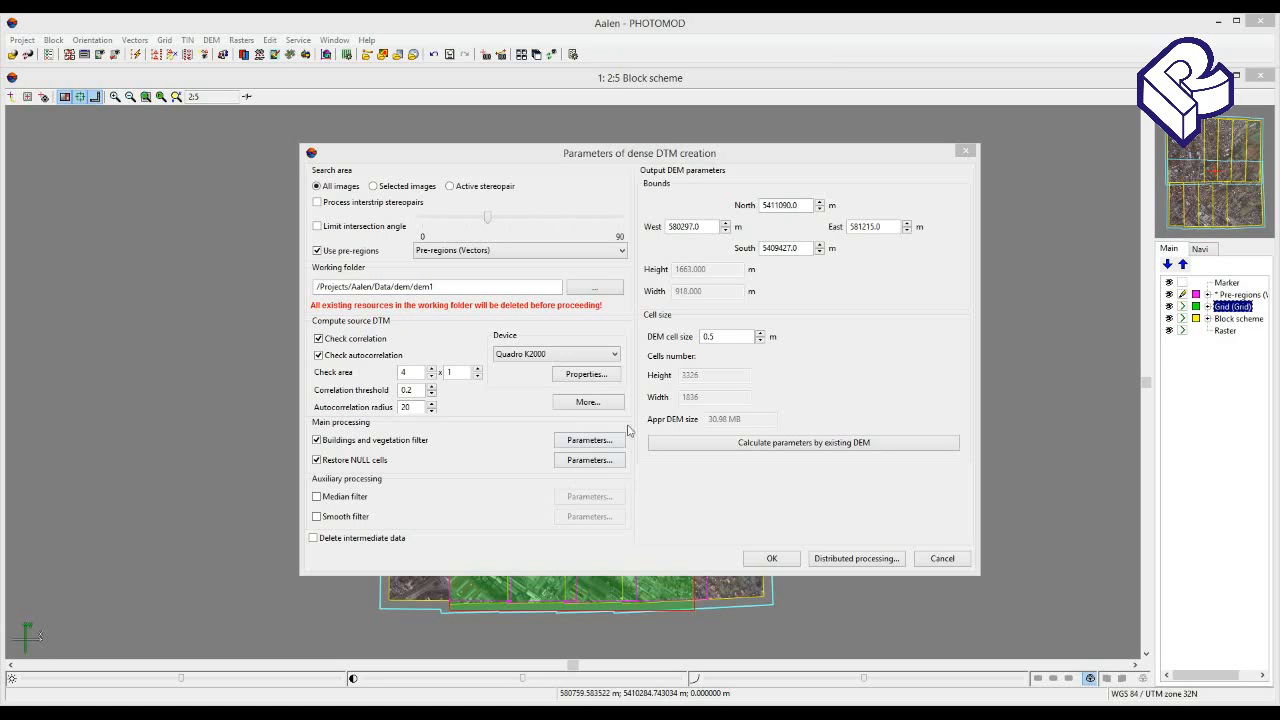
double_click(734, 337)
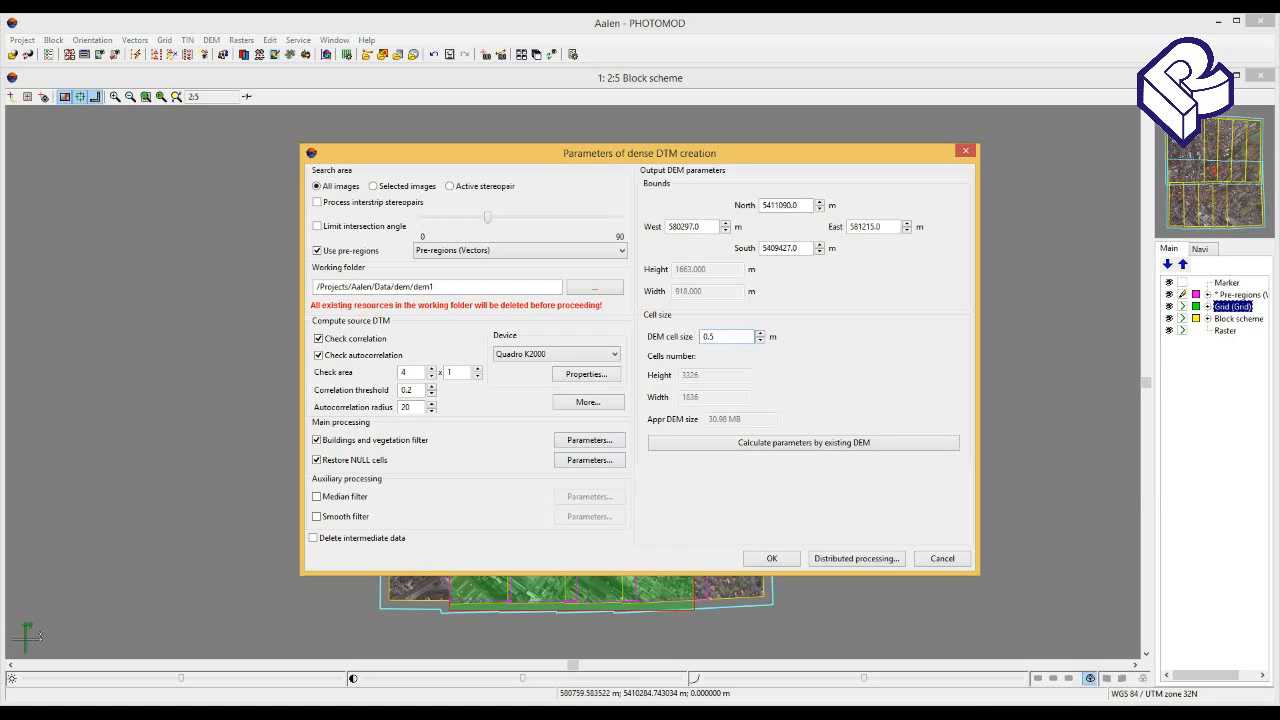
left_click(1114, 612)
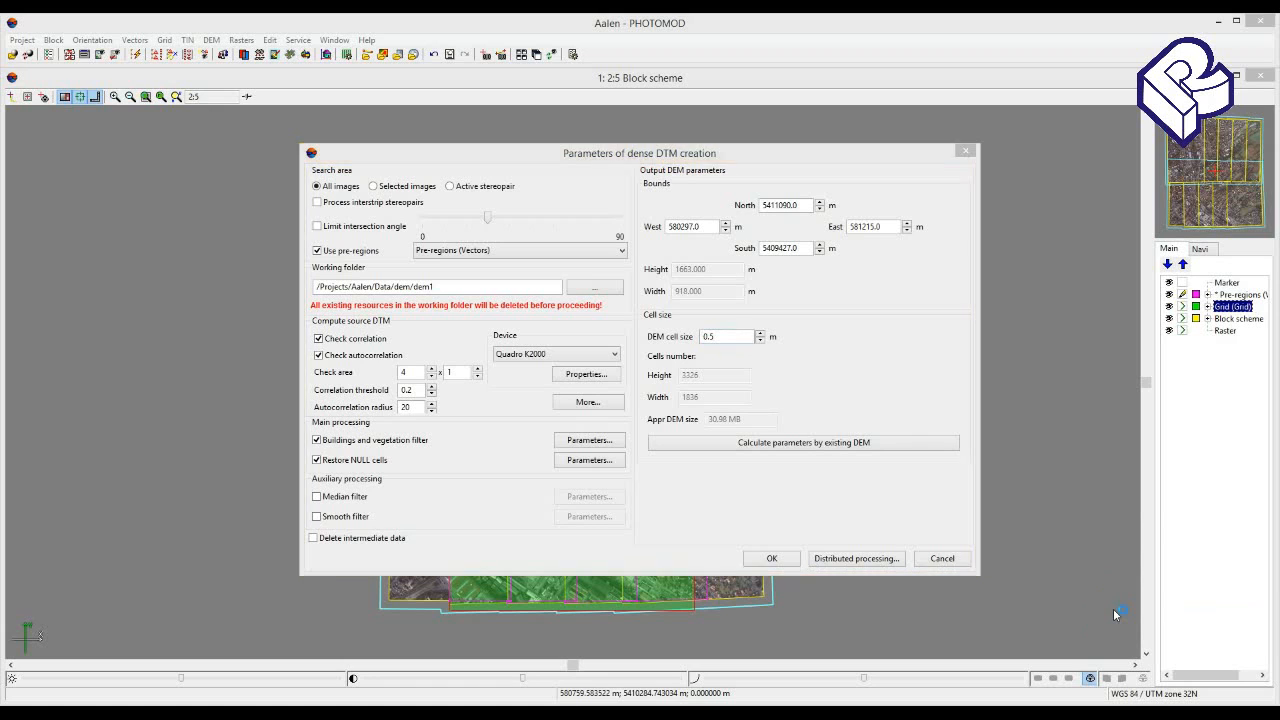
Set up distributed processing, allowing working folder resources to be deleted and enabling all local PC cores for the buildings and vegetation filter.
left_click(846, 564)
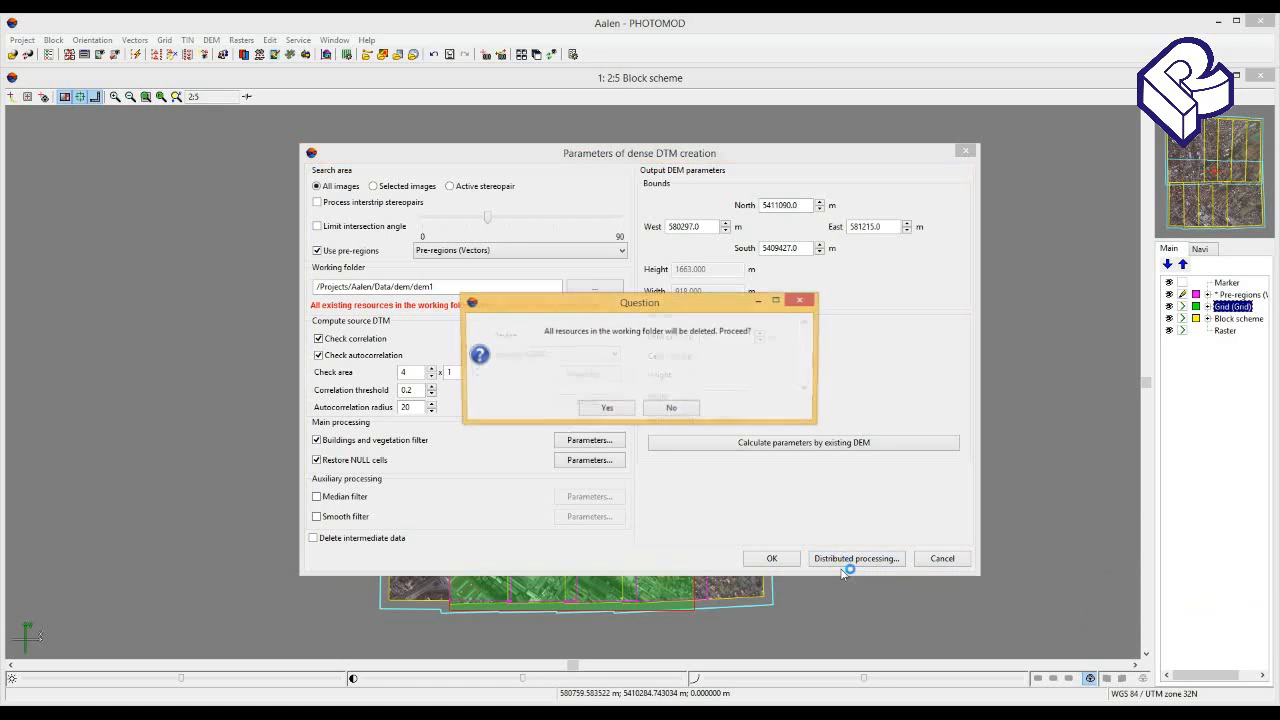
left_click(607, 407)
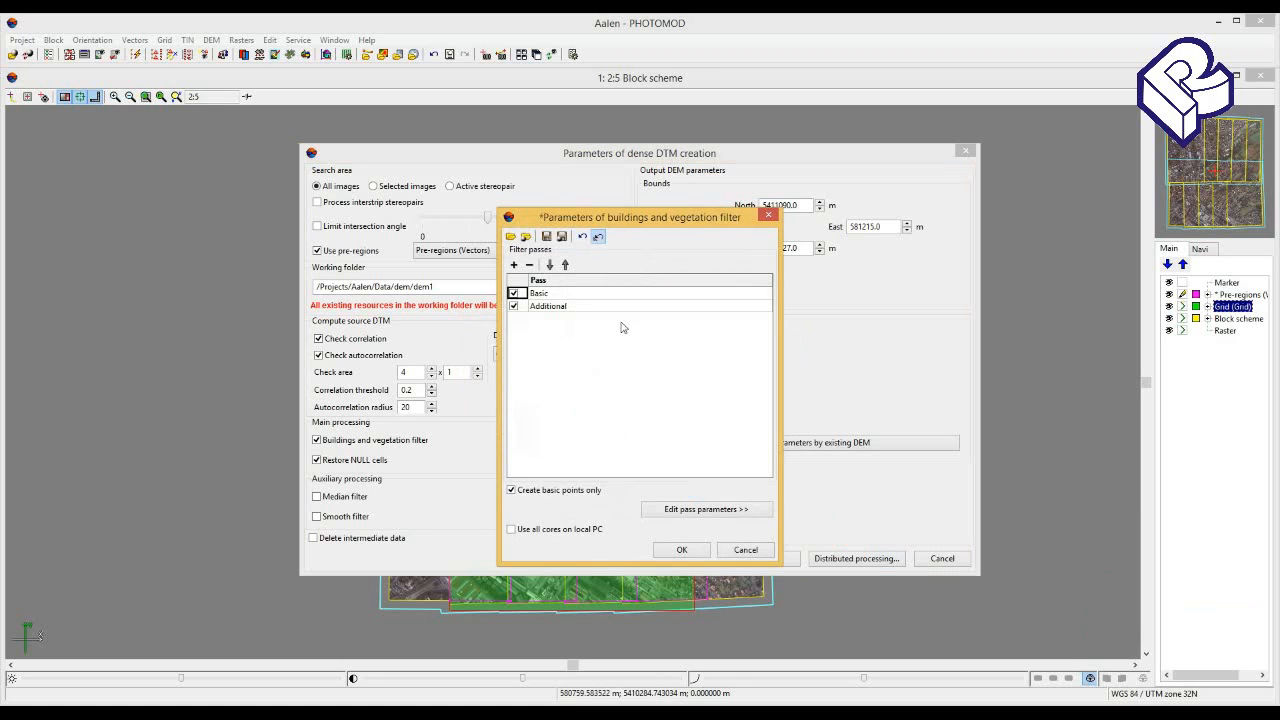
left_click(597, 236)
left_click(512, 529)
left_click(695, 551)
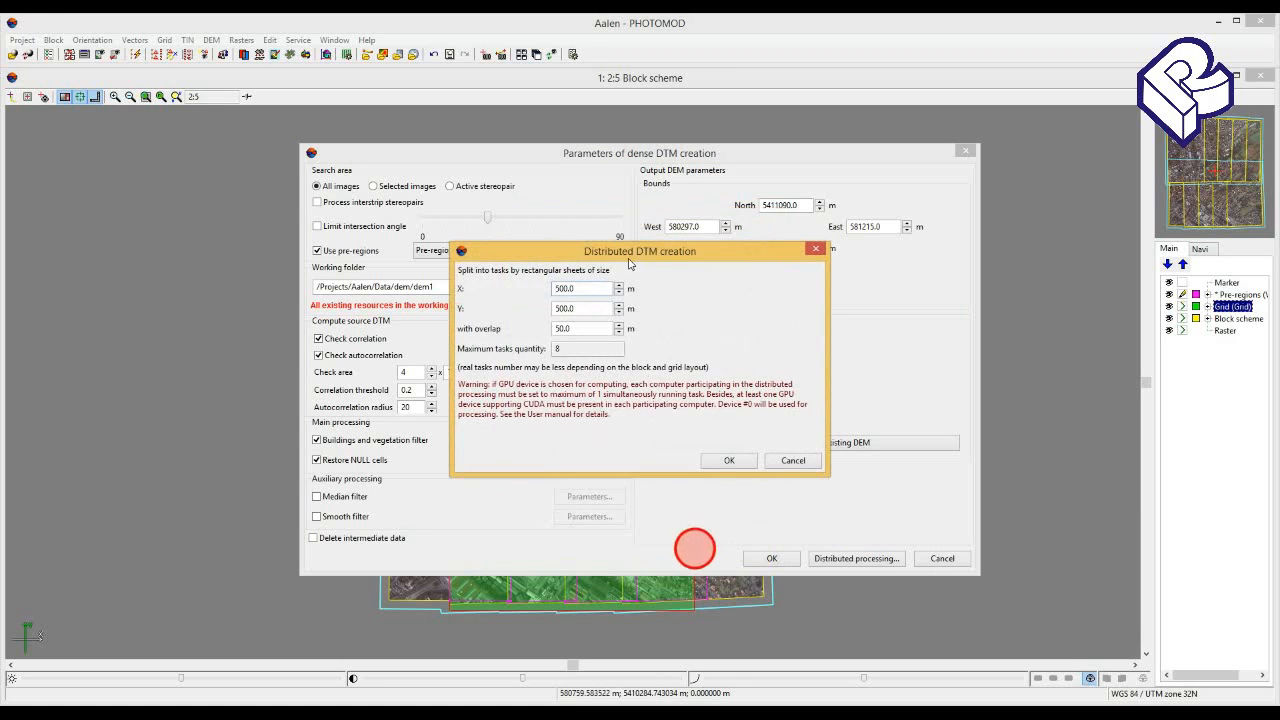
Review the task-splitting settings and the distributed processing monitor, and leave the dense DTM creation without starting it.
left_click_drag(625, 258, 655, 256)
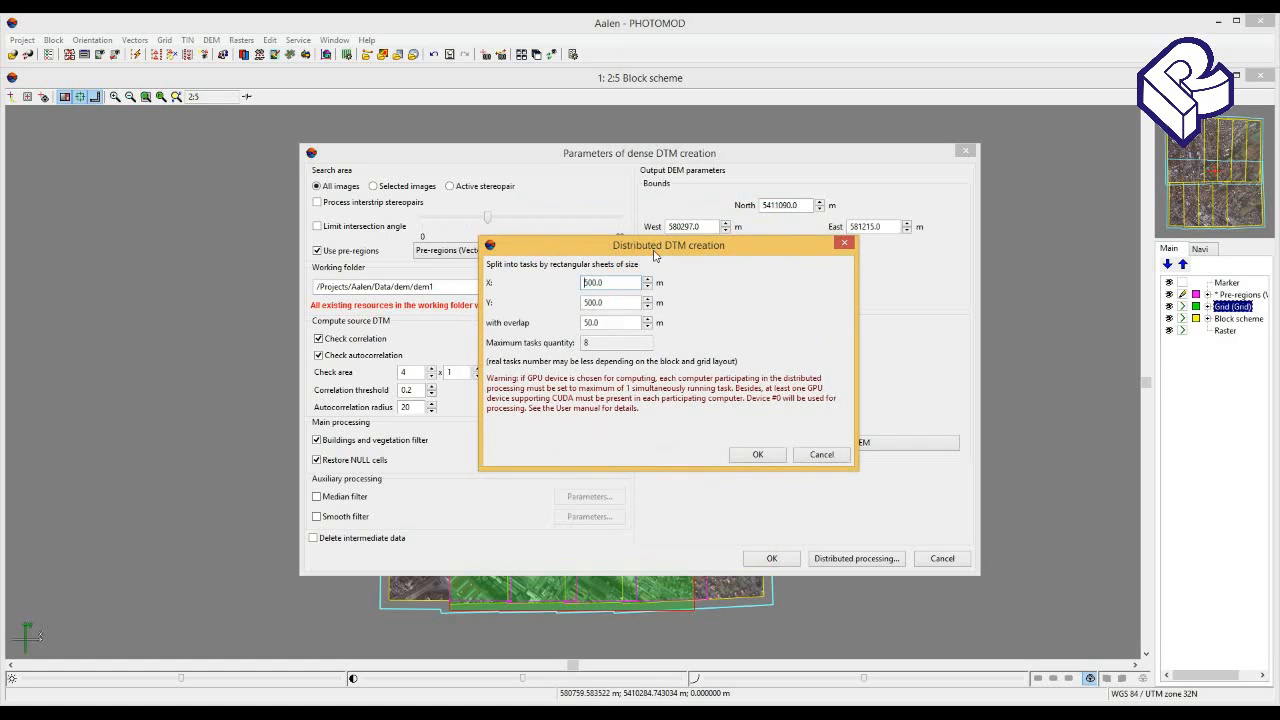
left_click_drag(634, 245, 630, 219)
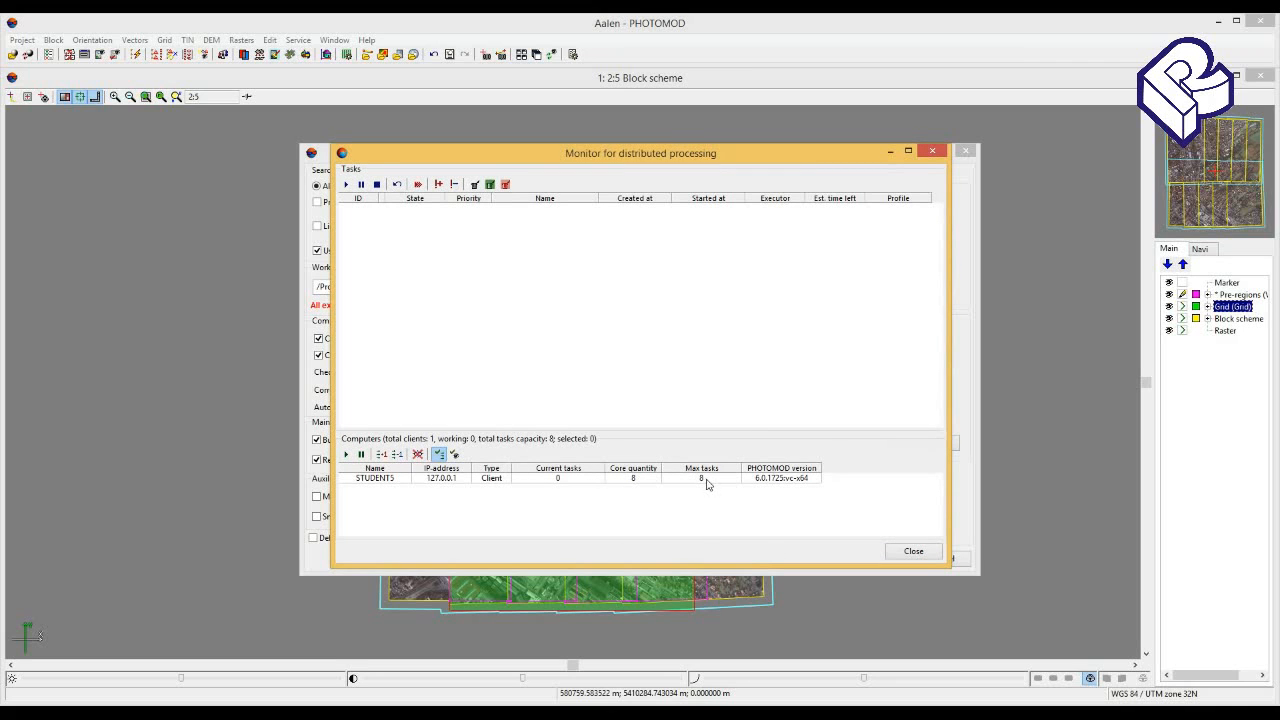
left_click(892, 153)
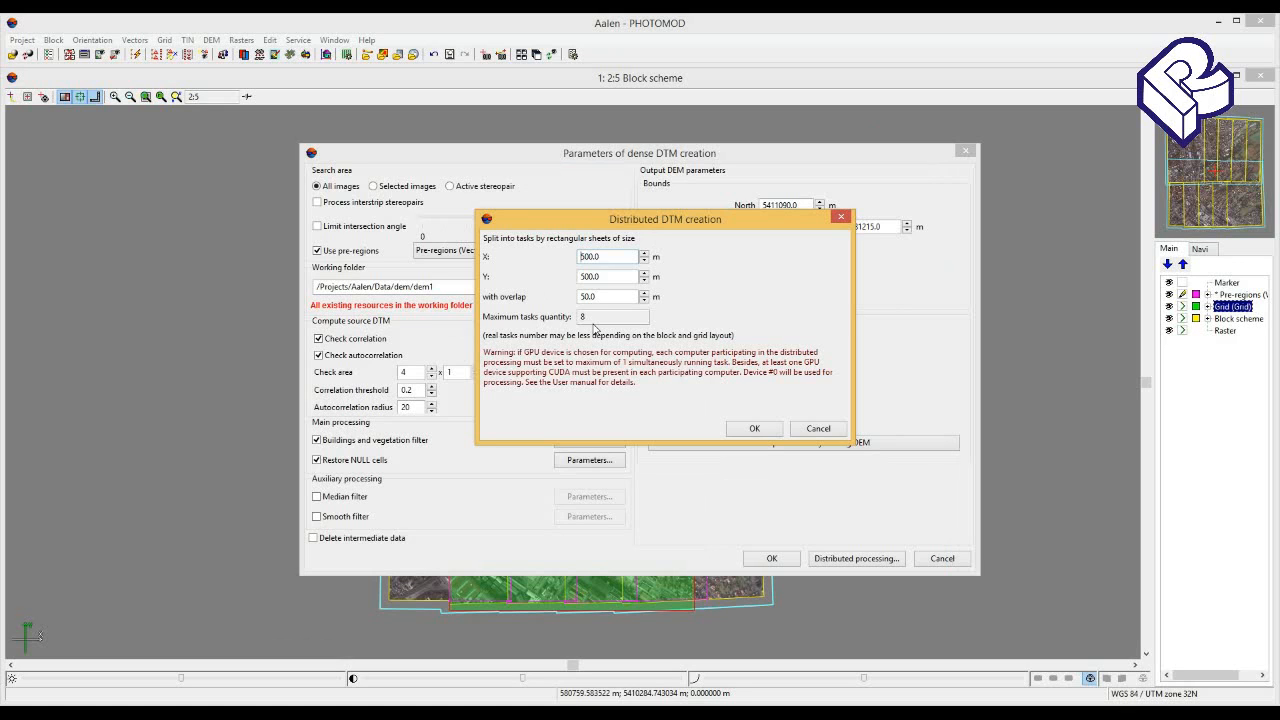
left_click_drag(676, 220, 672, 238)
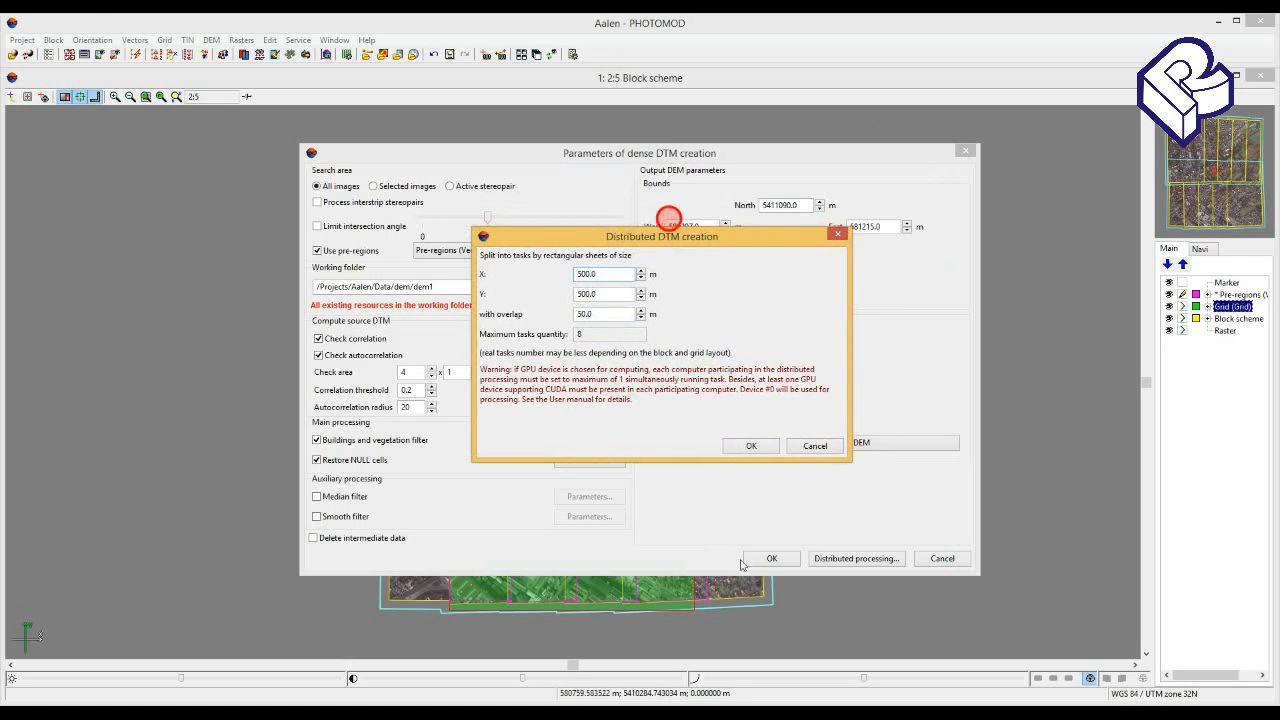
left_click(838, 233)
left_click(965, 151)
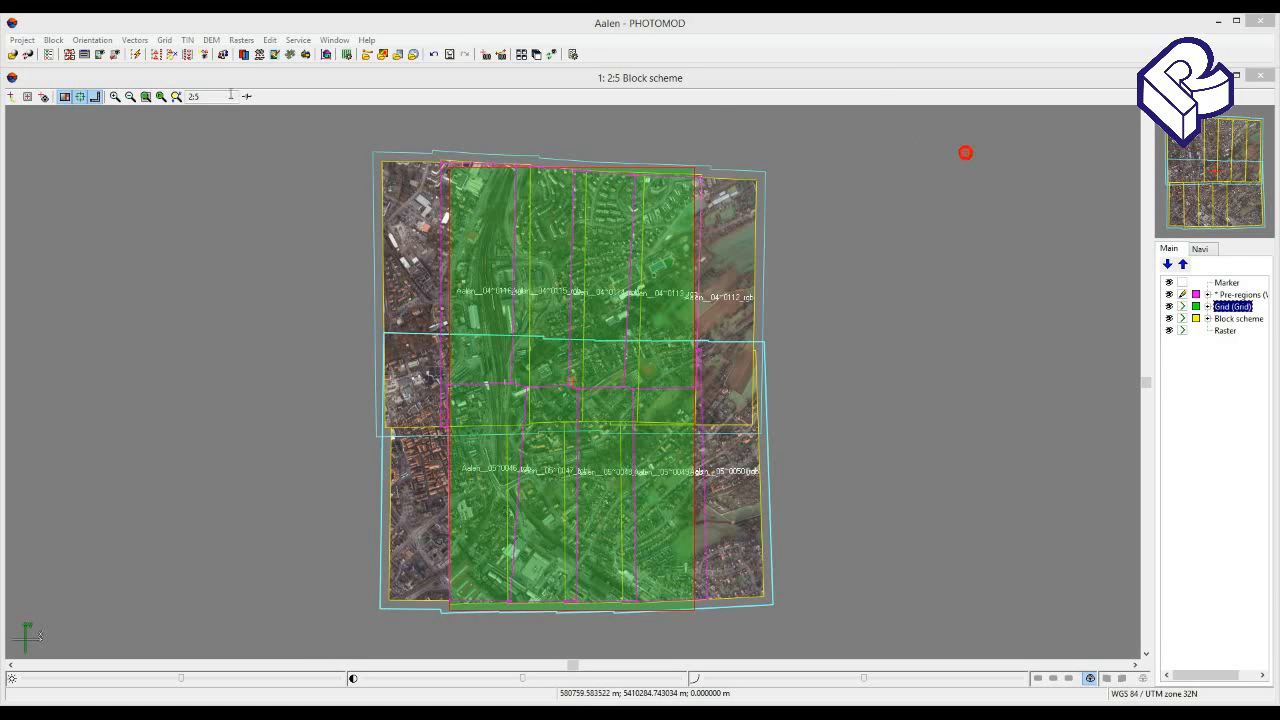
Load the final_cut DEM from the project's dem2 folder.
left_click(211, 40)
left_click(338, 126)
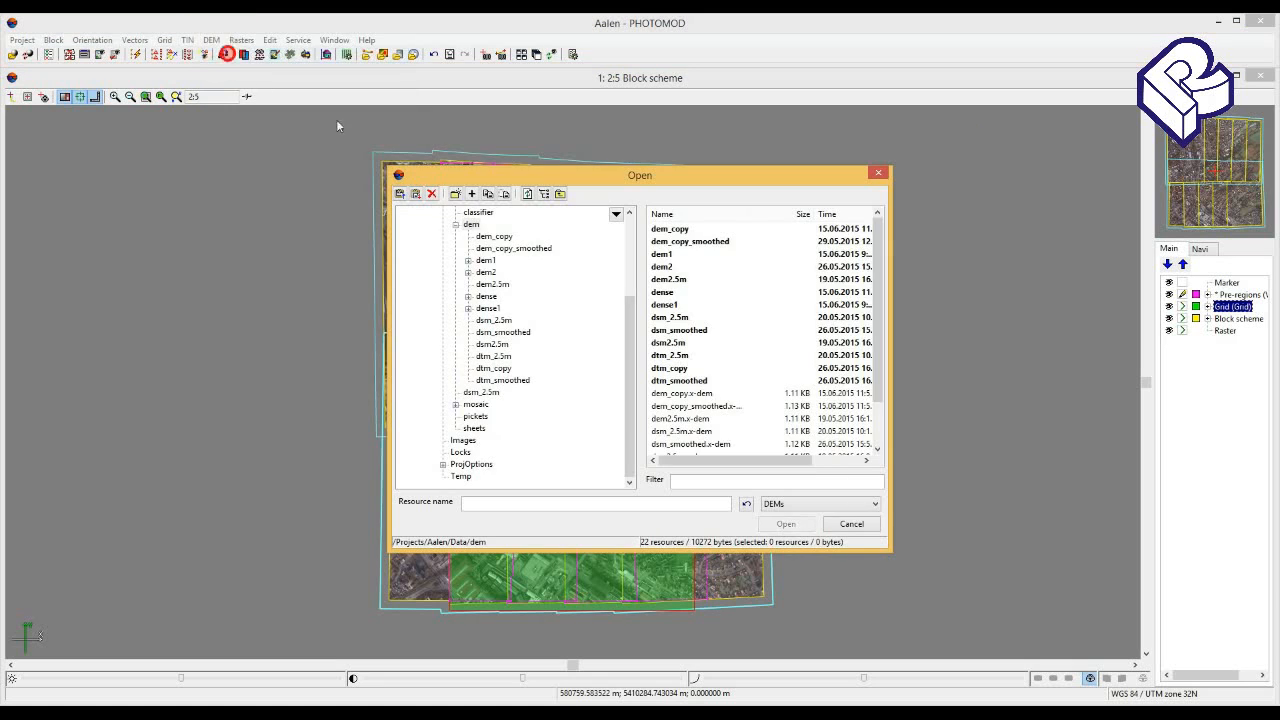
left_click(485, 272)
left_click(668, 305)
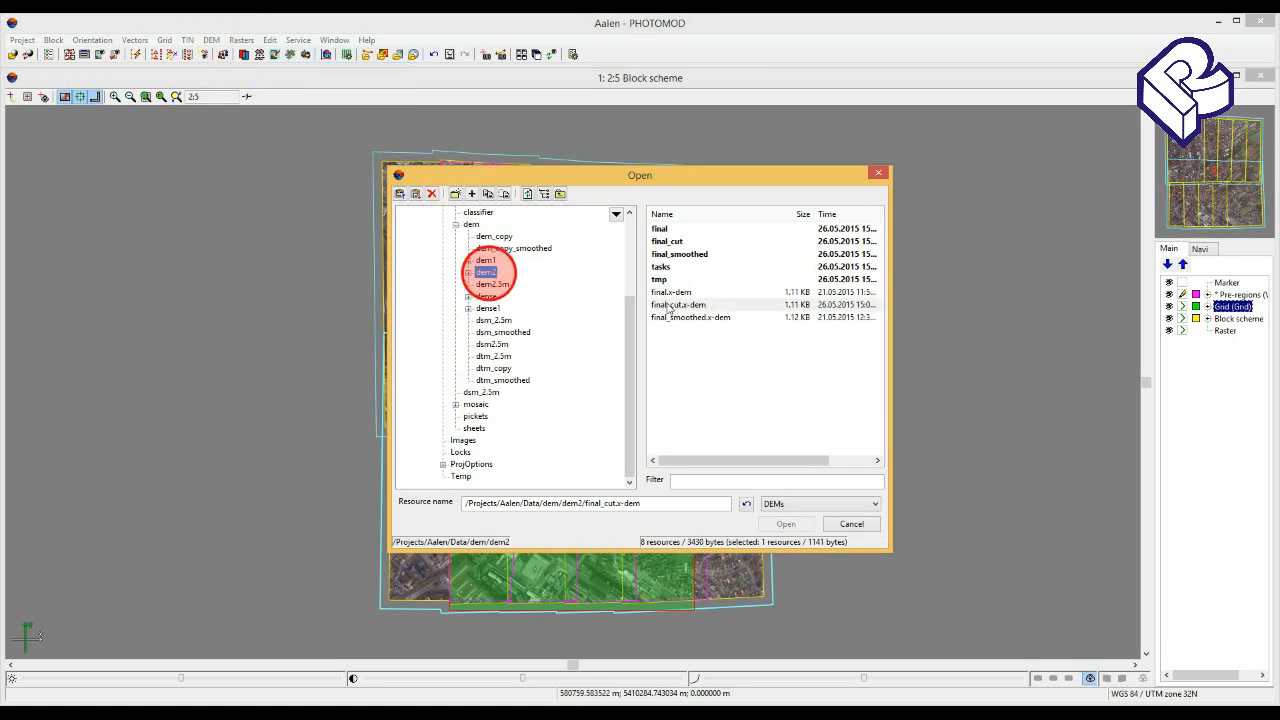
left_click(786, 524)
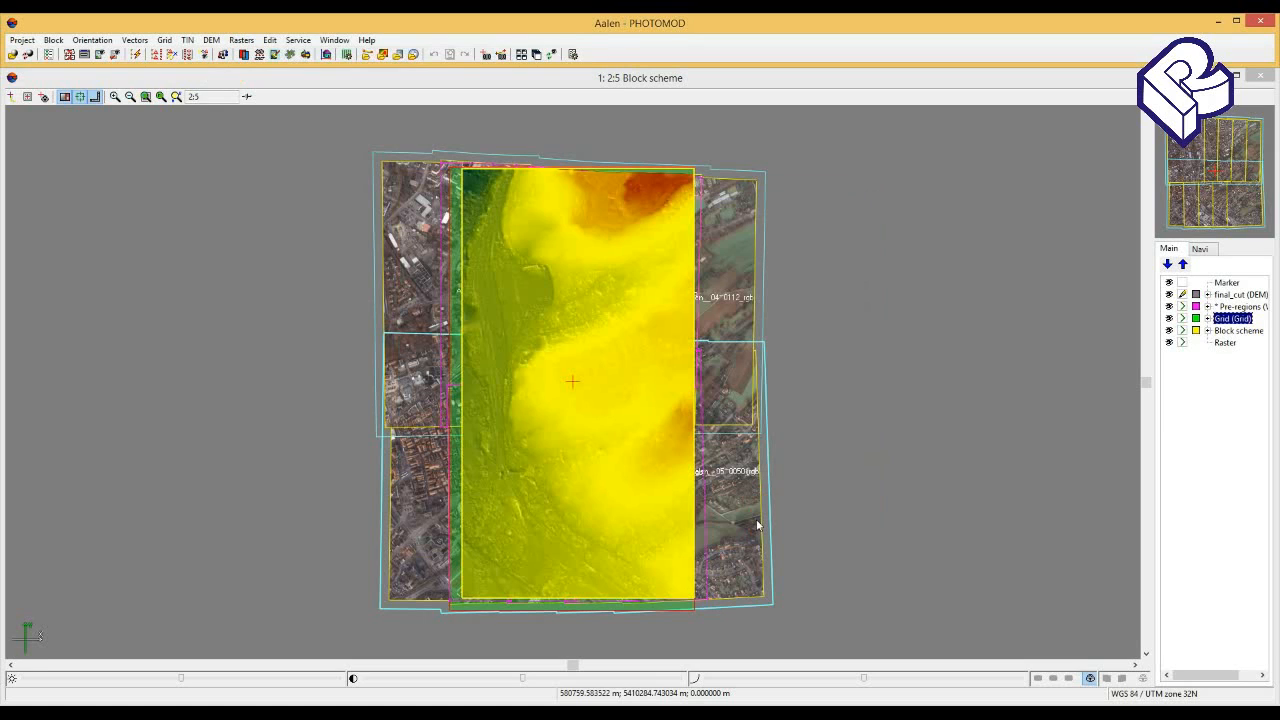
left_click(853, 604)
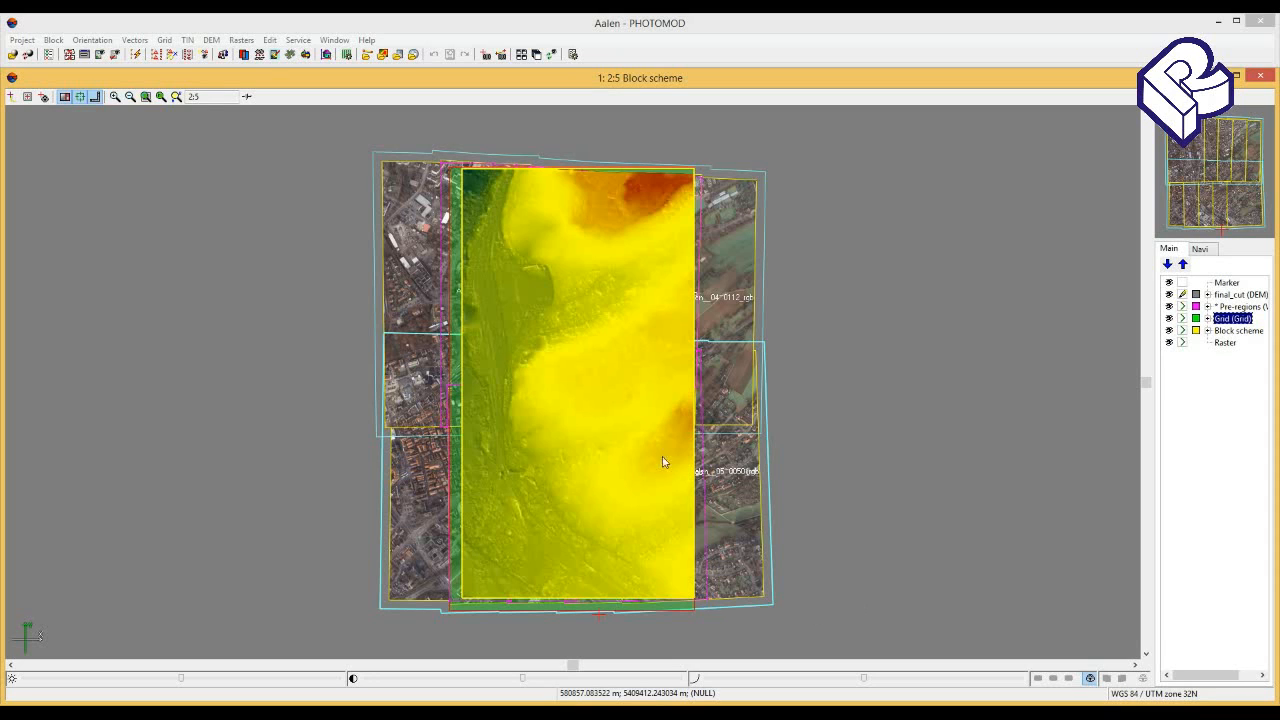
Check the accuracy of the final_cut DEM against the triangulation points.
left_click(211, 40)
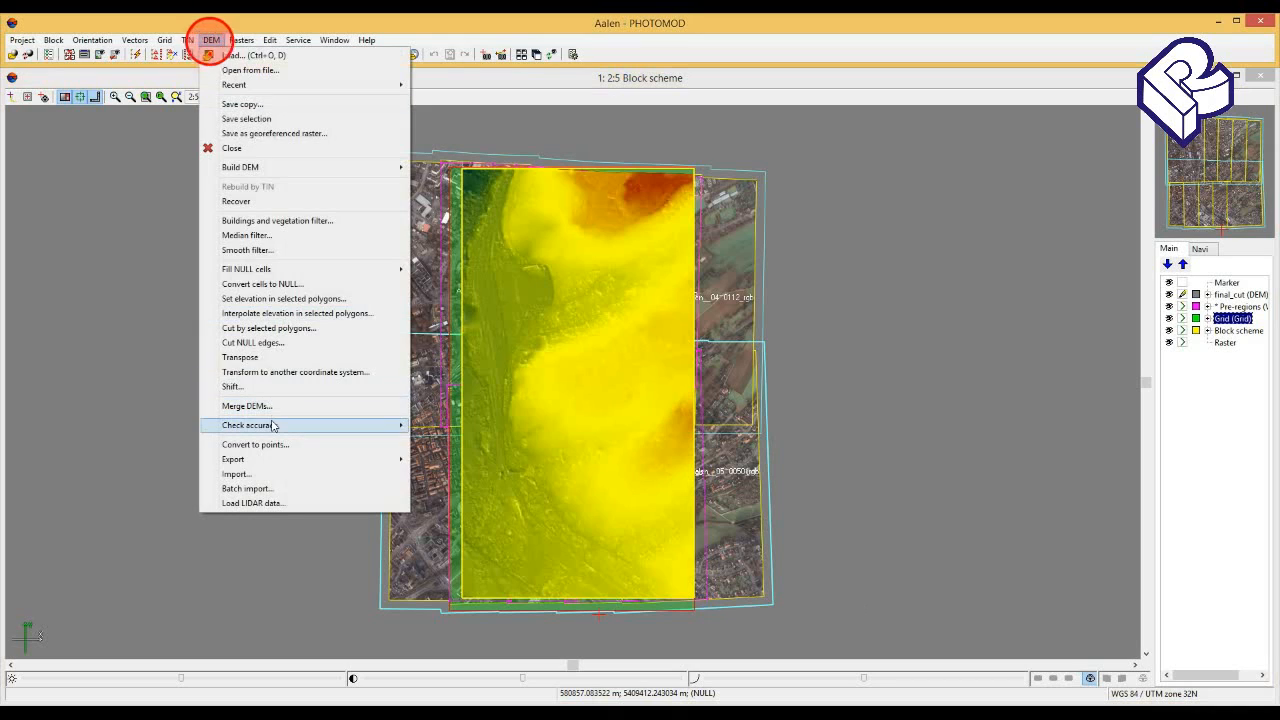
mouse_move(368, 425)
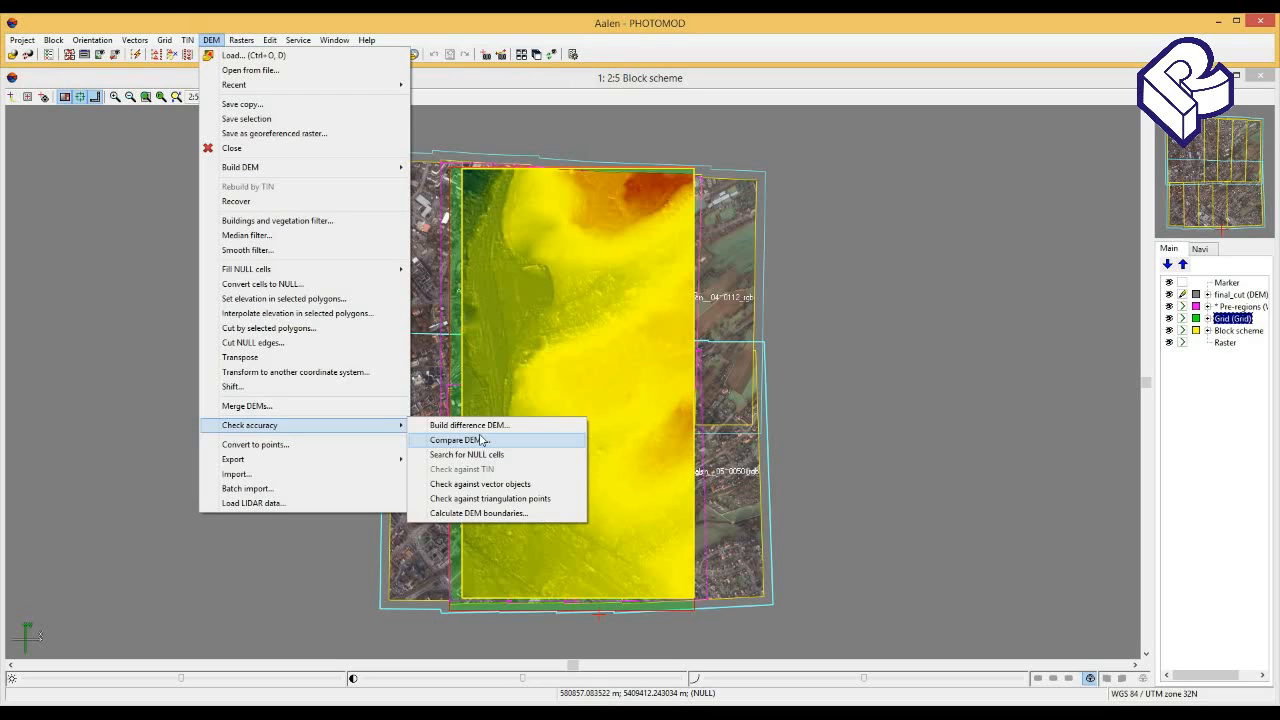
left_click(520, 499)
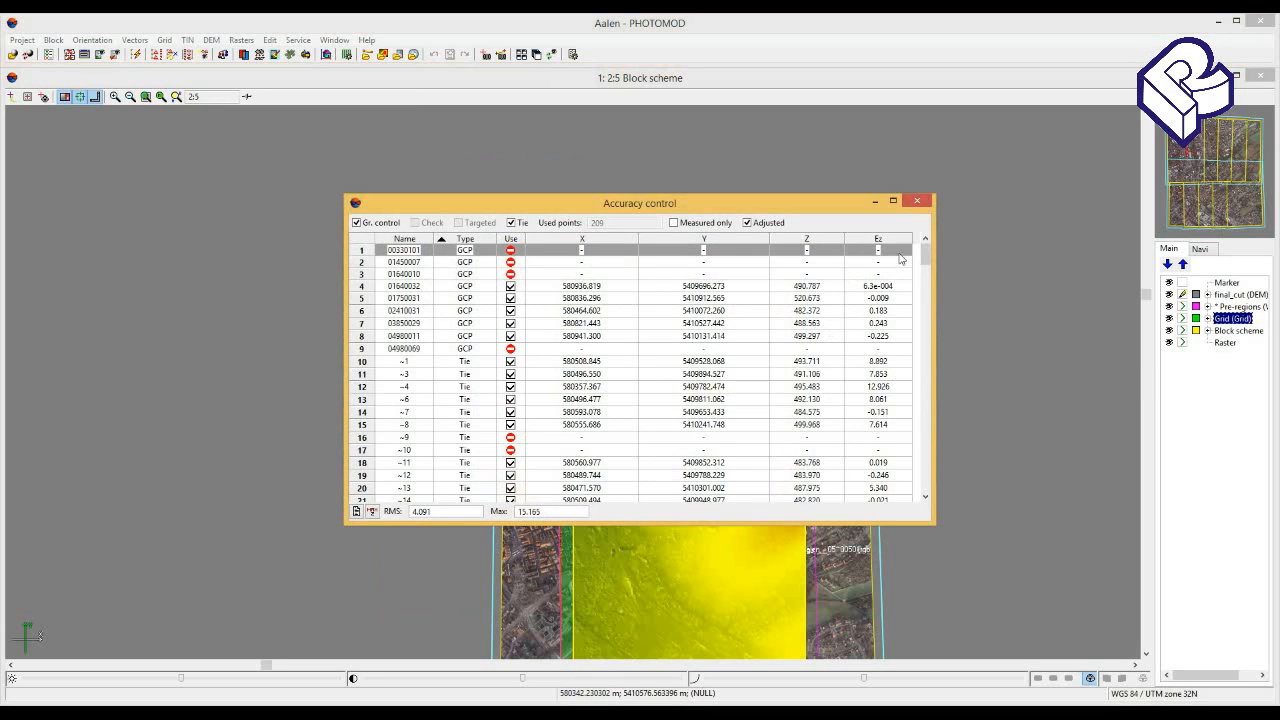
Sort the accuracy points by descending Ez, locate the two points with the largest errors on the block scheme, and close the accuracy control.
left_click(893, 241)
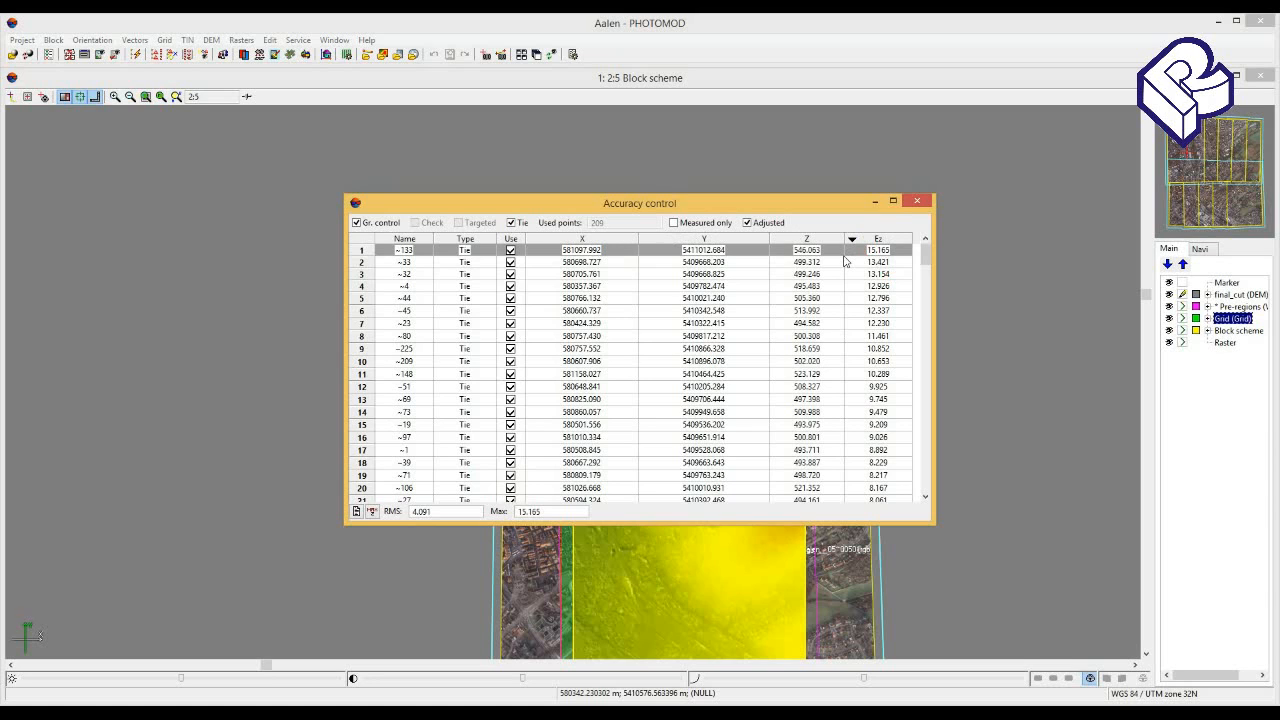
left_click(870, 257)
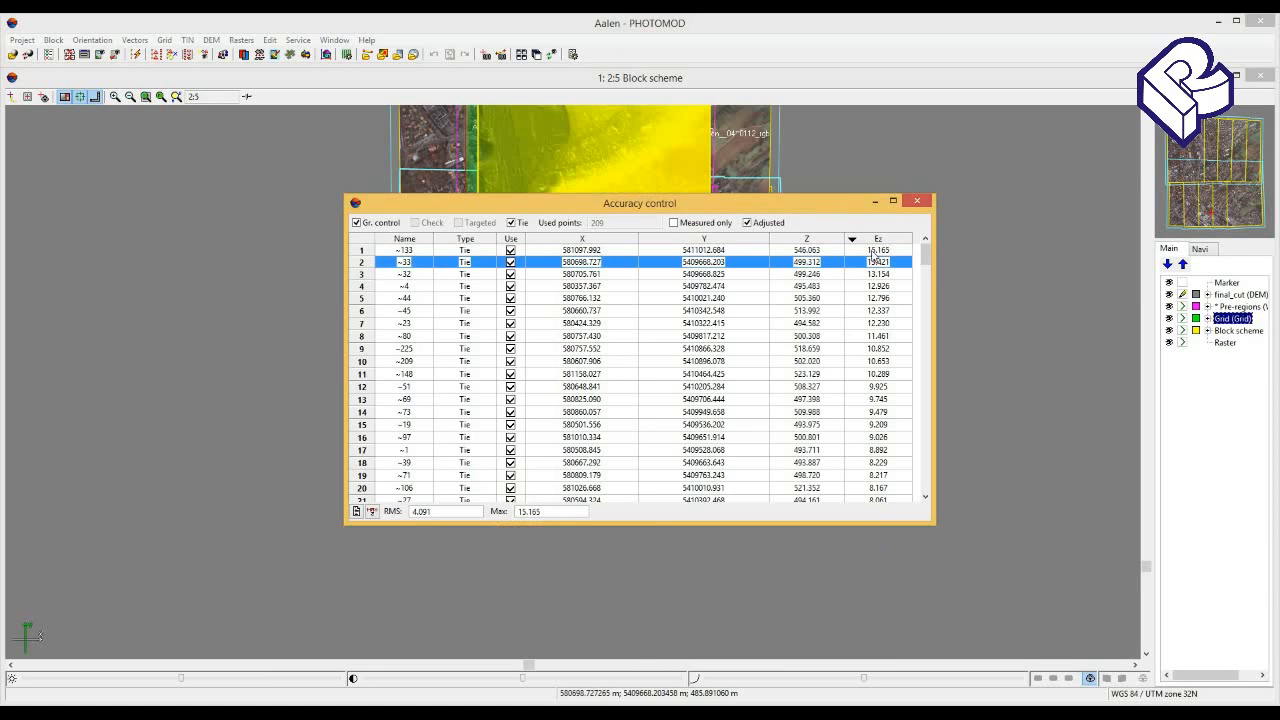
left_click(872, 248)
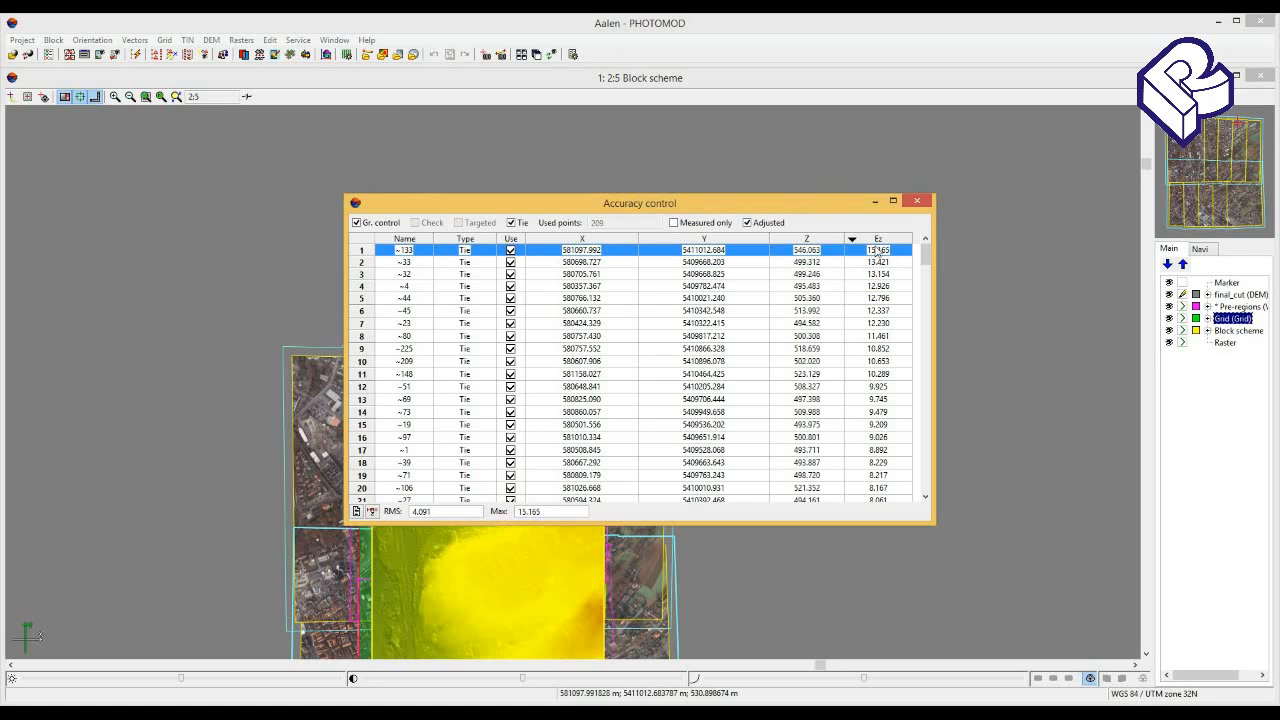
left_click(913, 201)
left_click_drag(610, 396, 644, 311)
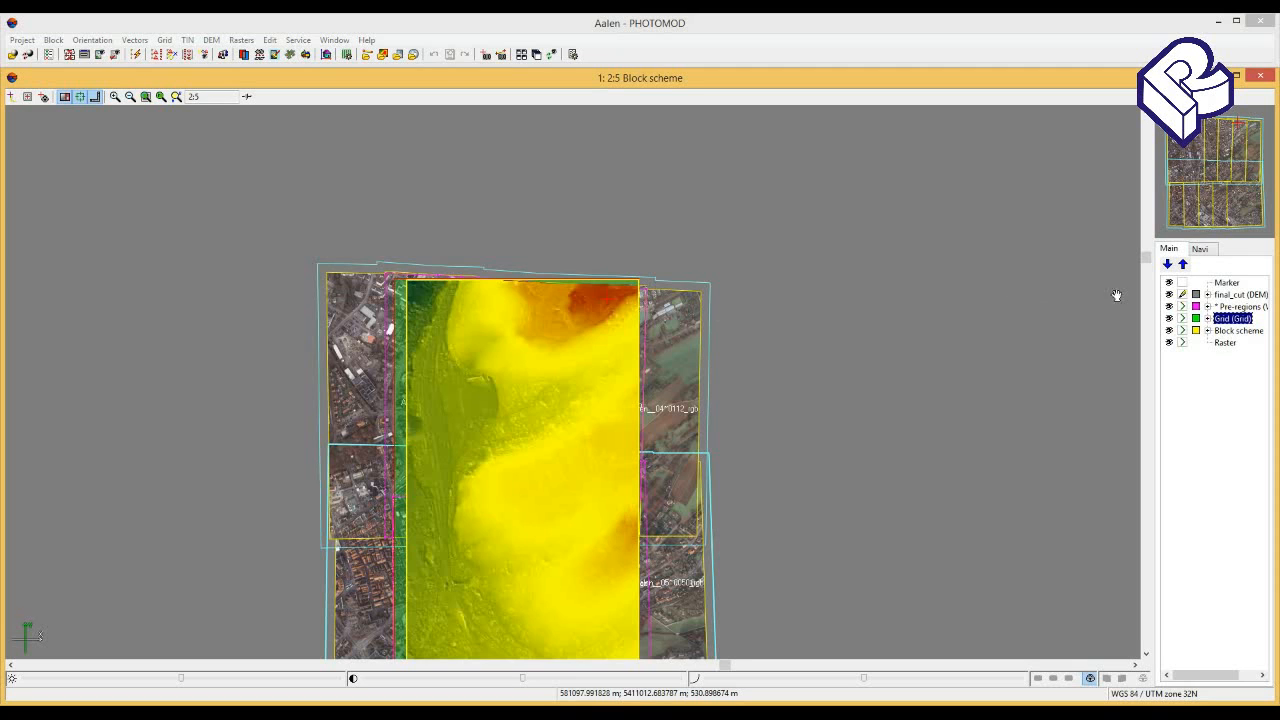
Convert the final_cut DEM to points with a thin out coefficient of 2, without limiting the conversion to selected polygons.
left_click(1245, 295)
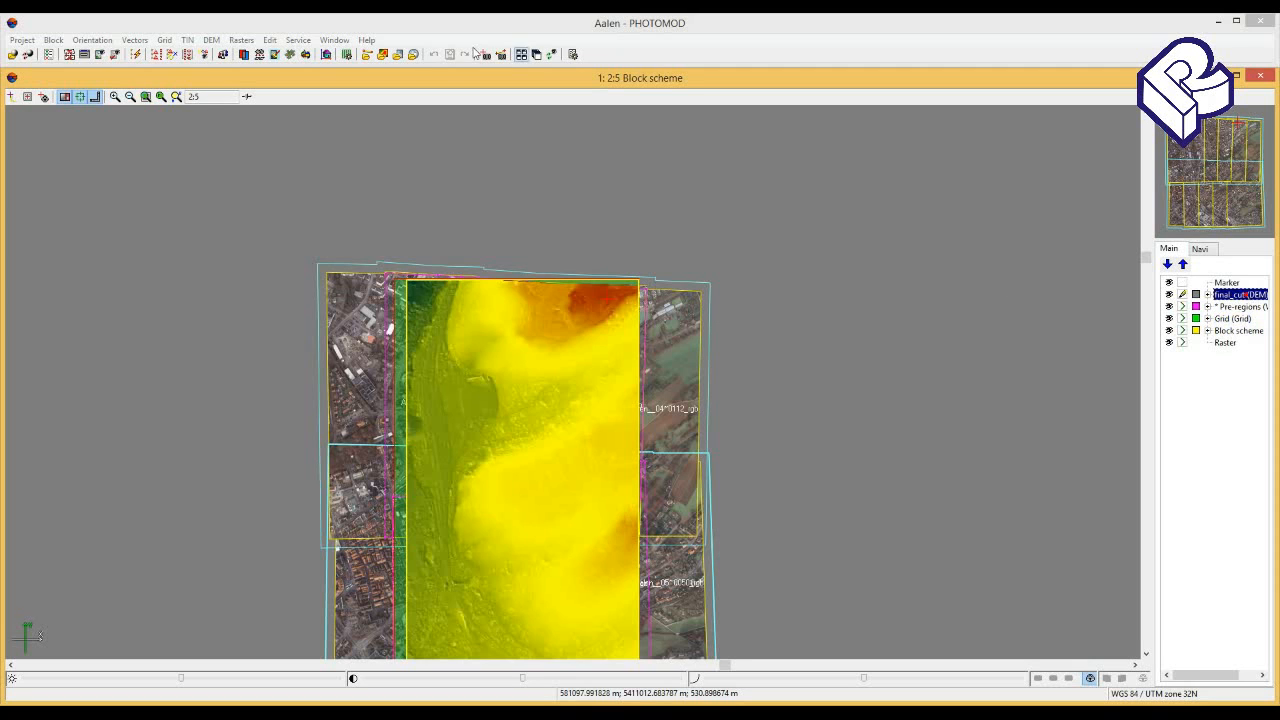
left_click(211, 40)
left_click(265, 444)
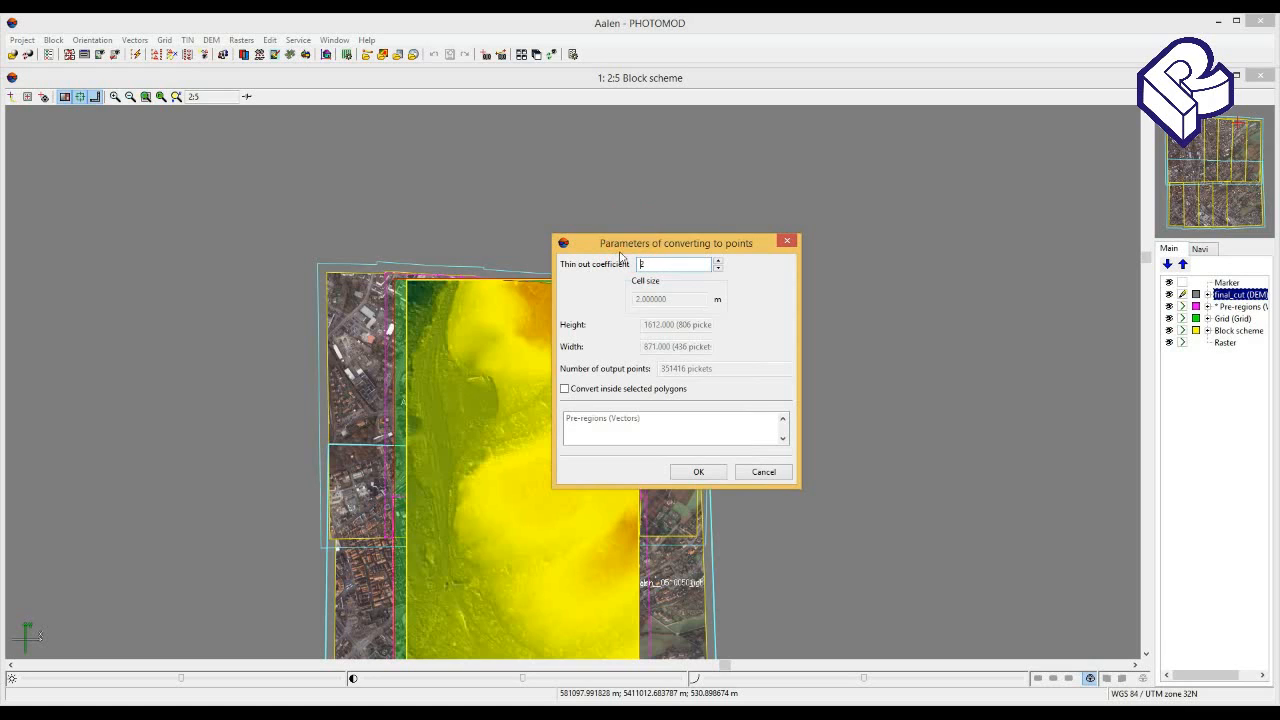
left_click(700, 471)
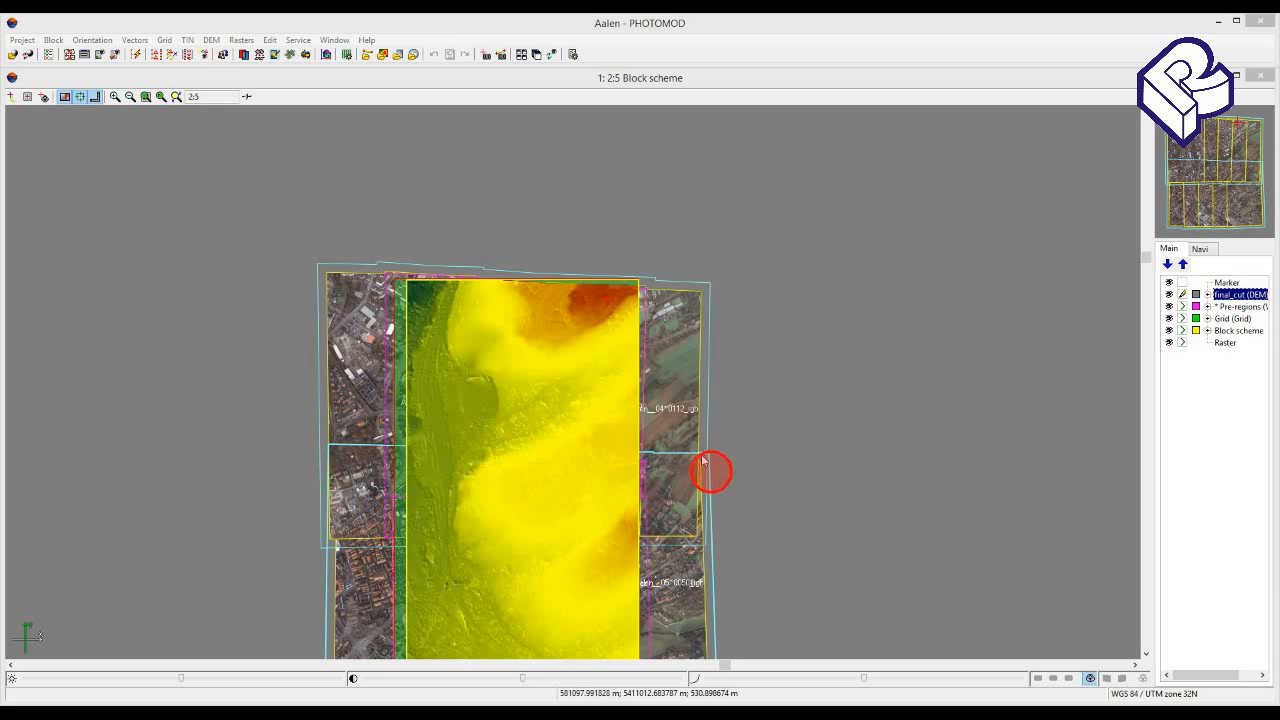
left_click(636, 502)
Open the stereopair at a marker placed inside the DEM area, hide the final_cut DEM, and examine the converted points up close.
left_click(556, 452)
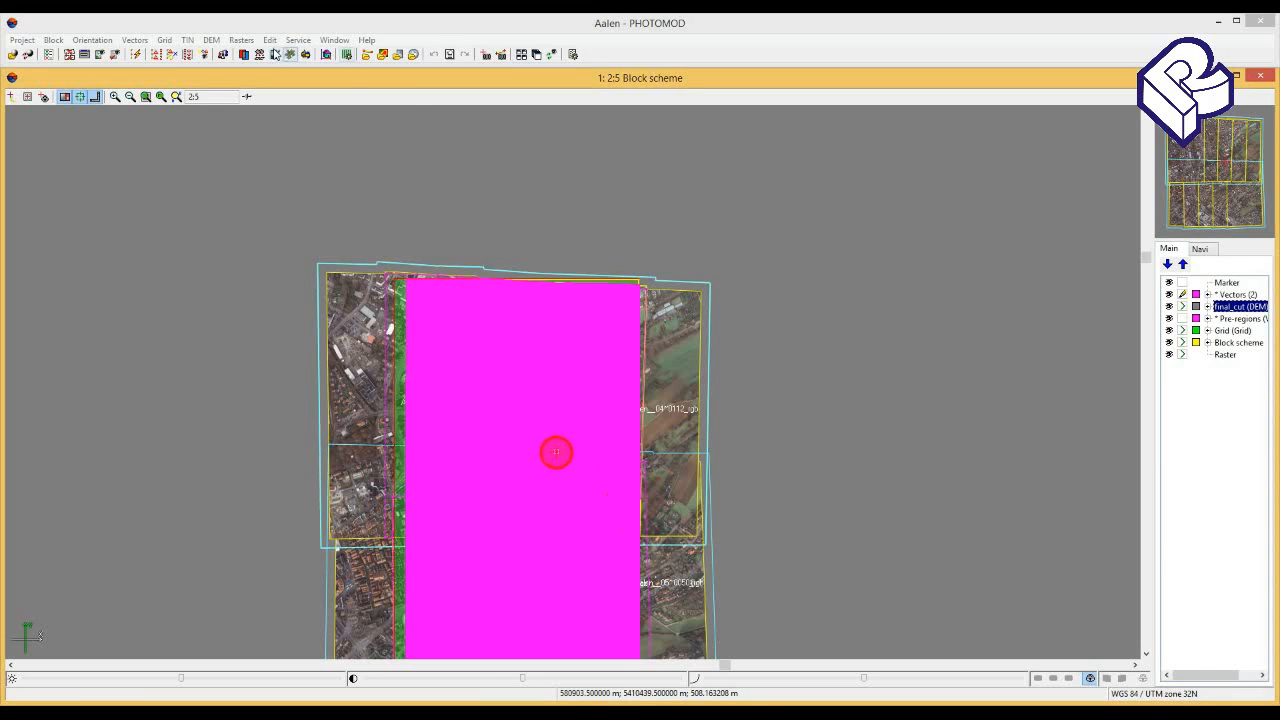
left_click(243, 54)
left_click(73, 96)
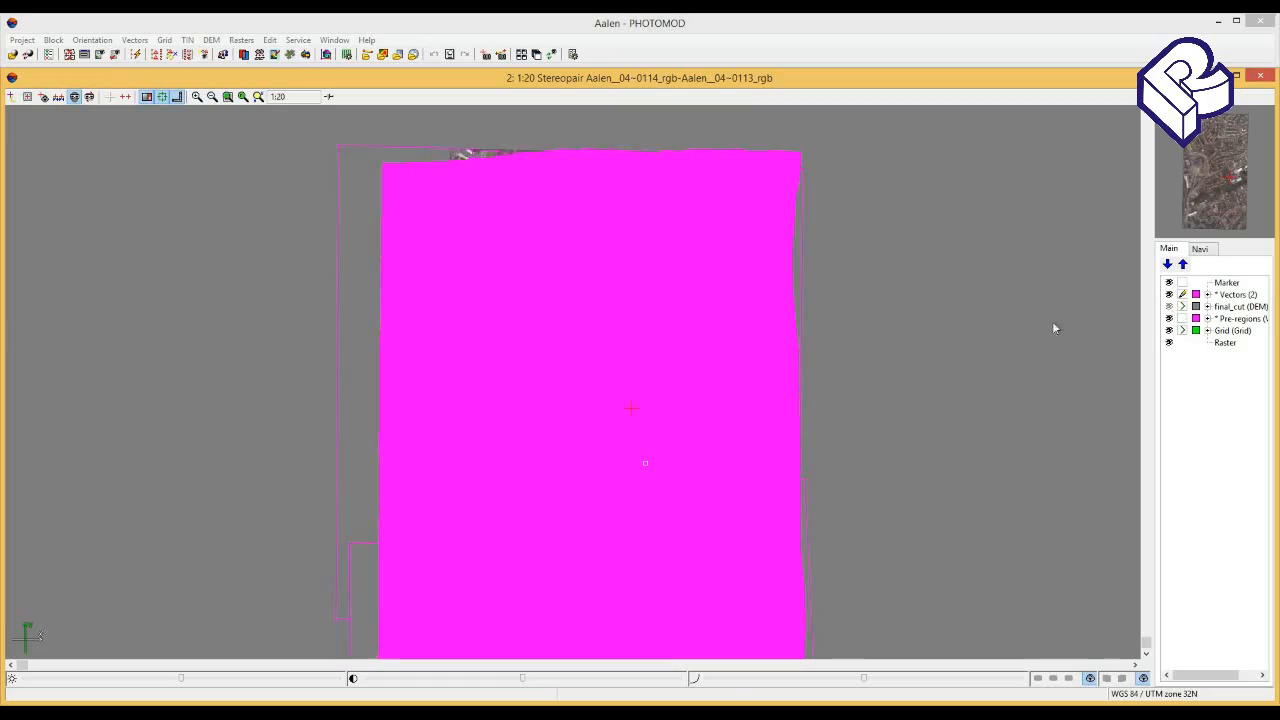
left_click(1168, 306)
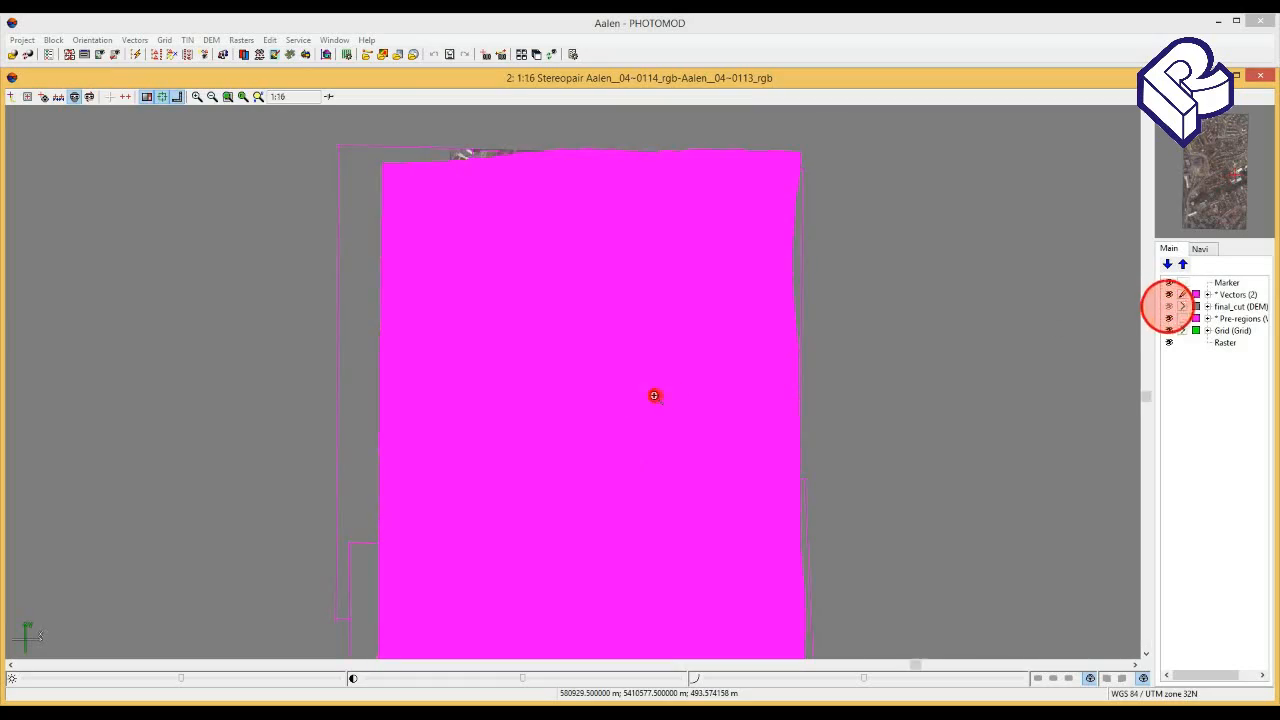
scroll(653, 396, "up", 6)
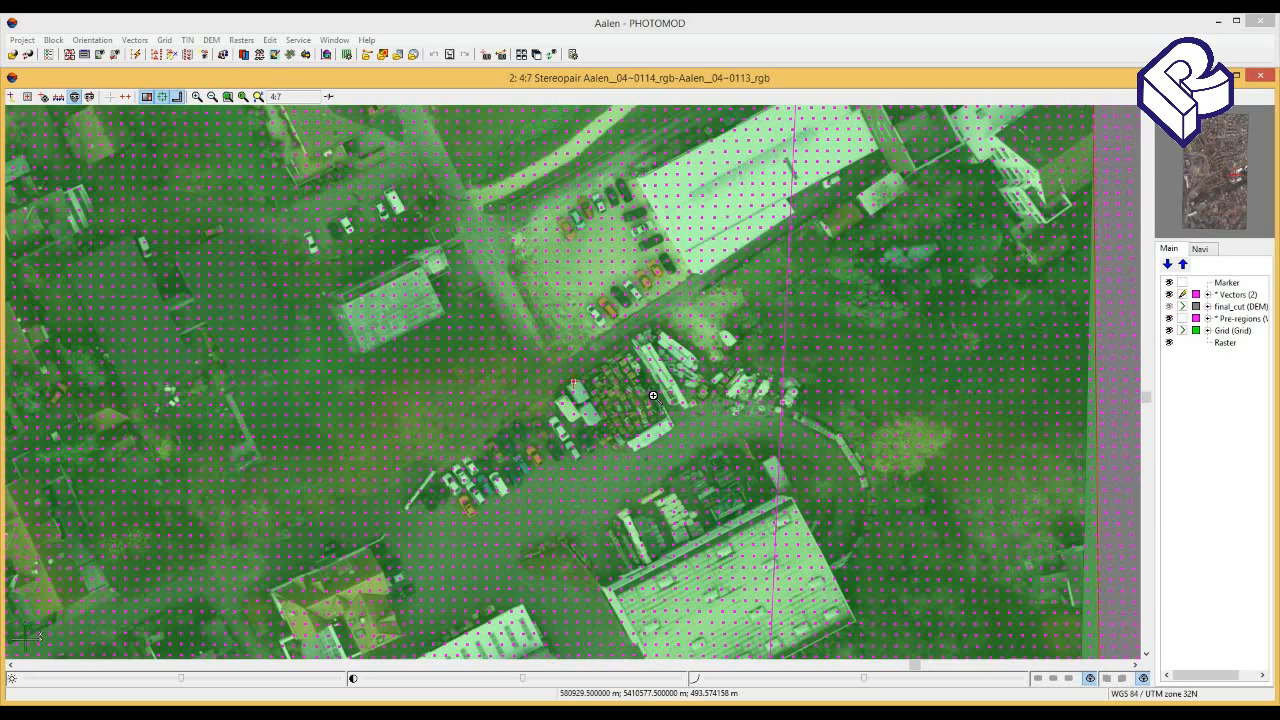
left_click(187, 40)
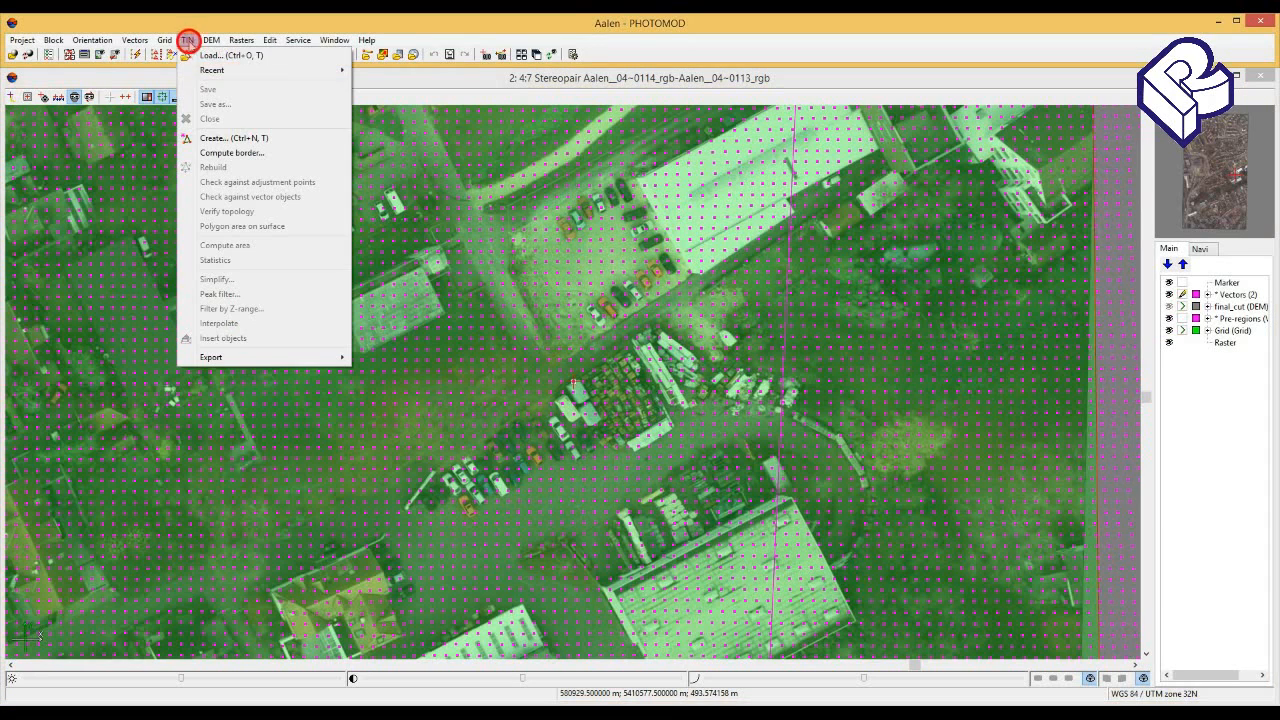
mouse_move(211, 40)
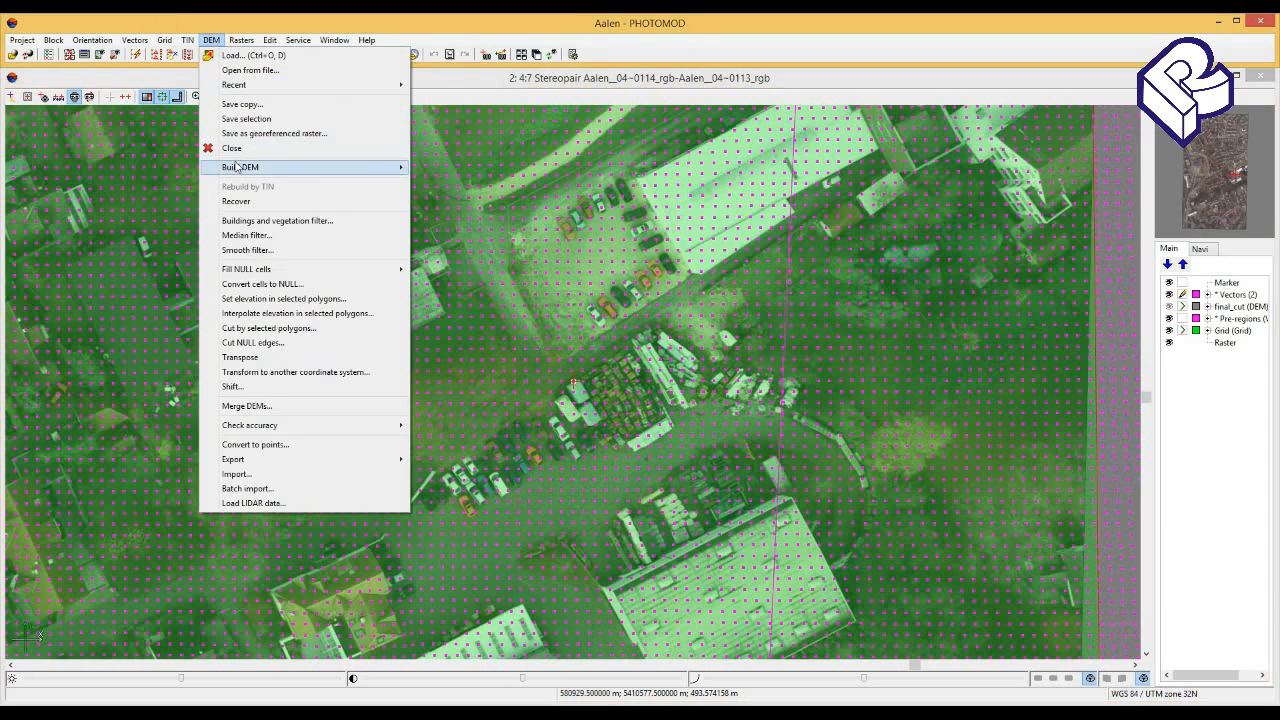
Close the stereopair window and discard the converted points layer Vectors (2) without saving it.
mouse_move(238, 167)
left_click(1260, 76)
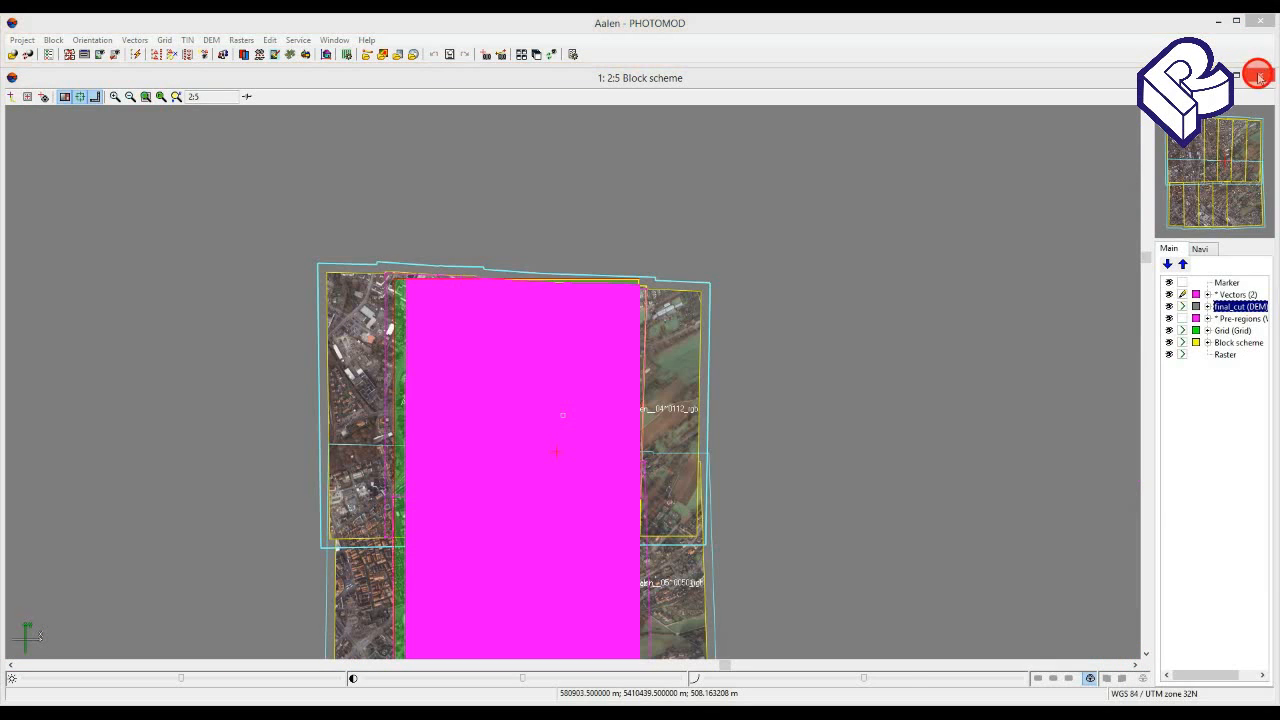
left_click(1240, 294)
right_click(1245, 294)
left_click(1198, 354)
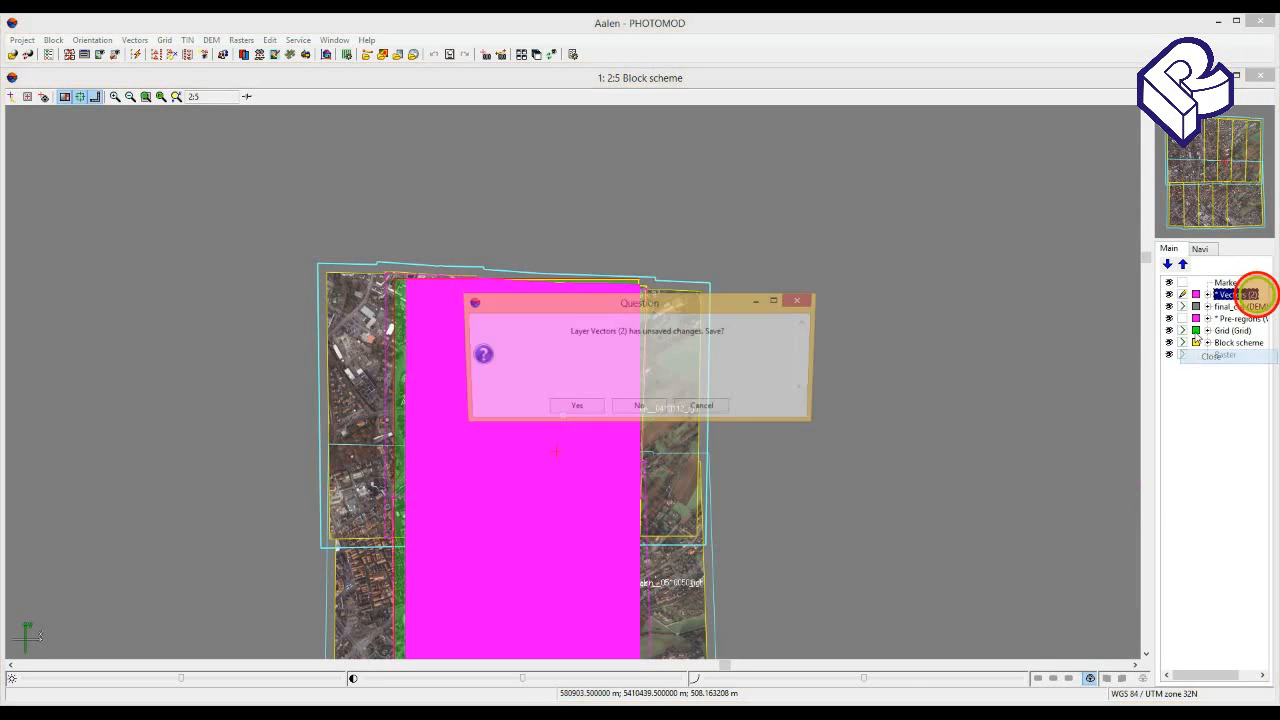
left_click(627, 408)
left_click_drag(555, 410, 592, 318)
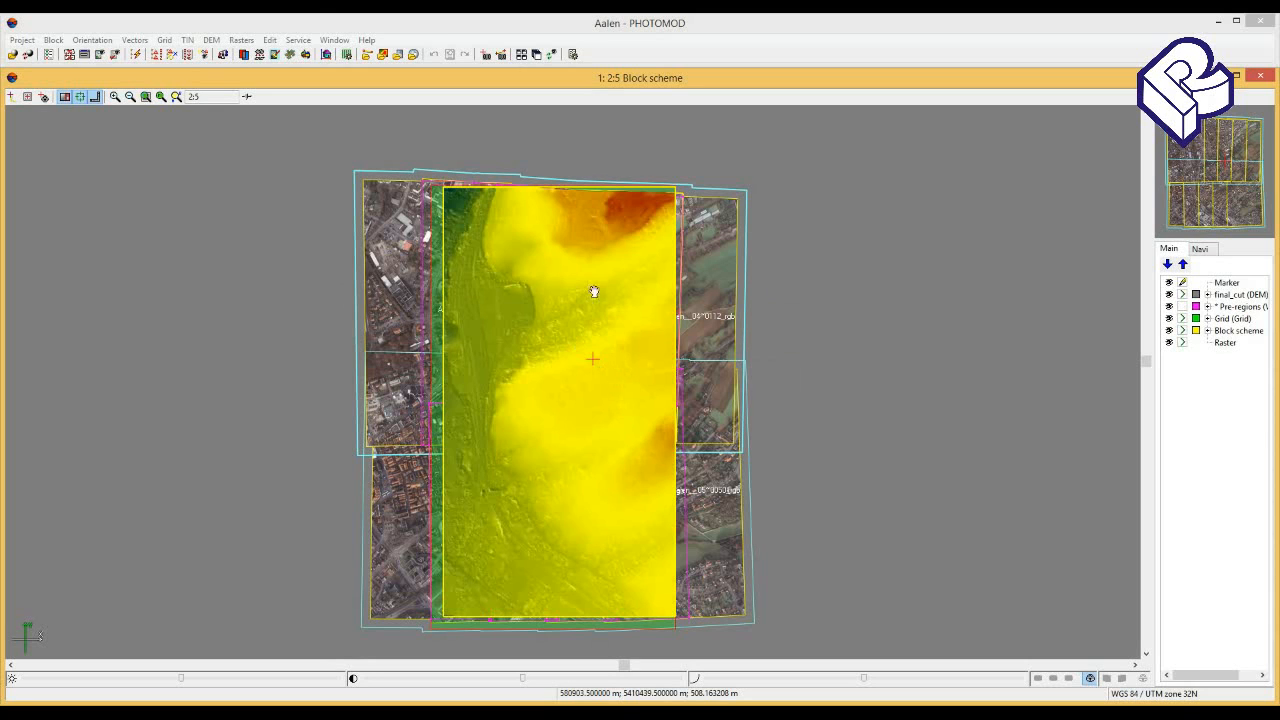
Display the DEM editing and Tools toolbars, and move the DEM editing one toward the edge of the DEM.
left_click(334, 40)
mouse_move(350, 55)
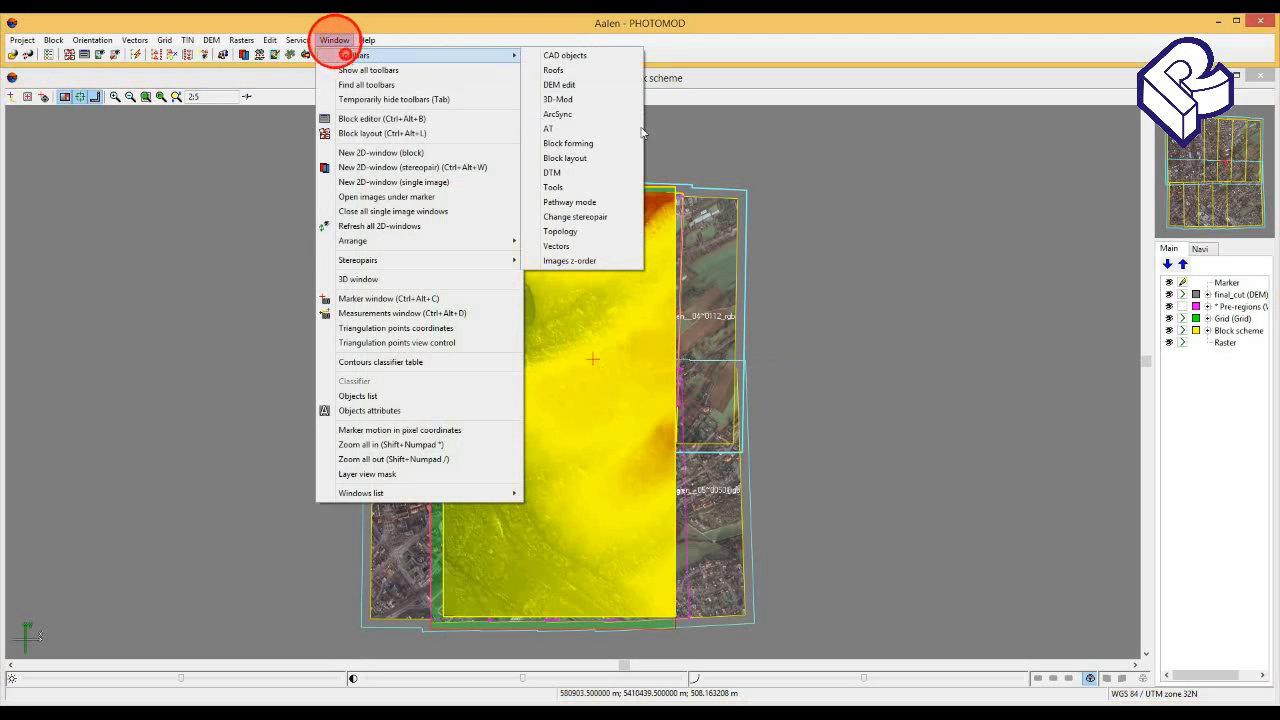
left_click(600, 84)
left_click(334, 40)
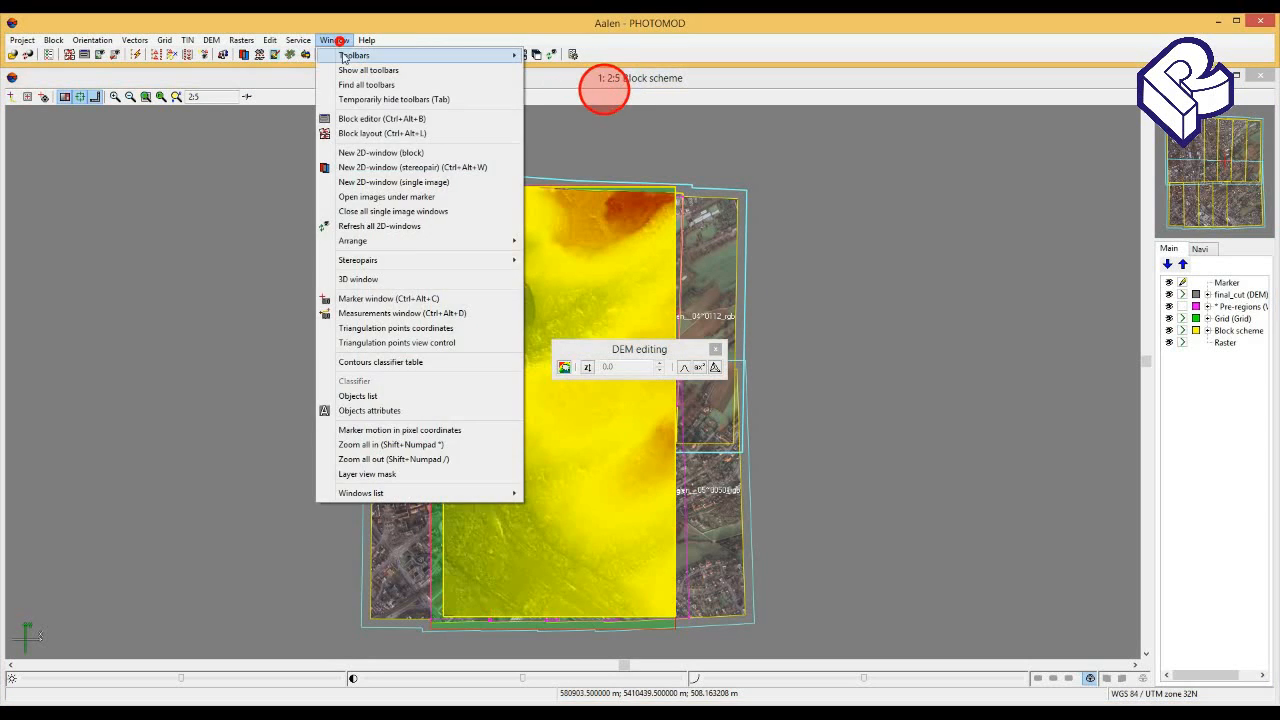
left_click(558, 192)
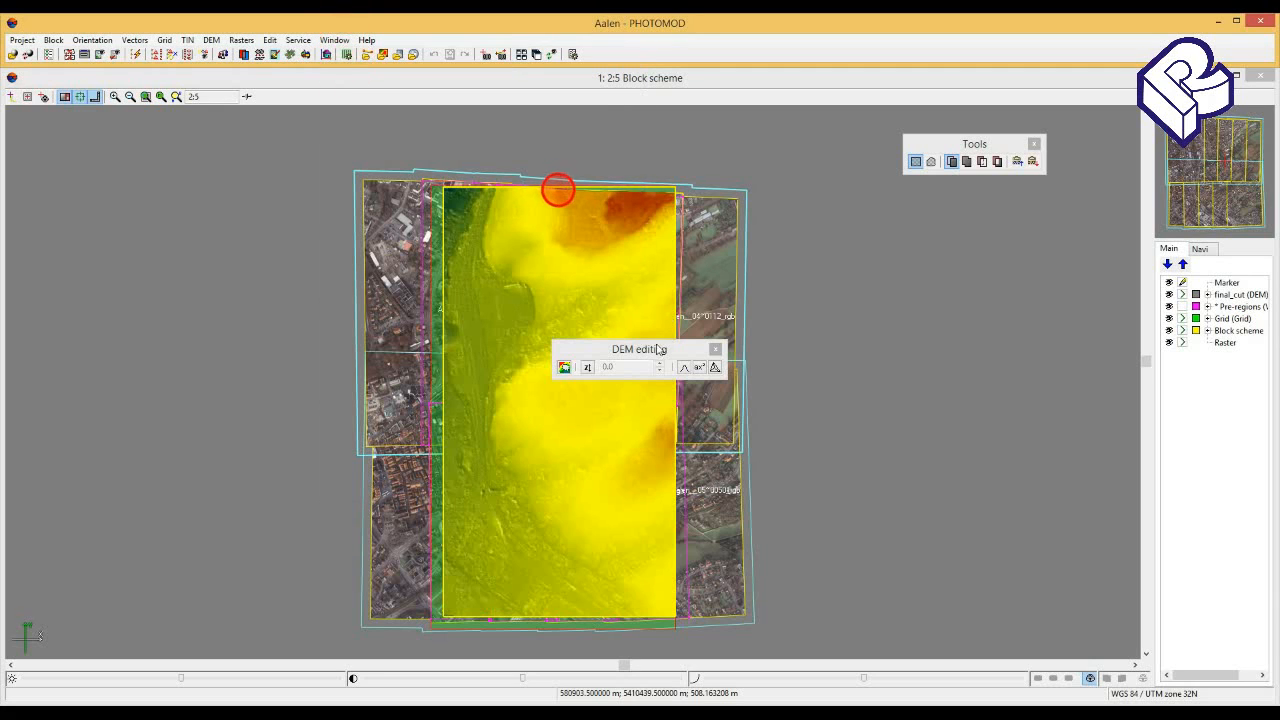
left_click_drag(654, 350, 700, 290)
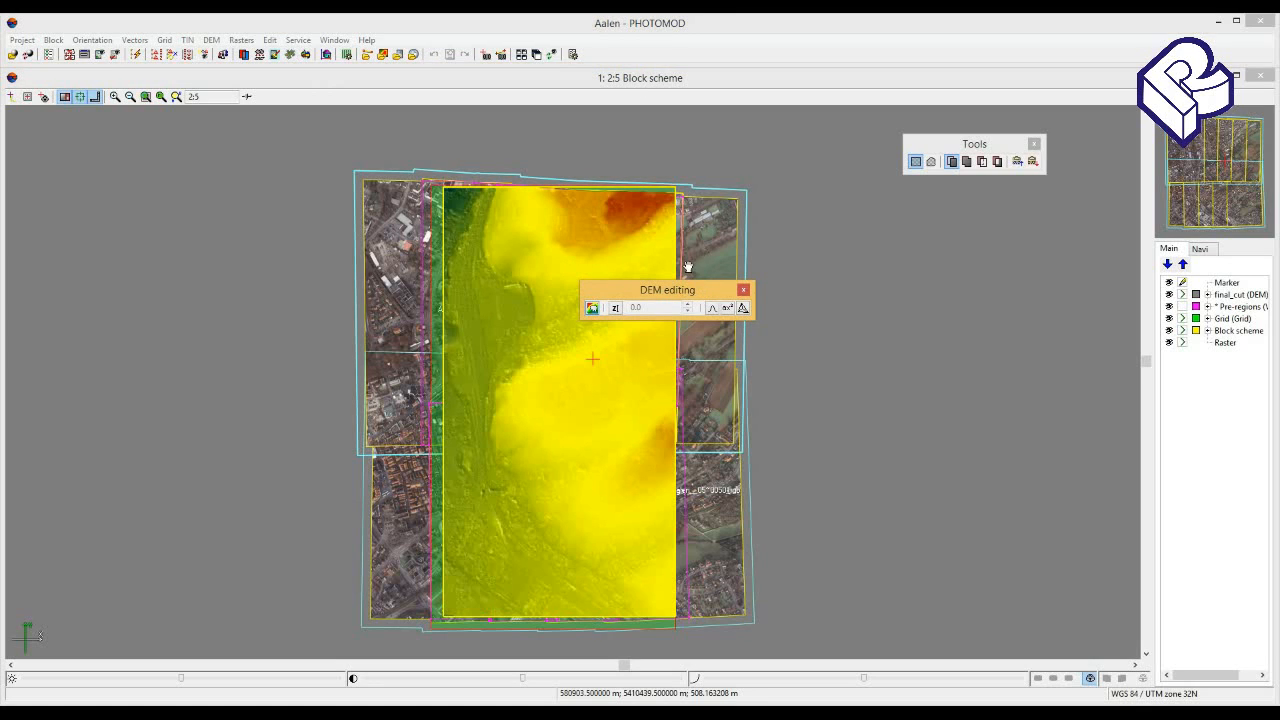
left_click_drag(671, 294, 752, 279)
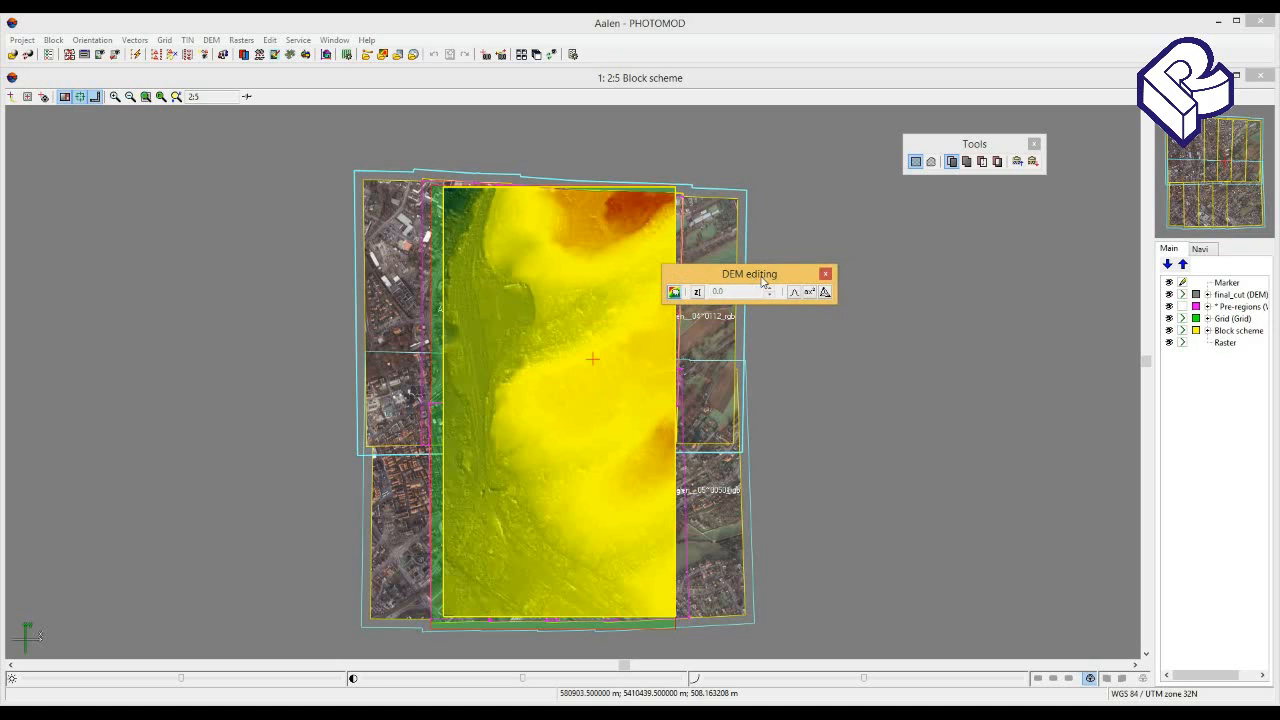
Save a copy of the final_cut DEM as dem_copy.x-dem in the project's dem folder, replacing the existing file.
left_click(1240, 294)
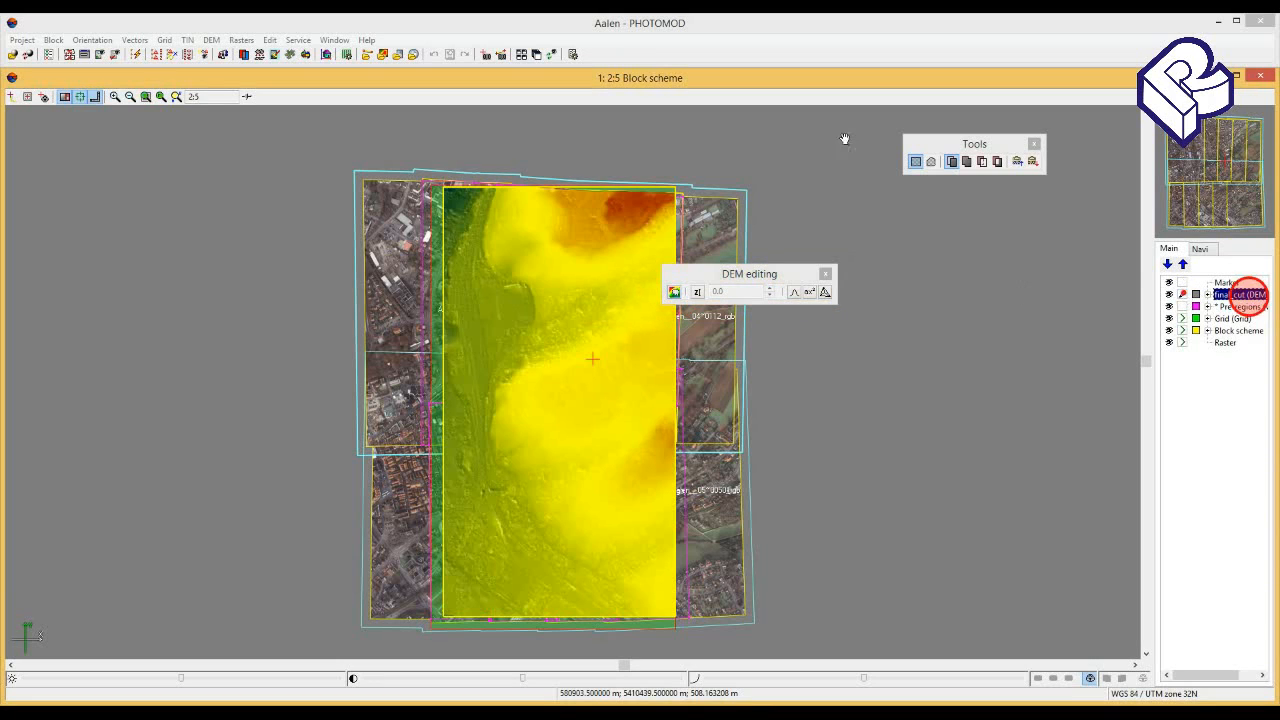
left_click(211, 40)
left_click(240, 104)
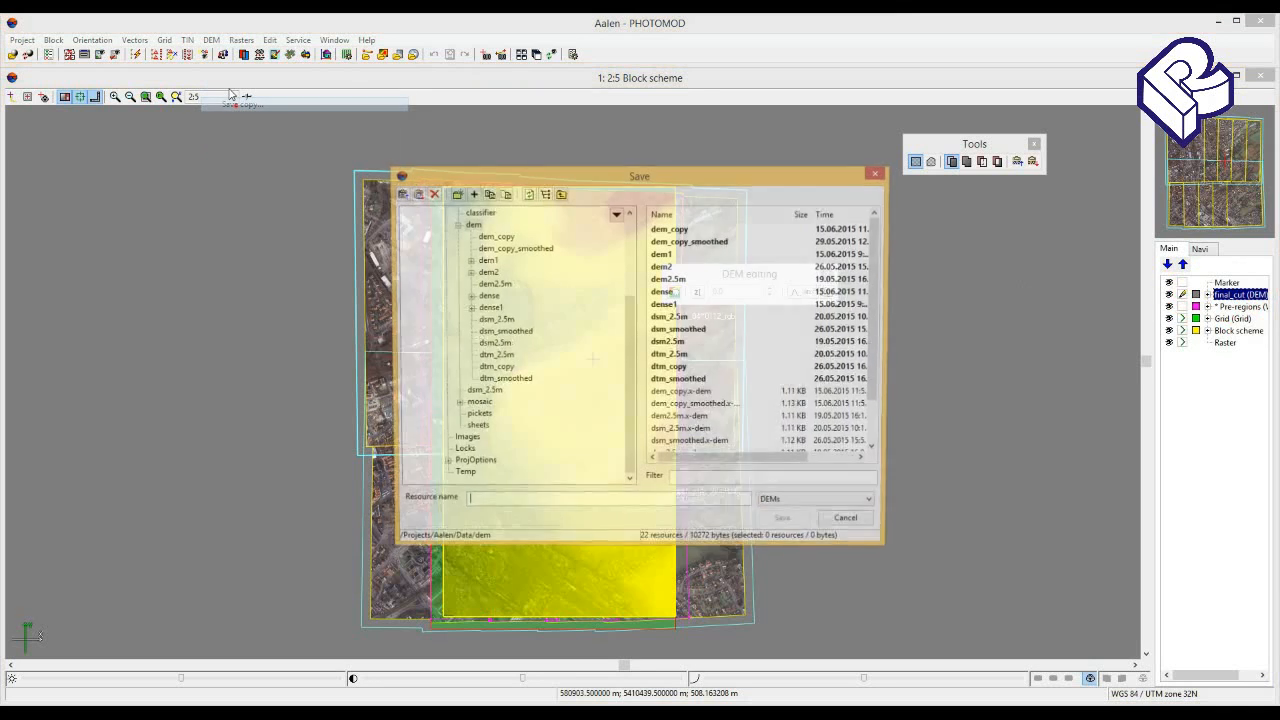
left_click(695, 394)
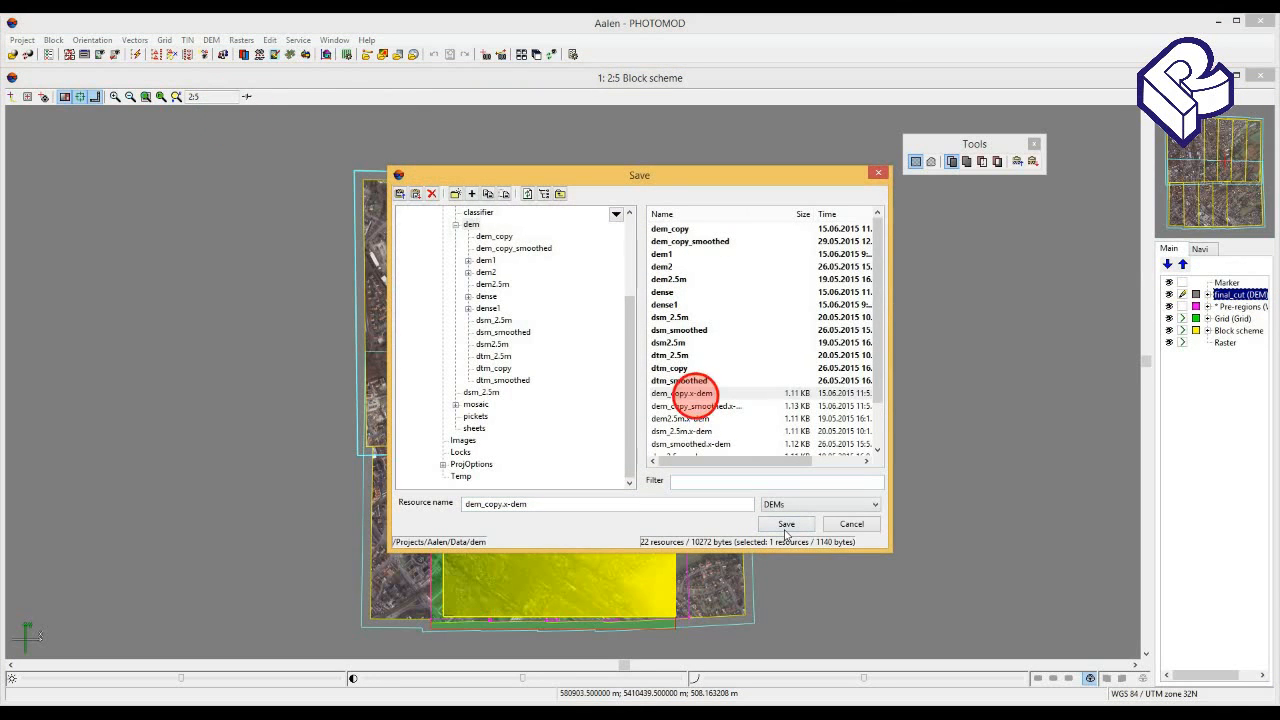
left_click(786, 524)
left_click(657, 497)
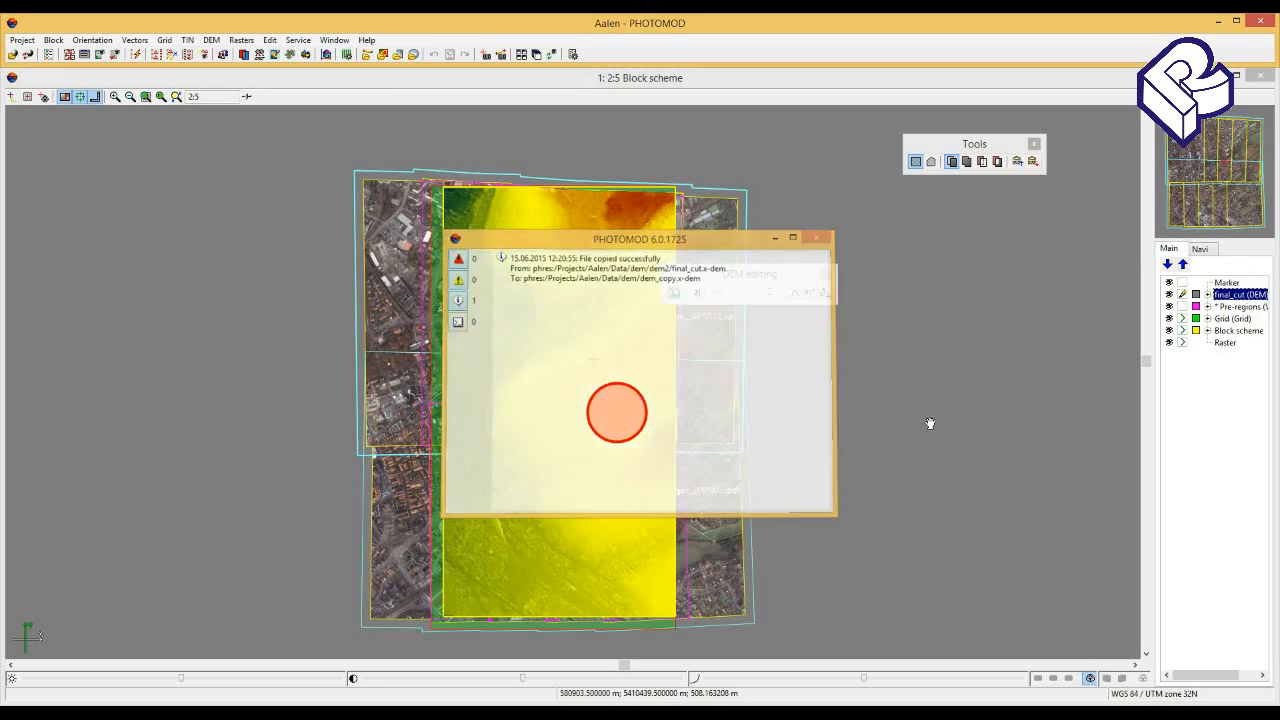
Close the final_cut DEM layer and load dem_copy.x-dem from the project's dem folder.
right_click(1230, 294)
left_click(1212, 355)
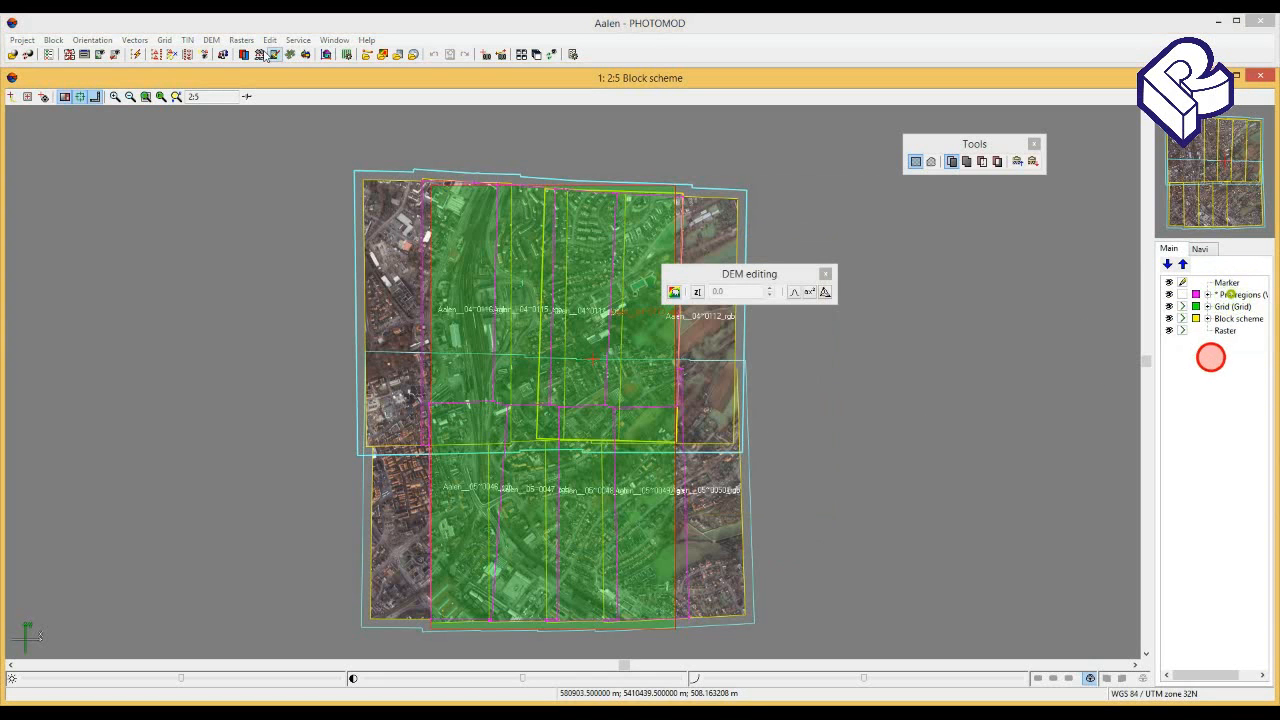
left_click(211, 40)
left_click(230, 56)
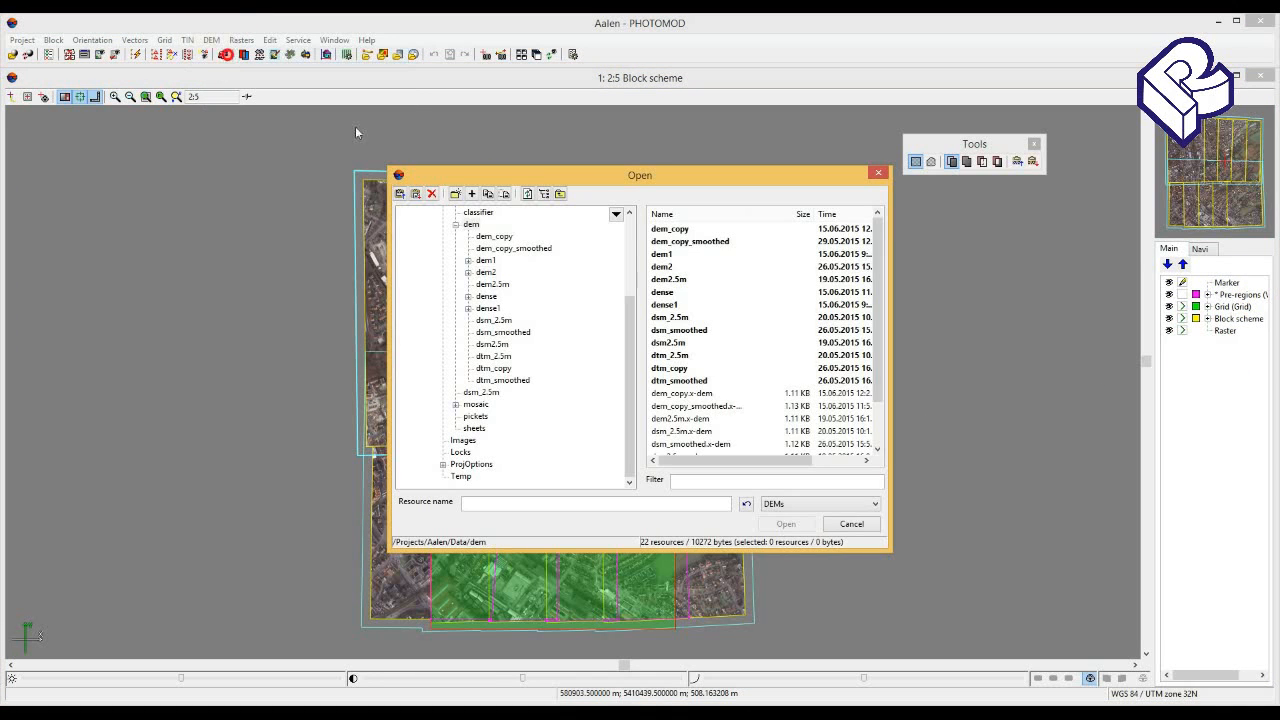
left_click(681, 394)
left_click(786, 524)
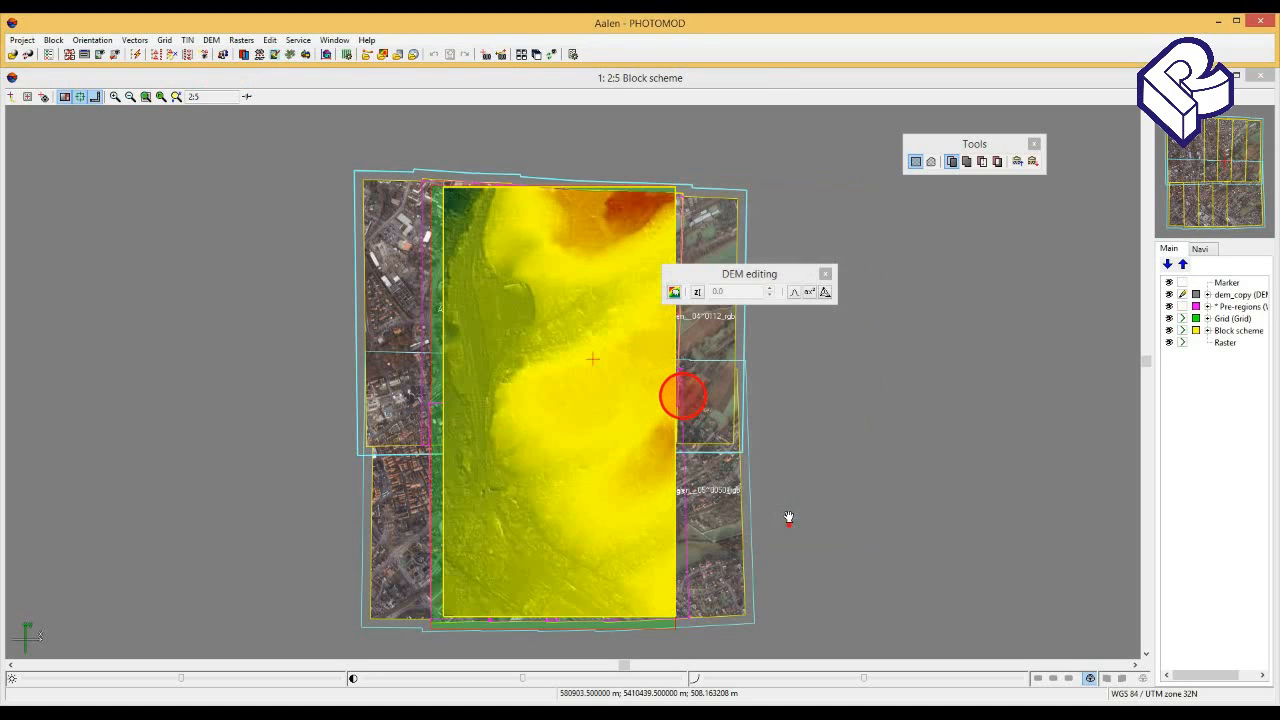
Outline the narrow raised strip at the northern edge of the flat area in dem_copy with a four-corner polygon and cut the DEM inside it.
left_click_drag(571, 354, 609, 426)
left_click(551, 362)
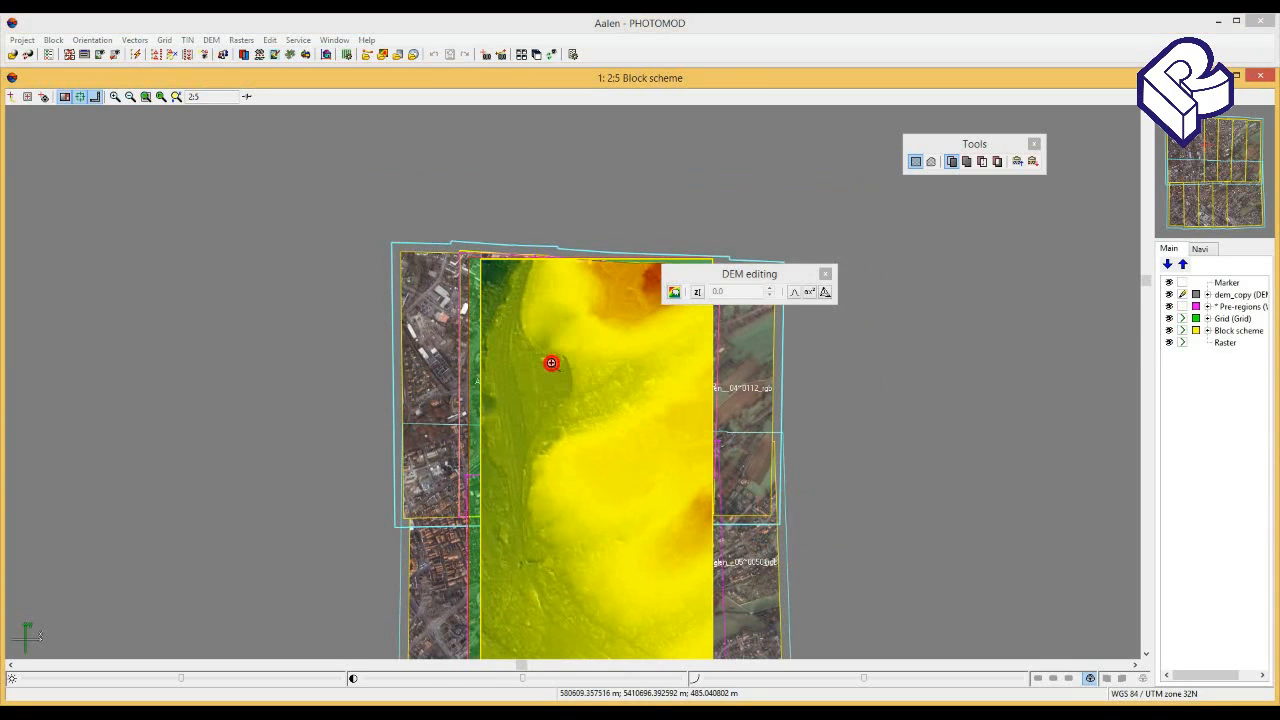
scroll(551, 363, "up", 3)
scroll(551, 363, "up", 3)
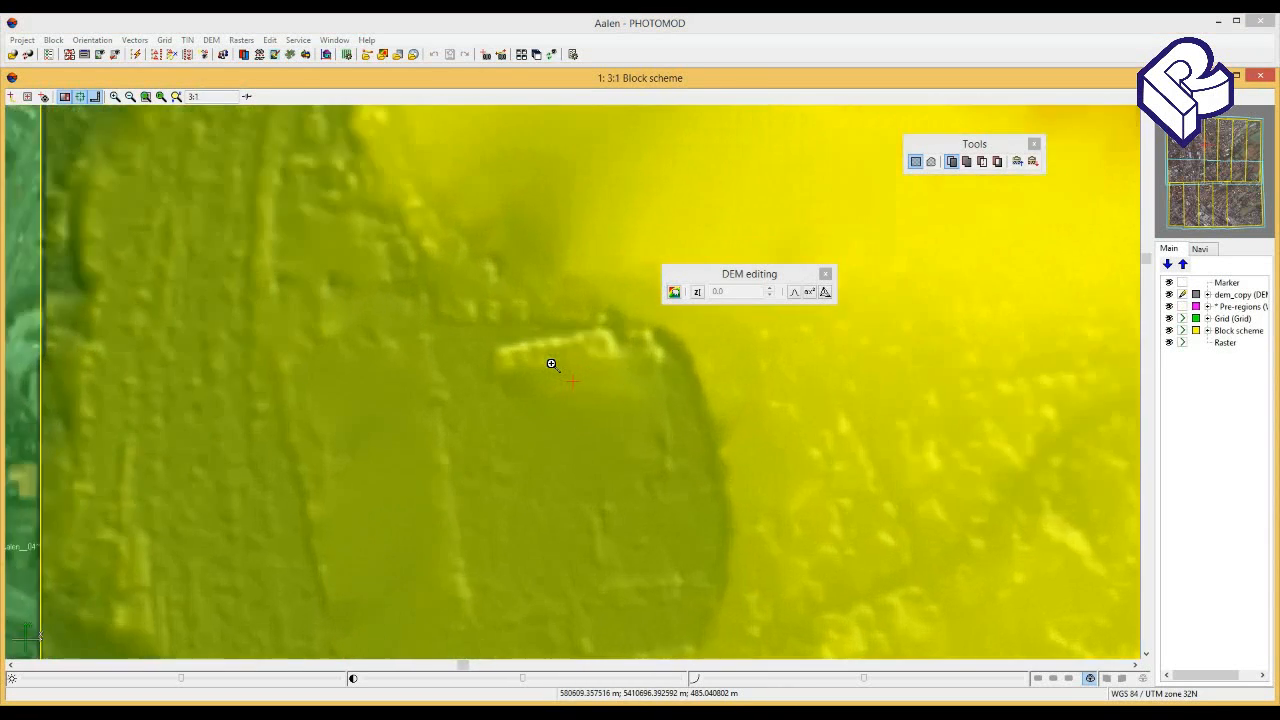
left_click(557, 338)
left_click(733, 279)
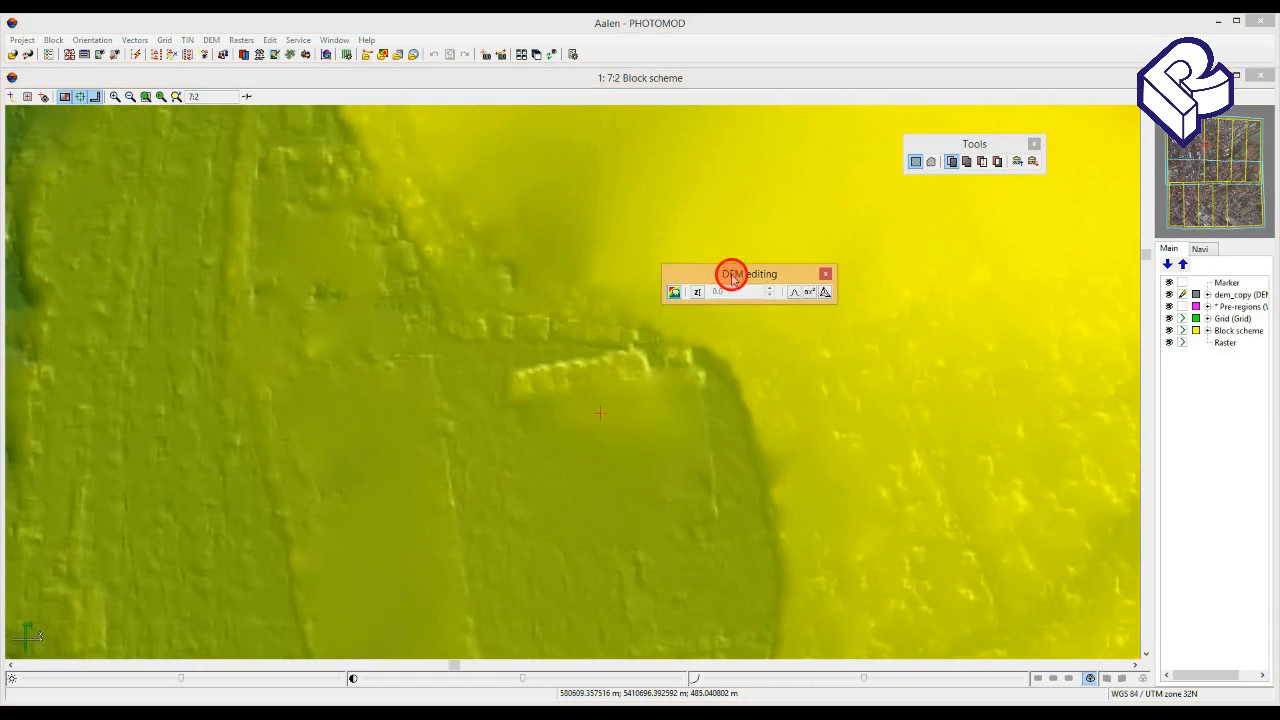
left_click(674, 291)
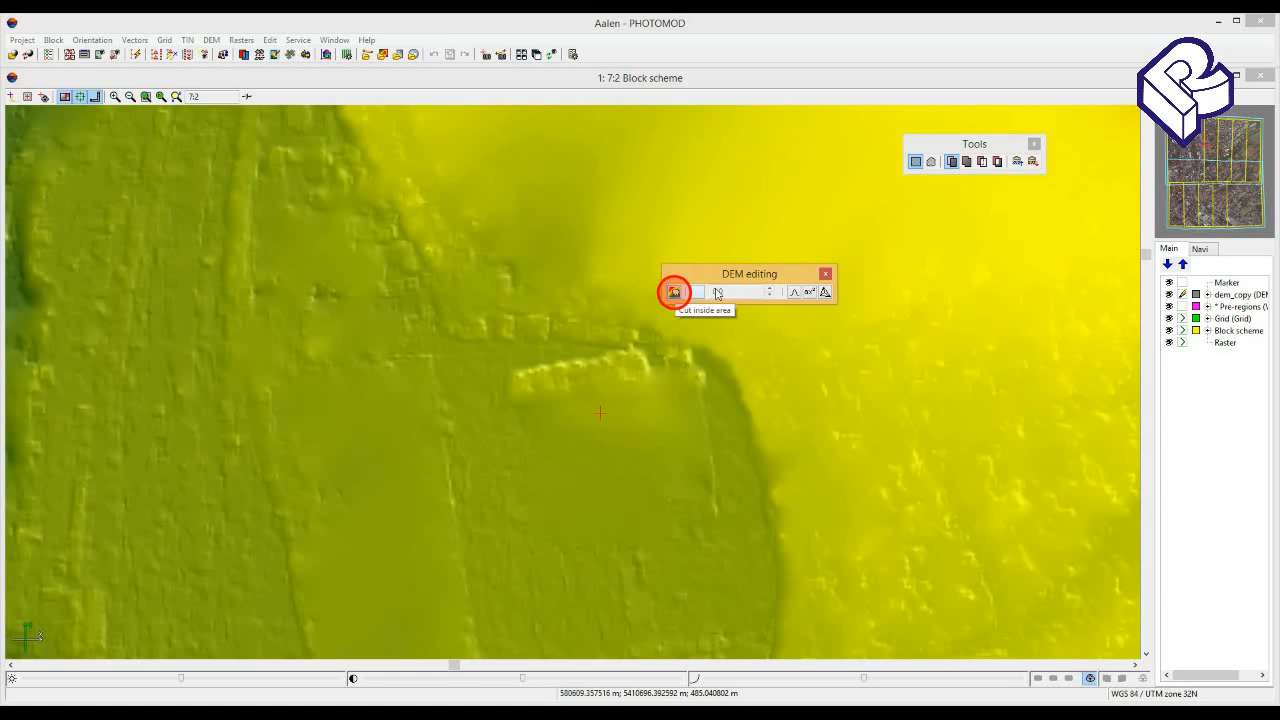
left_click(931, 161)
left_click(508, 371)
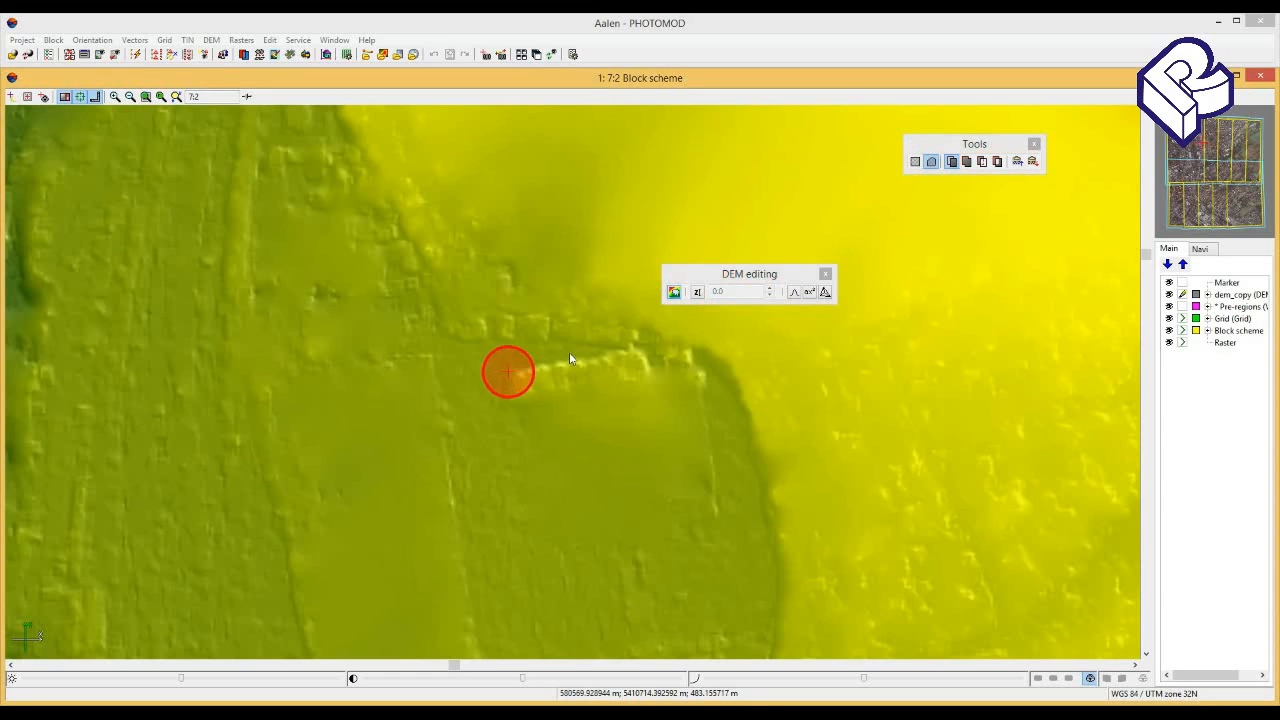
left_click(508, 371)
left_click(645, 346)
left_click(652, 376)
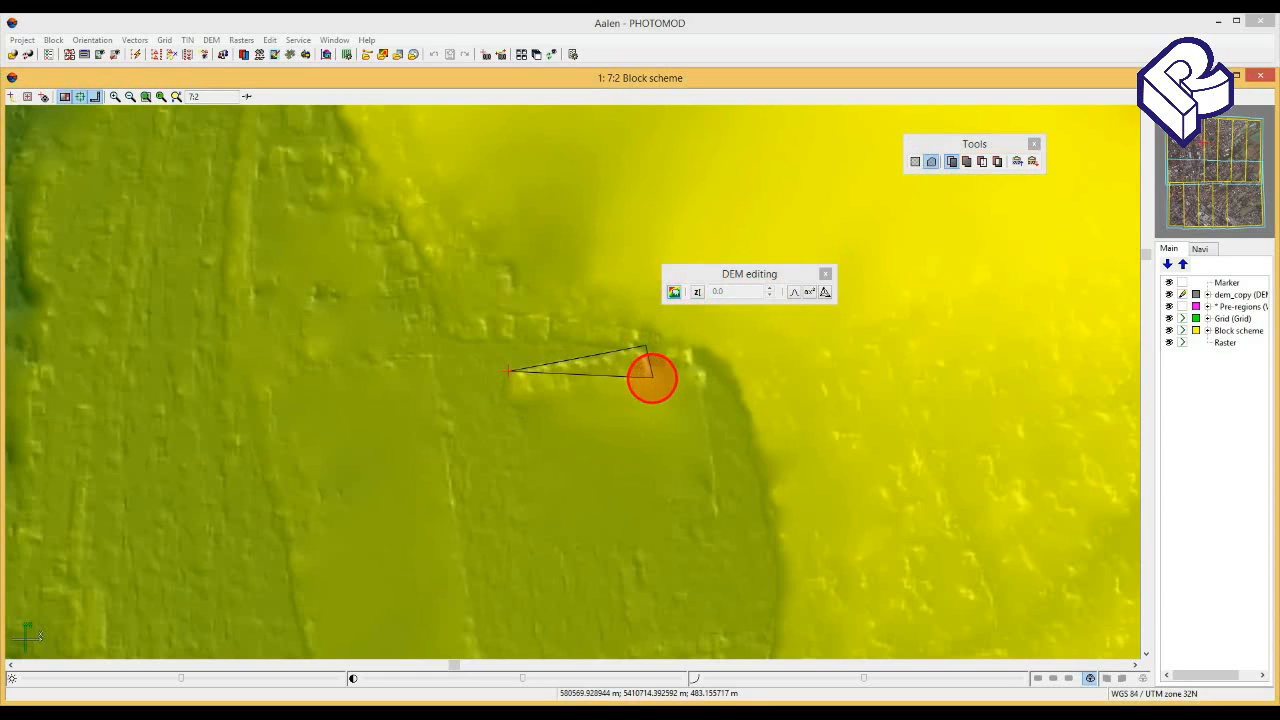
double_click(508, 402)
left_click(697, 291)
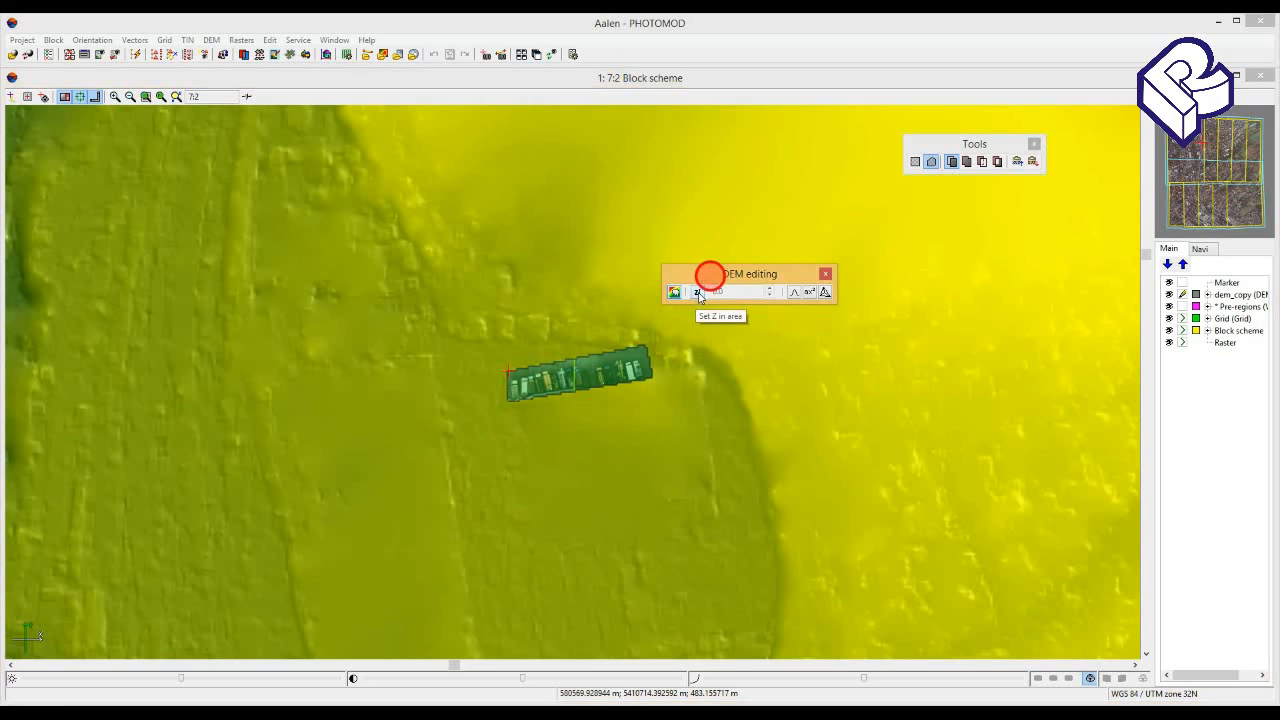
Set the elevation to 480 inside a four-corner polygon drawn around the cut strip in dem_copy.
left_click(735, 290)
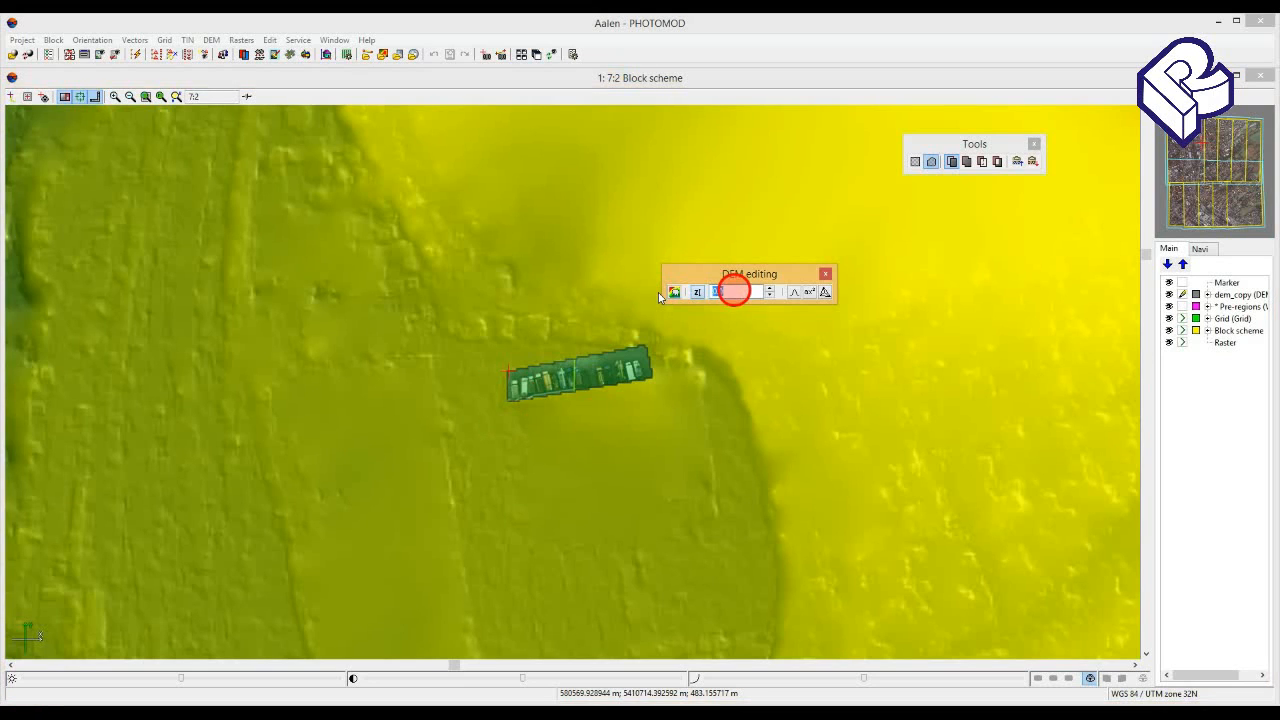
type("480")
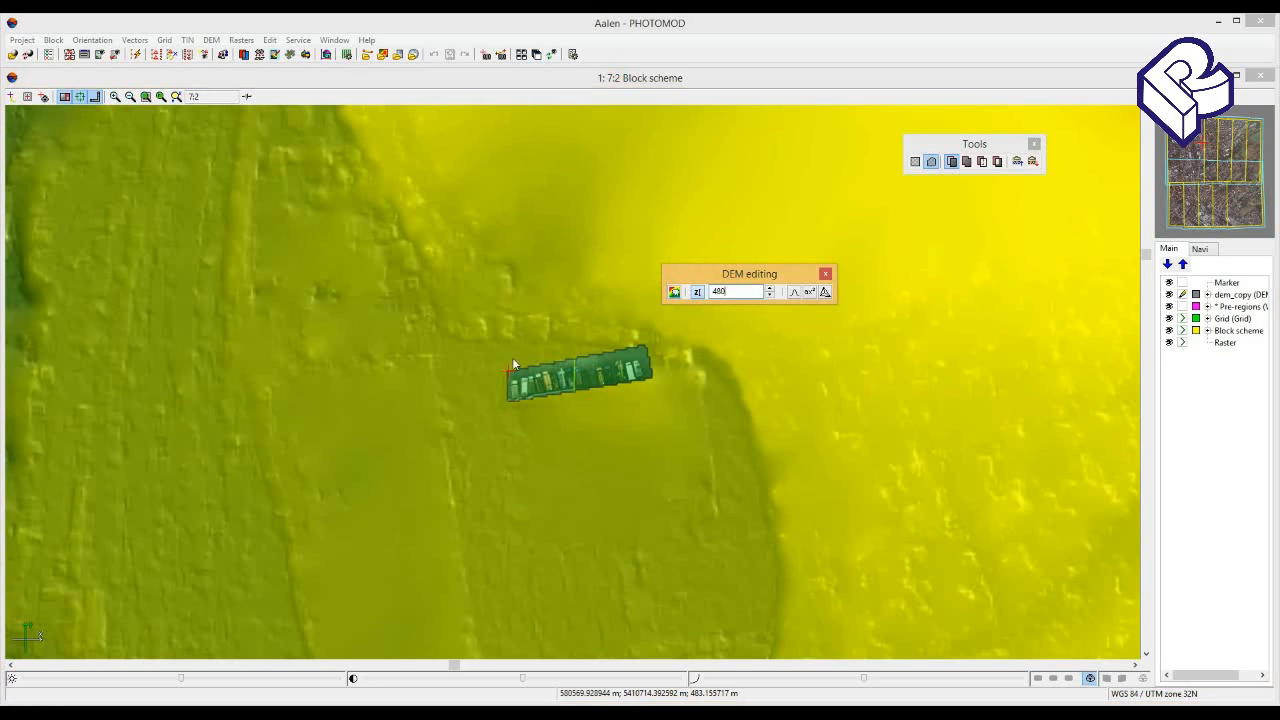
key("Return")
left_click(498, 367)
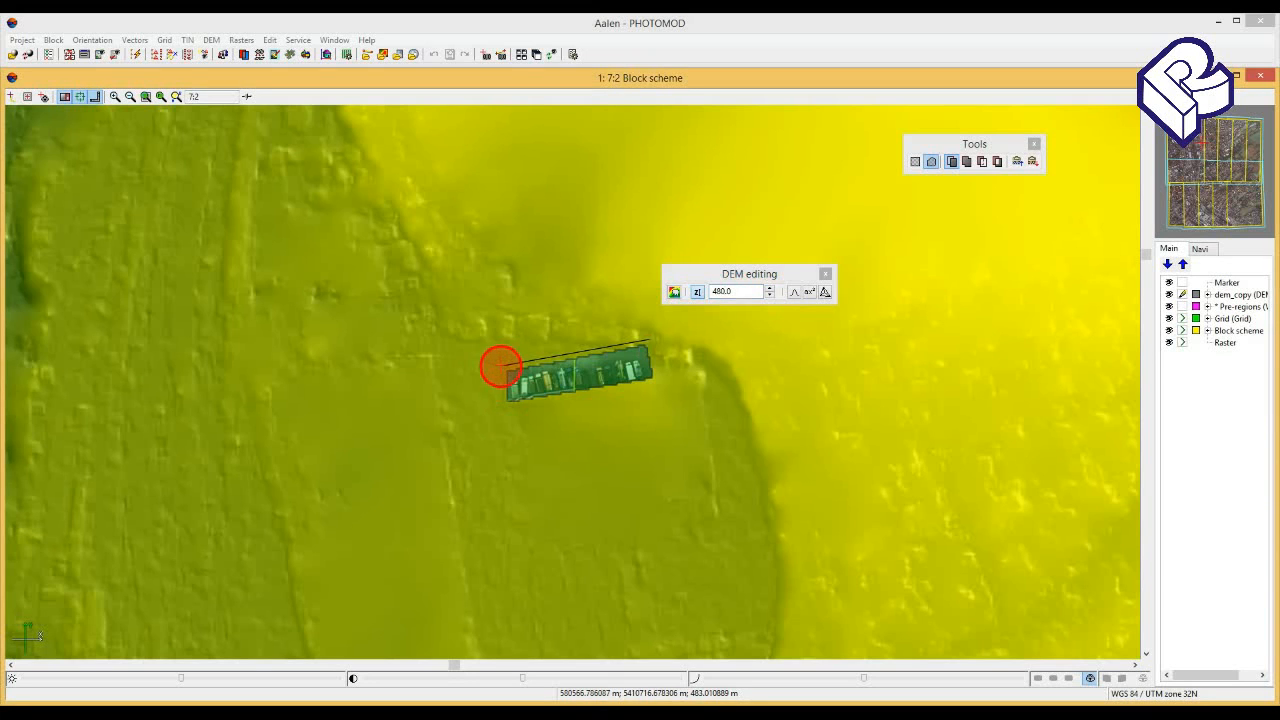
left_click(649, 340)
left_click(654, 384)
double_click(503, 404)
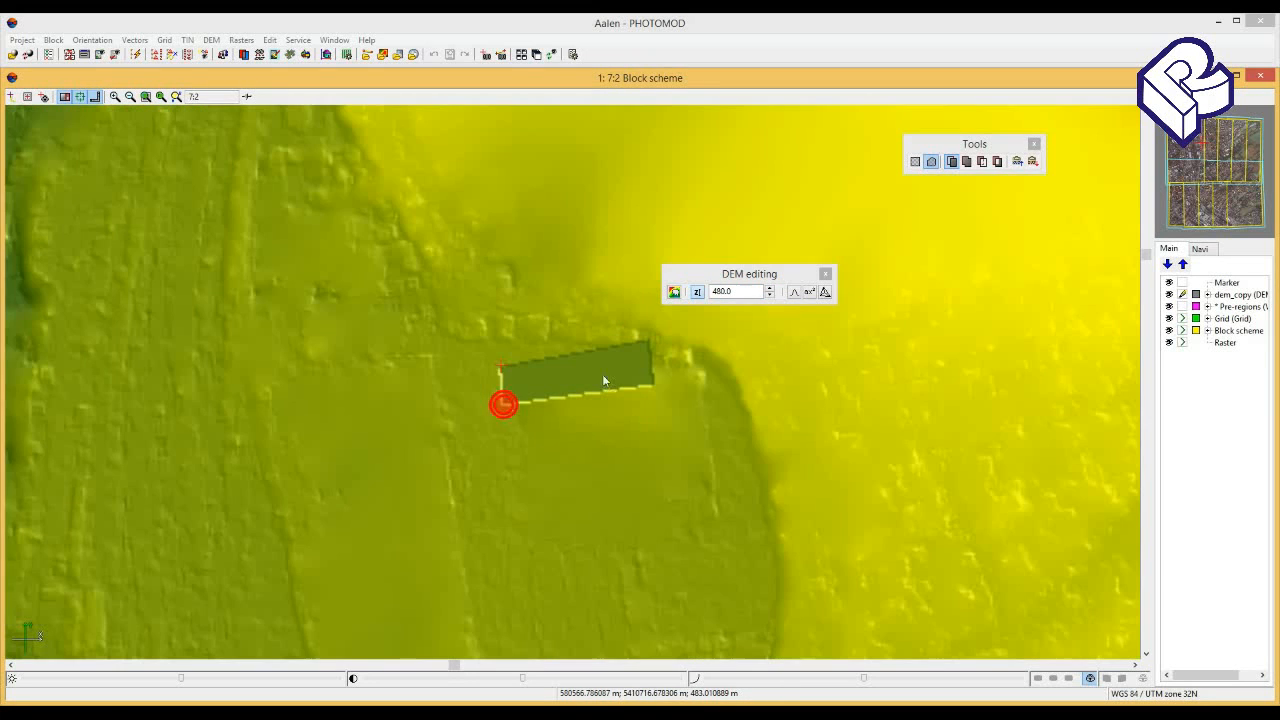
Apply smooth area interpolation to the filled strip within a slightly larger four-corner polygon drawn around it.
left_click(784, 279)
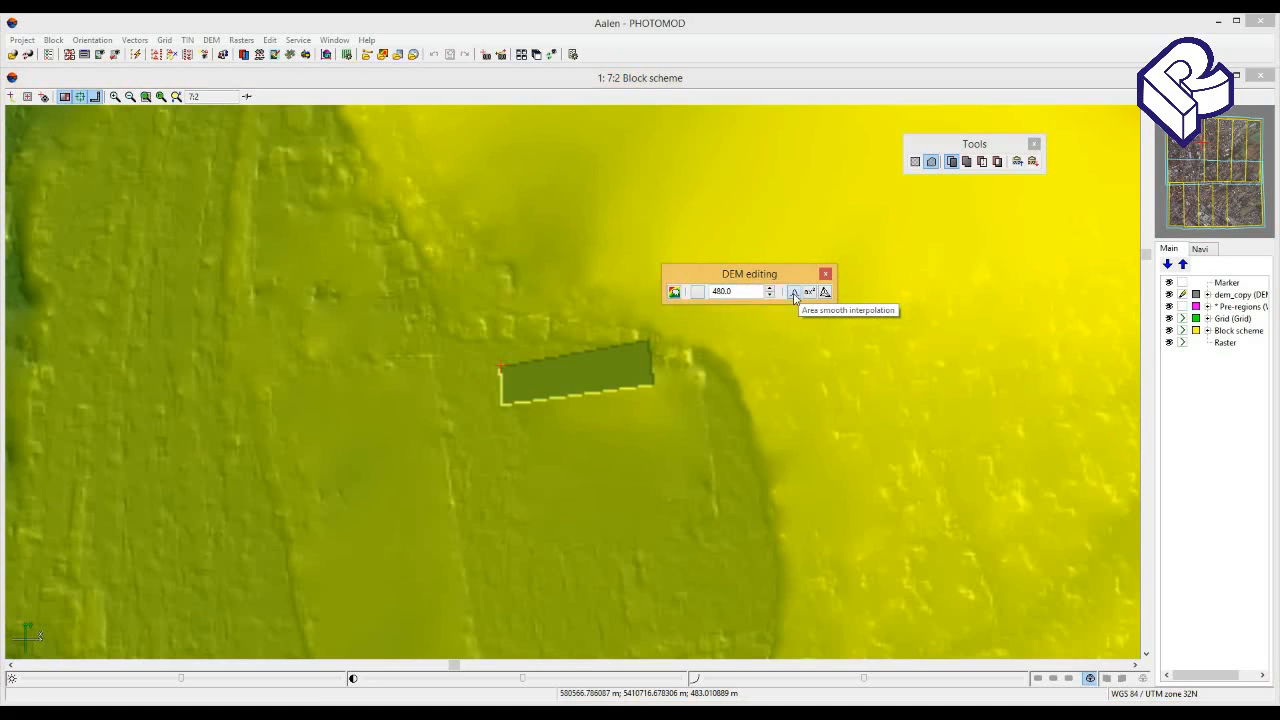
left_click(794, 291)
left_click(489, 362)
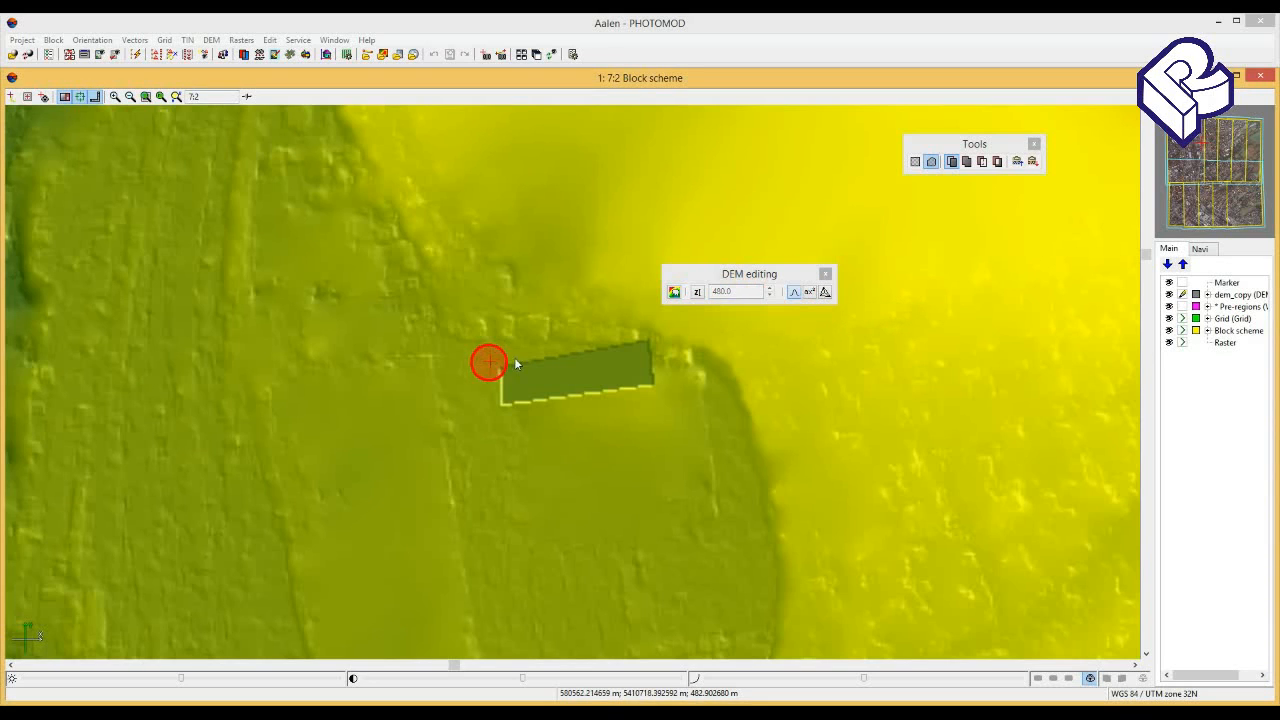
left_click(652, 336)
left_click(659, 391)
left_click(498, 412)
left_click(498, 412)
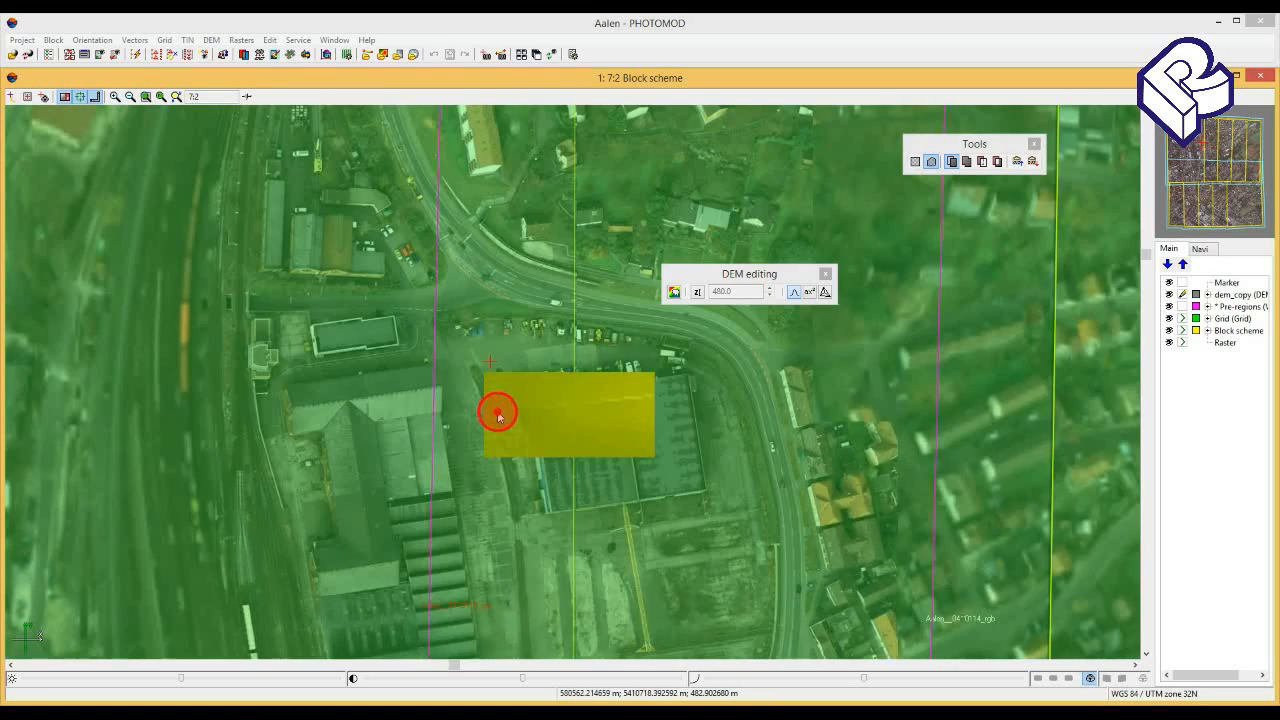
Close the DEM editing toolbar, discarding the stray polygon outline, and hide the dem_copy and Pre-regions layers.
left_click(826, 274)
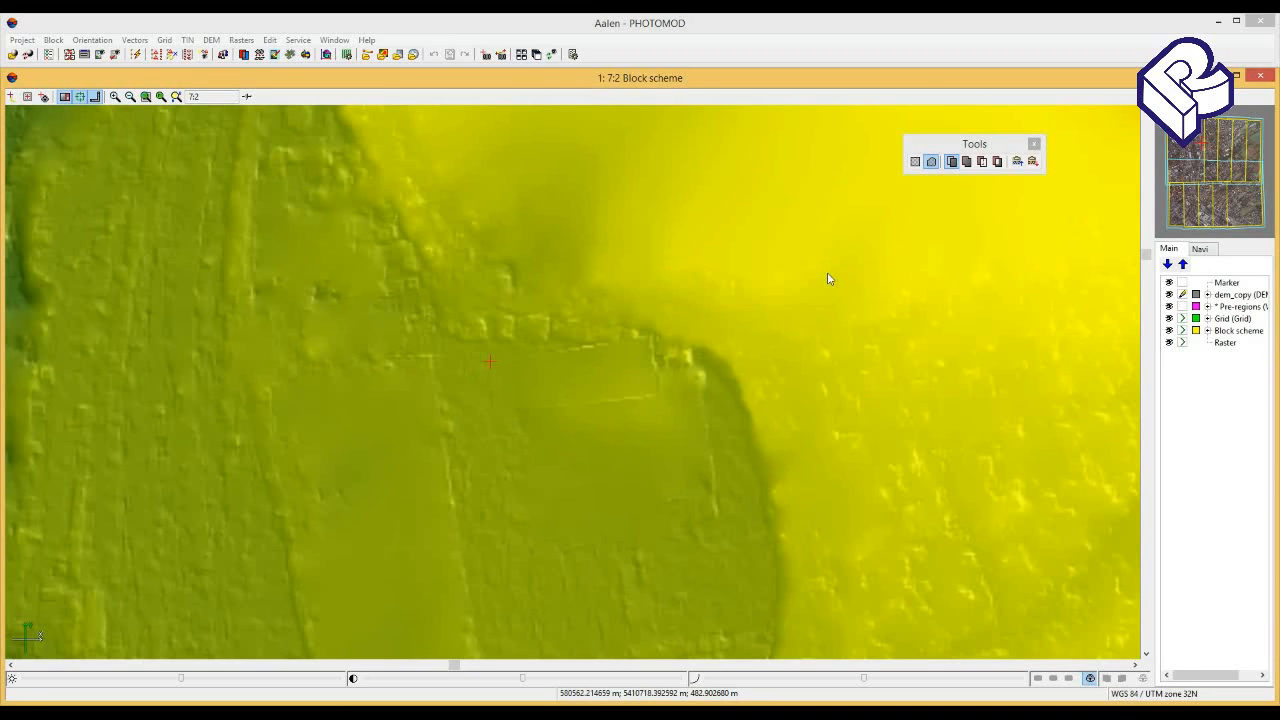
scroll(640, 333, "down", 5)
left_click(642, 332)
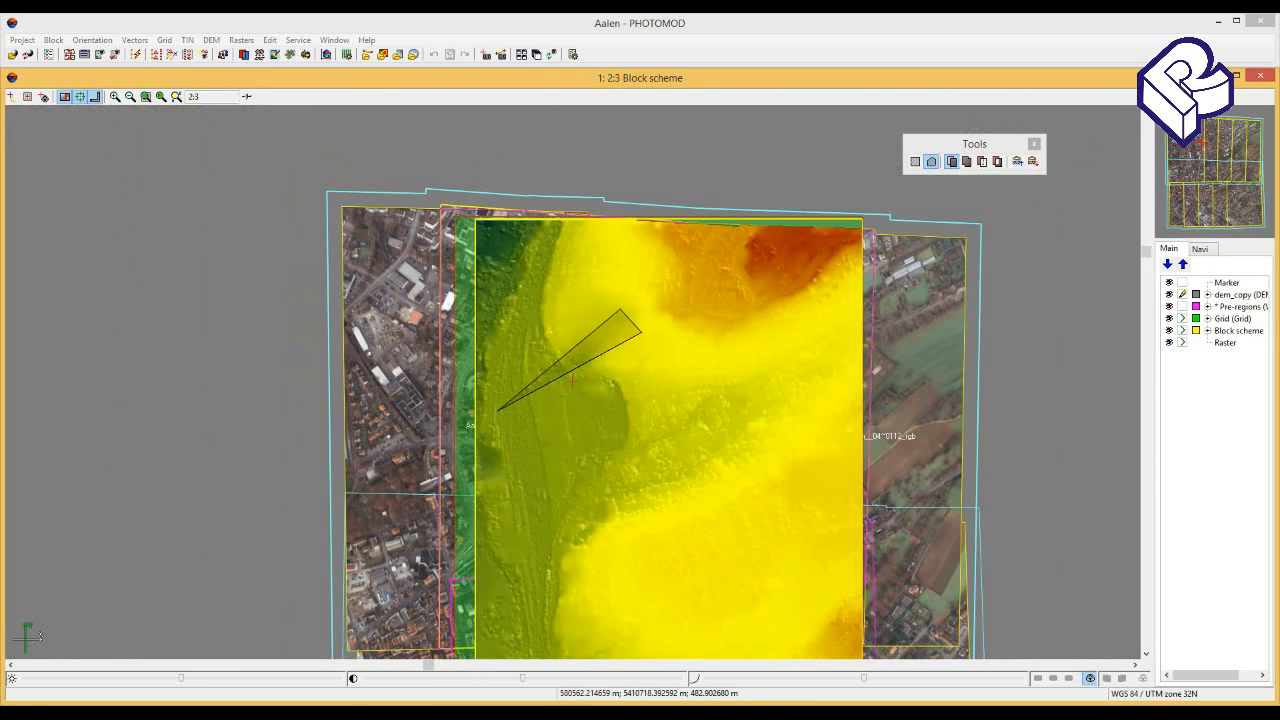
key("Escape")
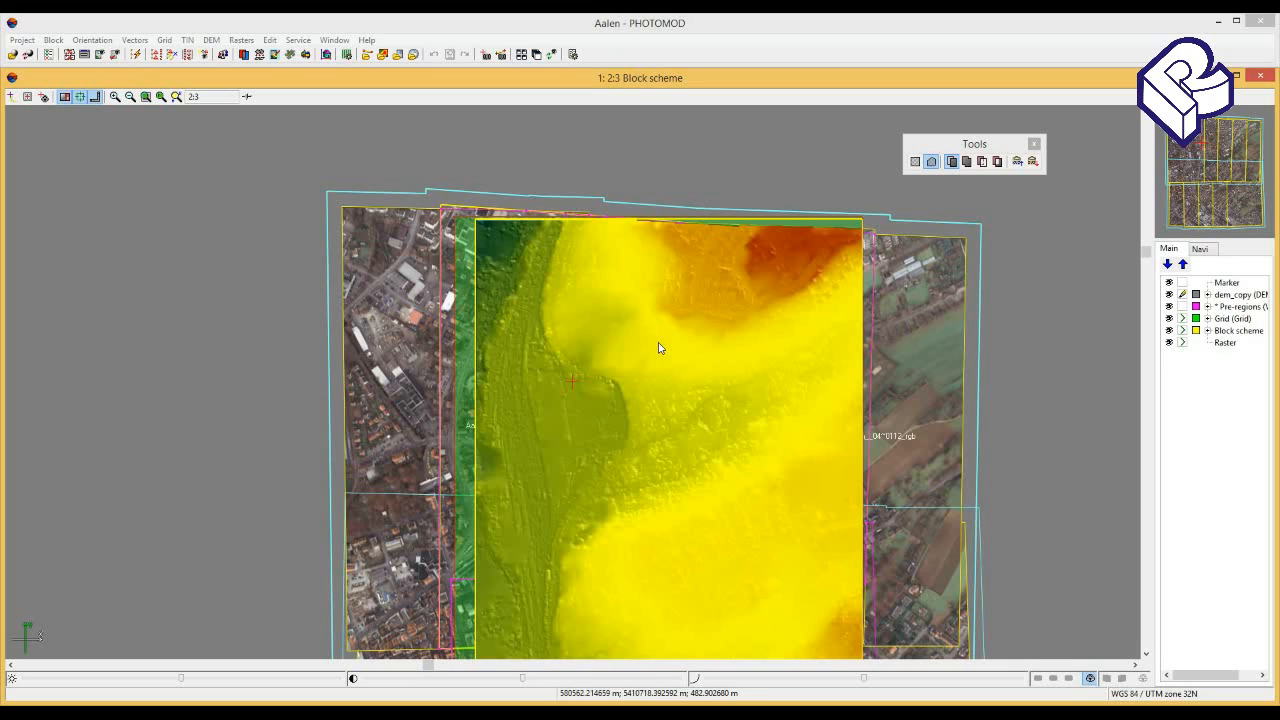
left_click(1169, 295)
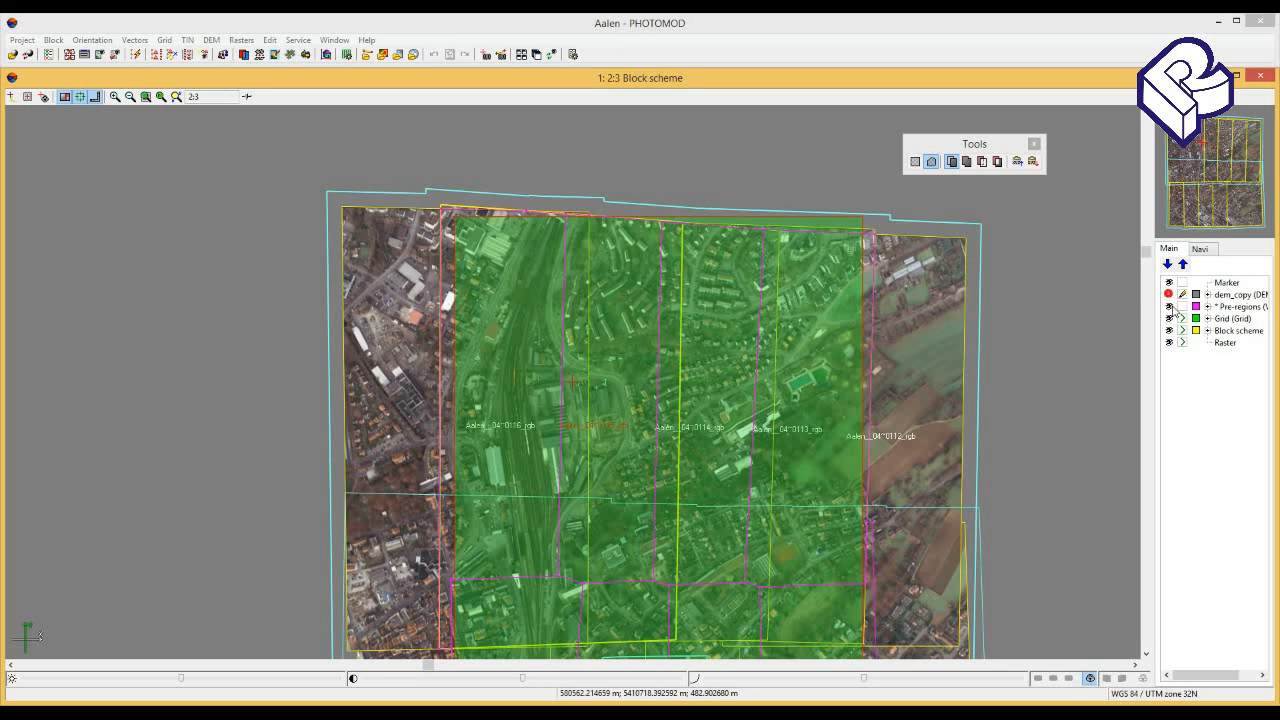
left_click_drag(798, 392, 793, 362)
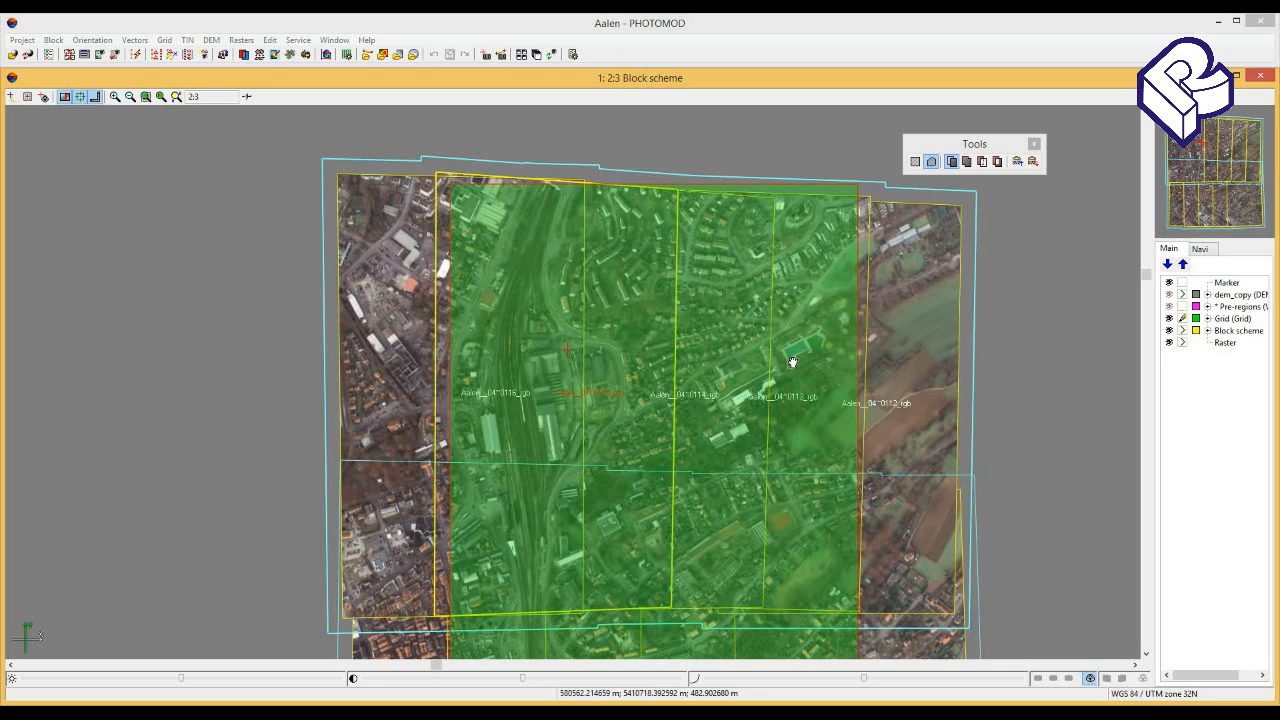
Examine the dense DSM (deformating method) creation parameters, including initial approximation DEM, threshold deviation and DEM cell size, without starting the calculation.
left_click(211, 40)
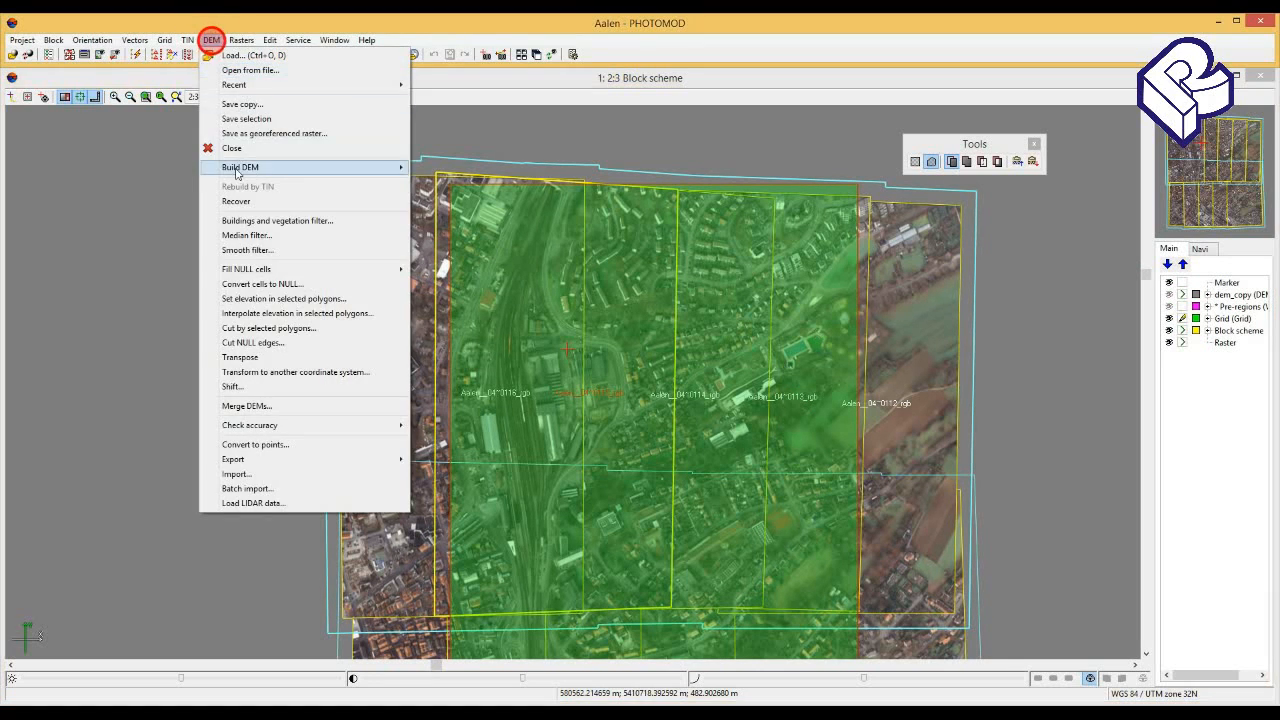
left_click(233, 167)
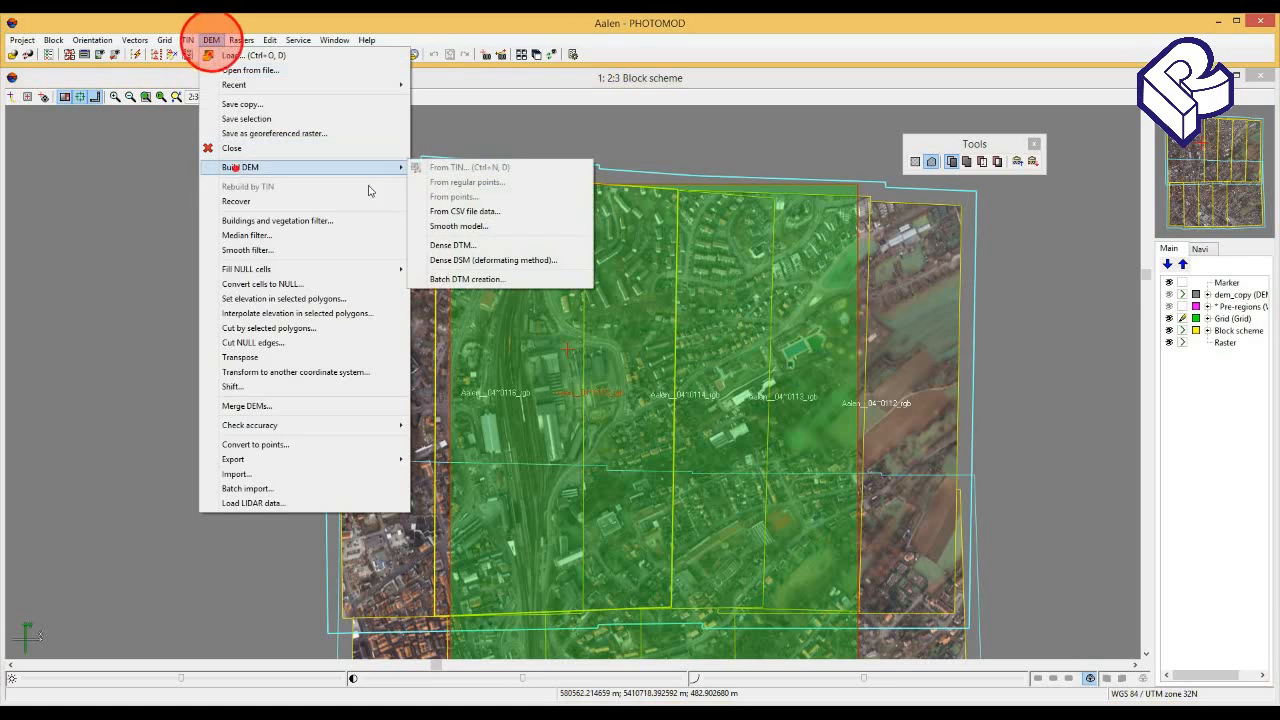
left_click(579, 264)
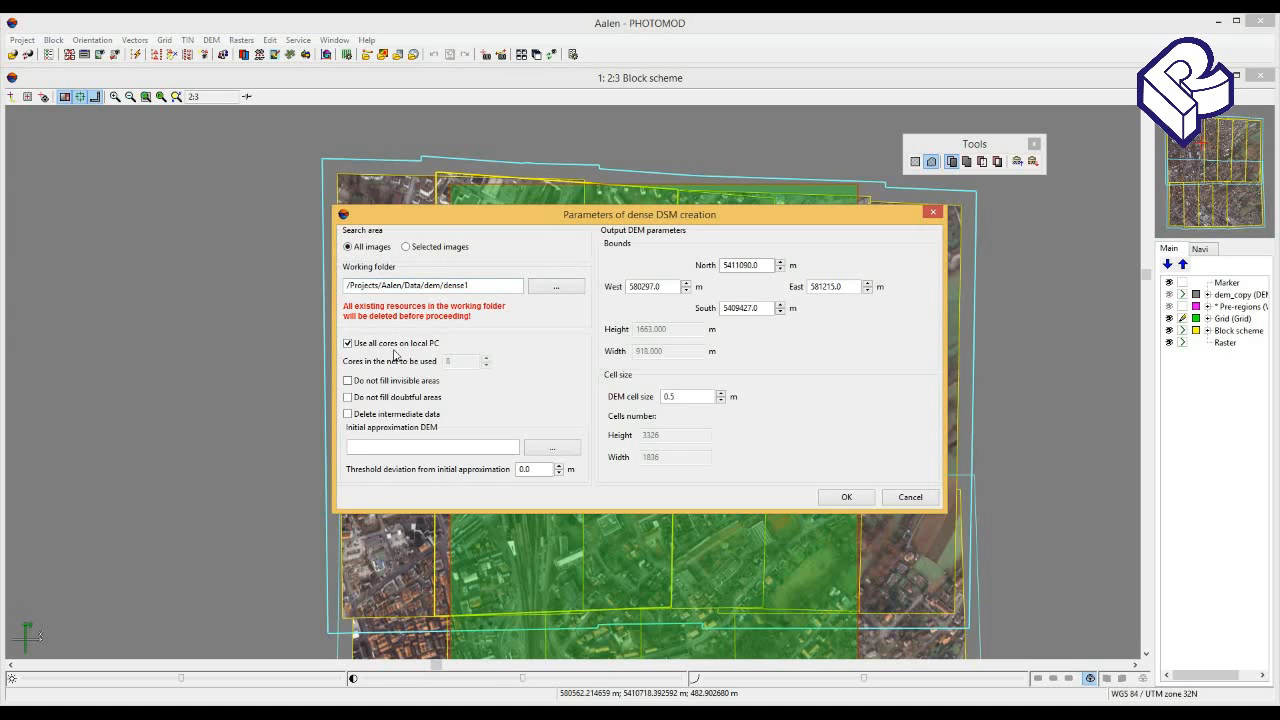
key("Return")
left_click(429, 449)
left_click(531, 468)
left_click(674, 397)
left_click(685, 399)
left_click(932, 213)
left_click(623, 274)
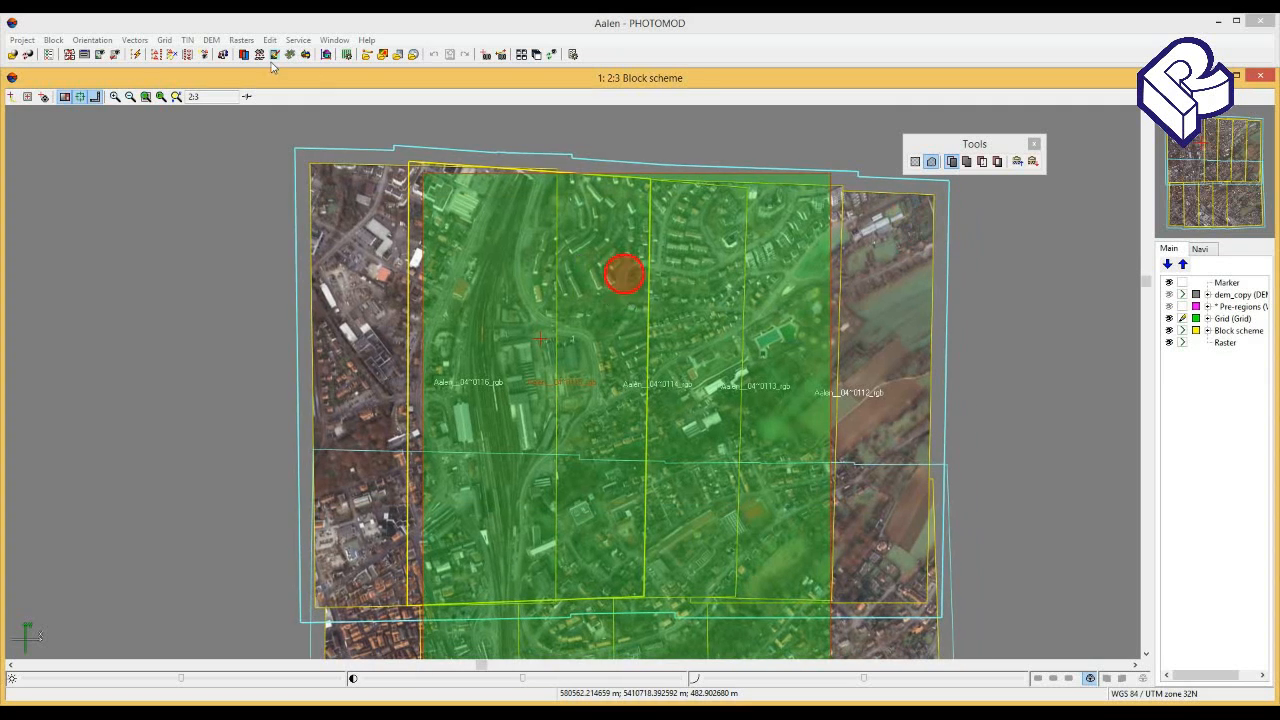
Load dsm.x-dem from the project's dem/dense folder.
left_click(212, 40)
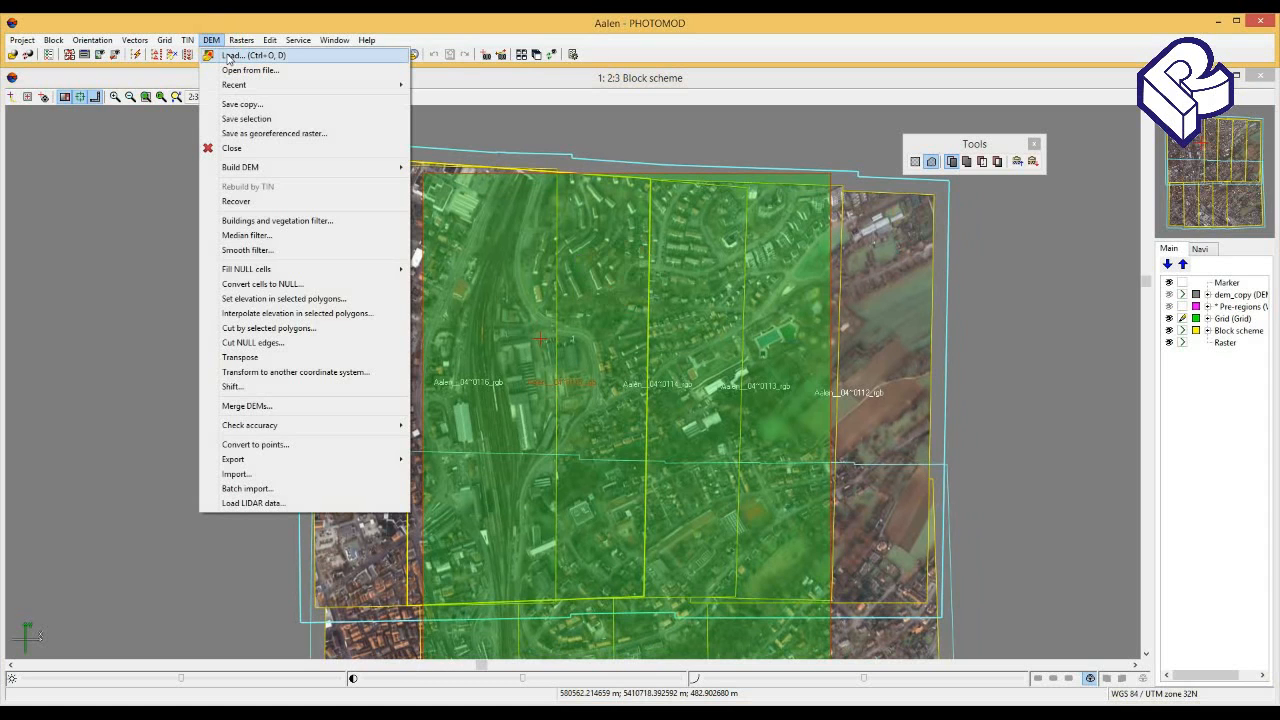
left_click(226, 56)
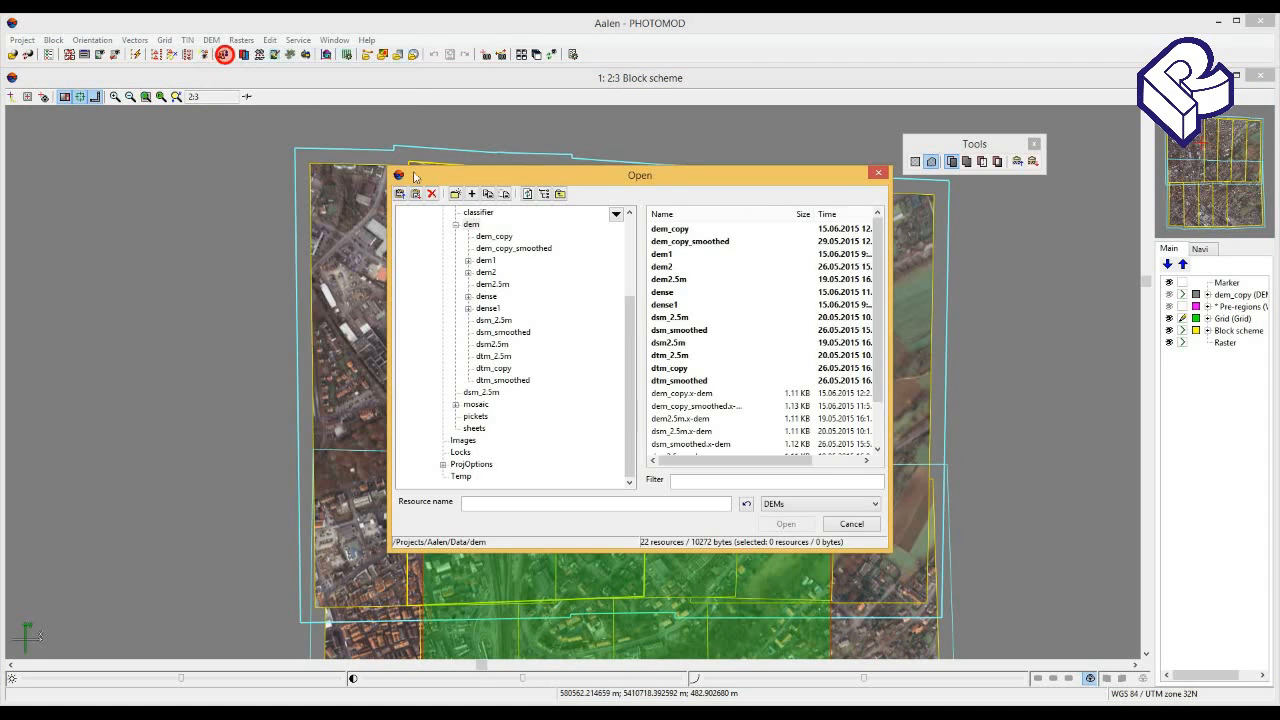
left_click(485, 297)
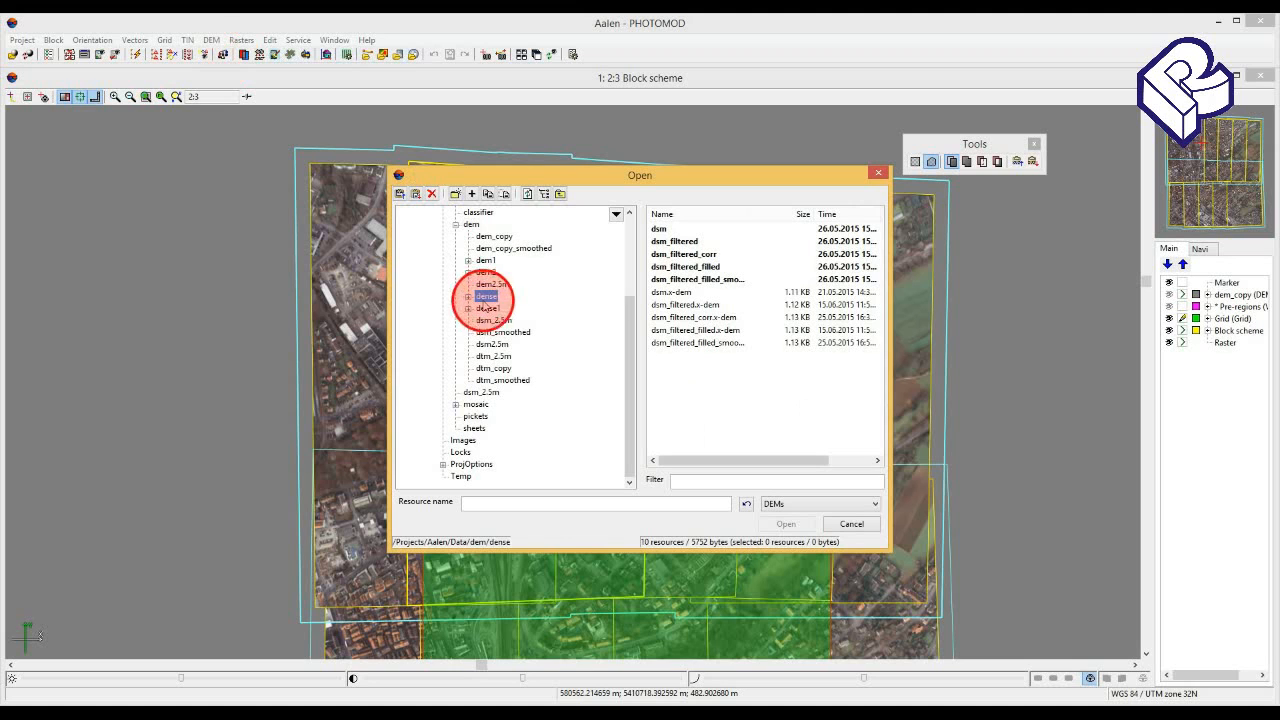
left_click(677, 293)
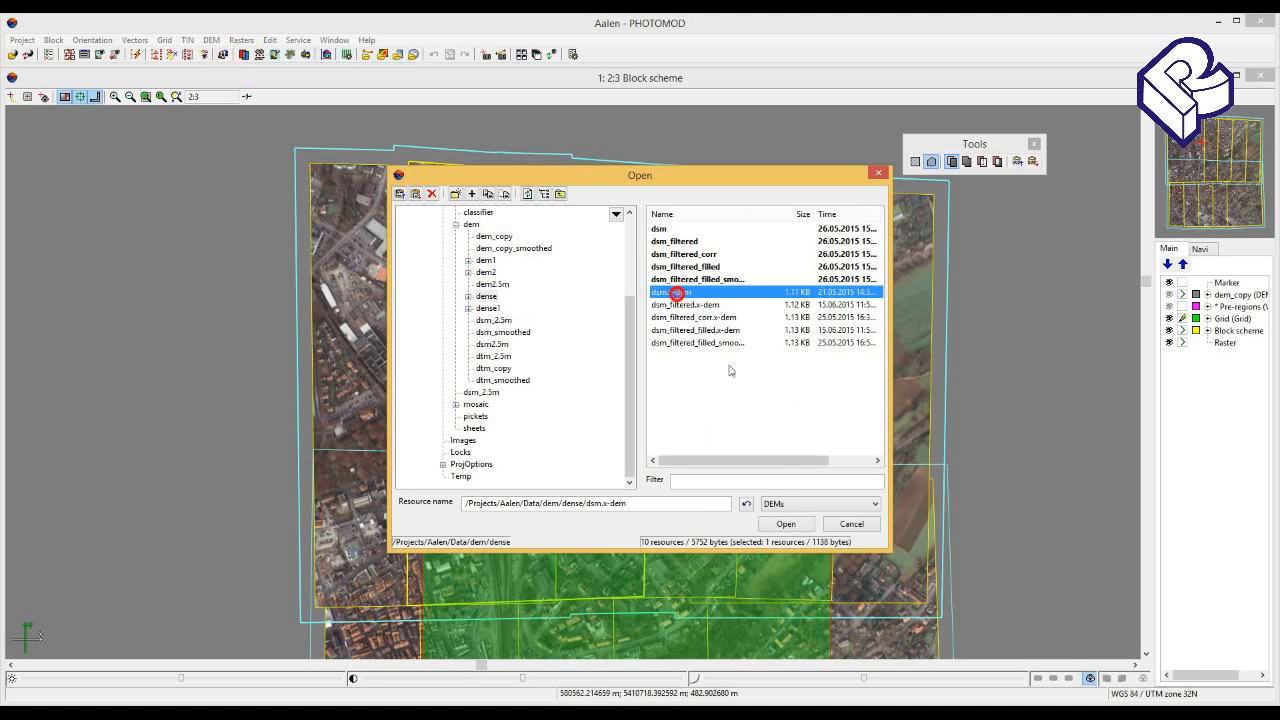
left_click(786, 524)
left_click(676, 384)
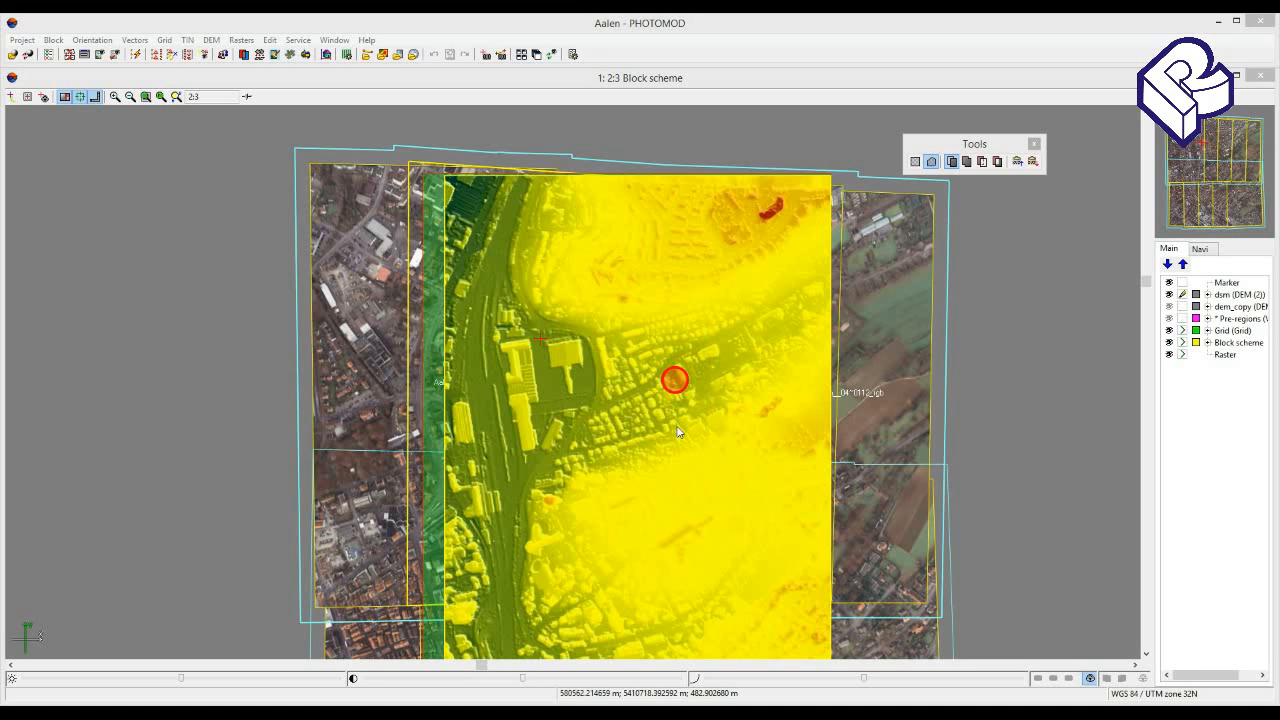
left_click_drag(677, 428, 652, 392)
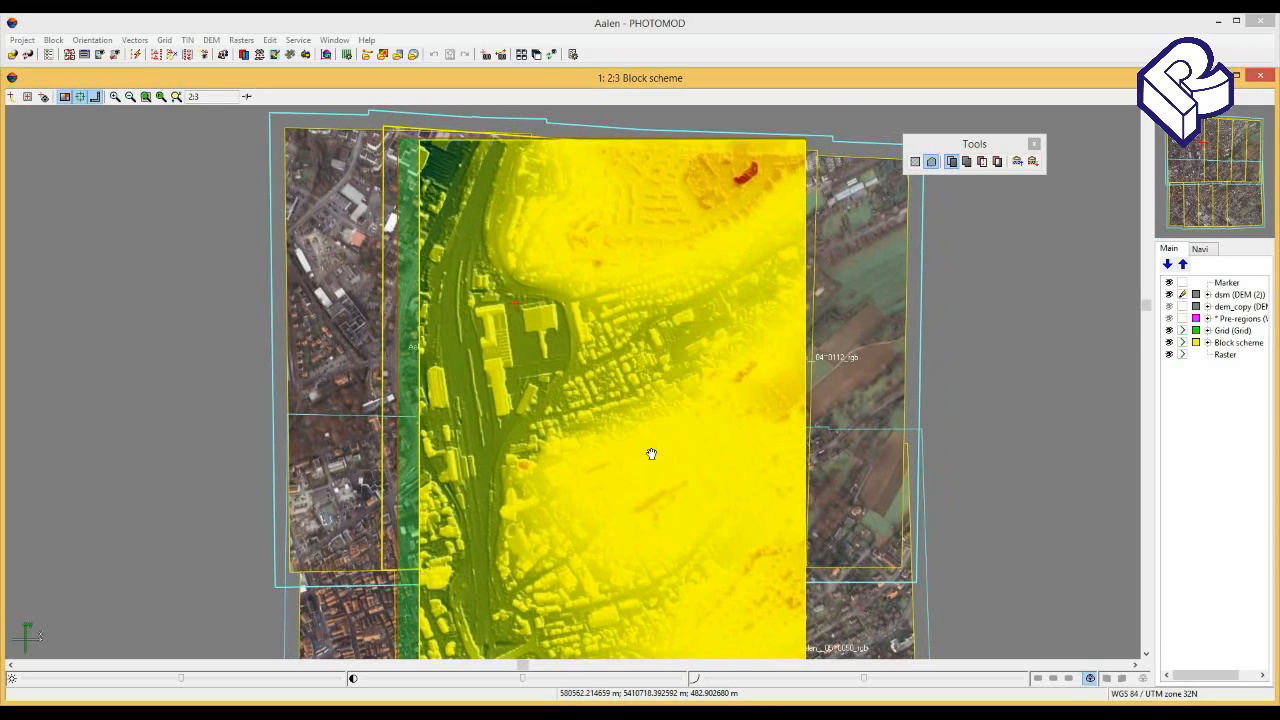
left_click_drag(651, 451, 646, 409)
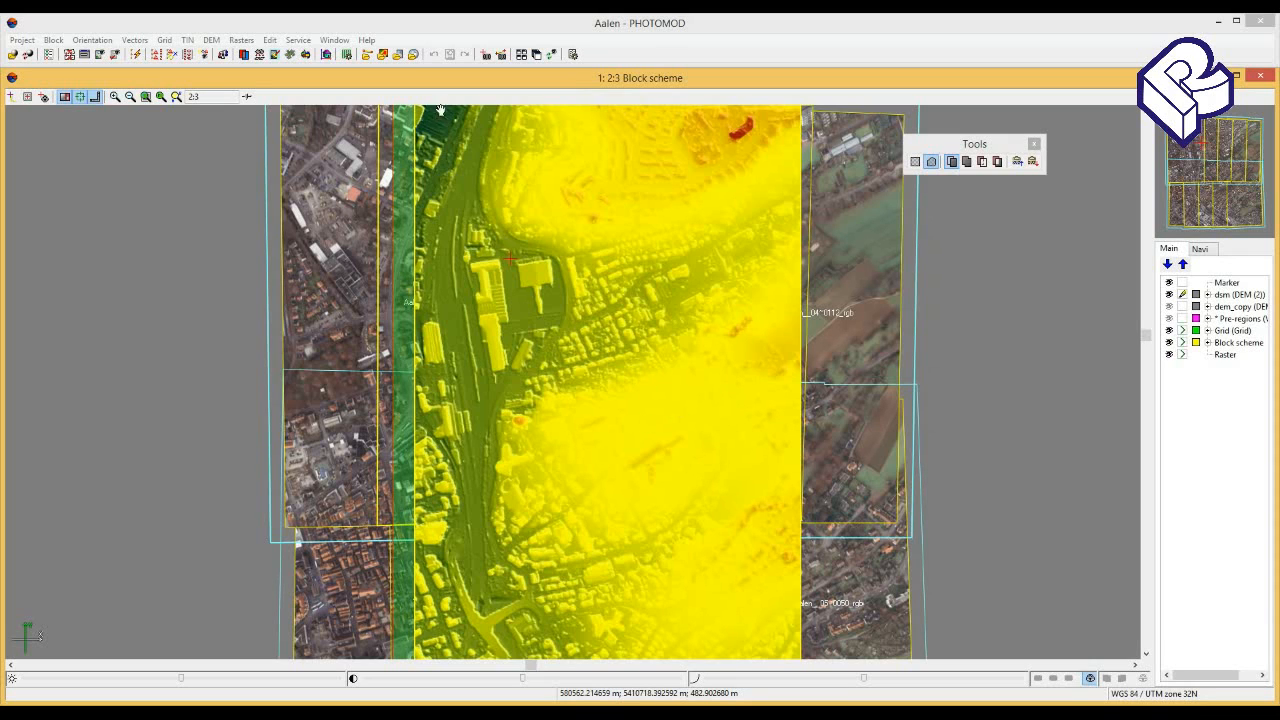
Run the buildings and vegetation filter on dsm with default Basic and Additional passes on all local cores, outputting dsm_filtered.x-dem.
left_click(211, 40)
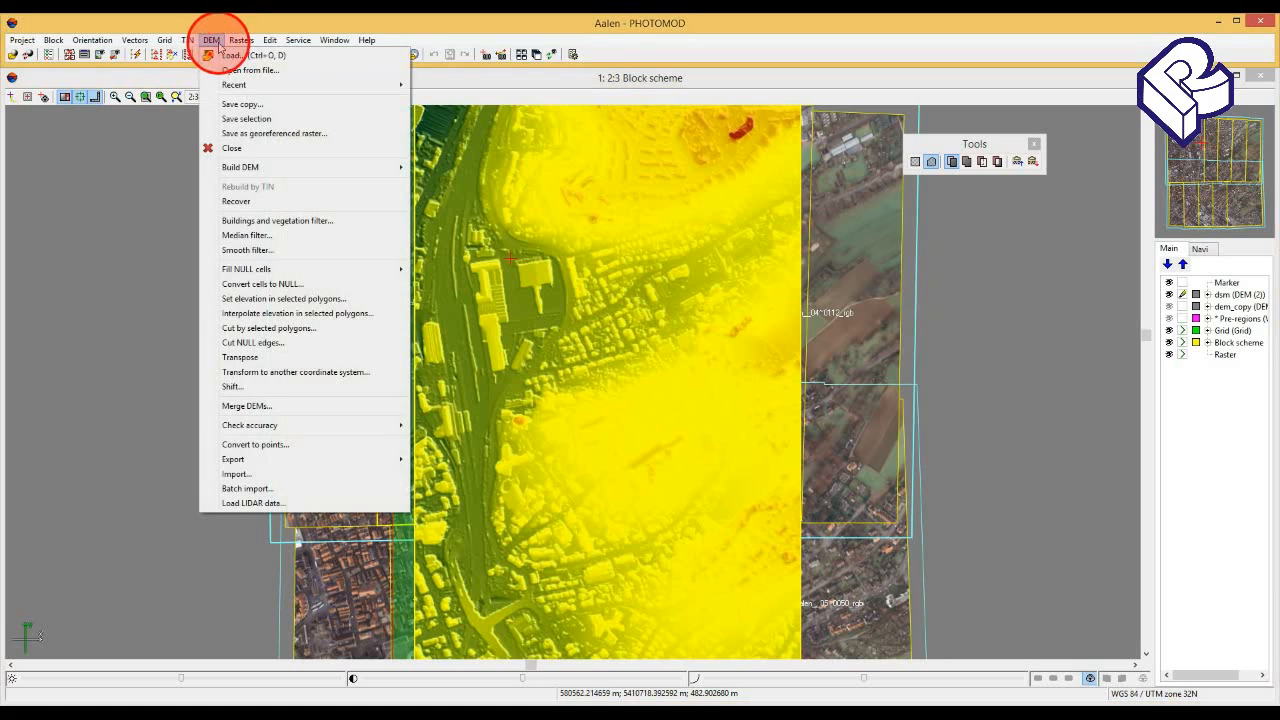
left_click(270, 222)
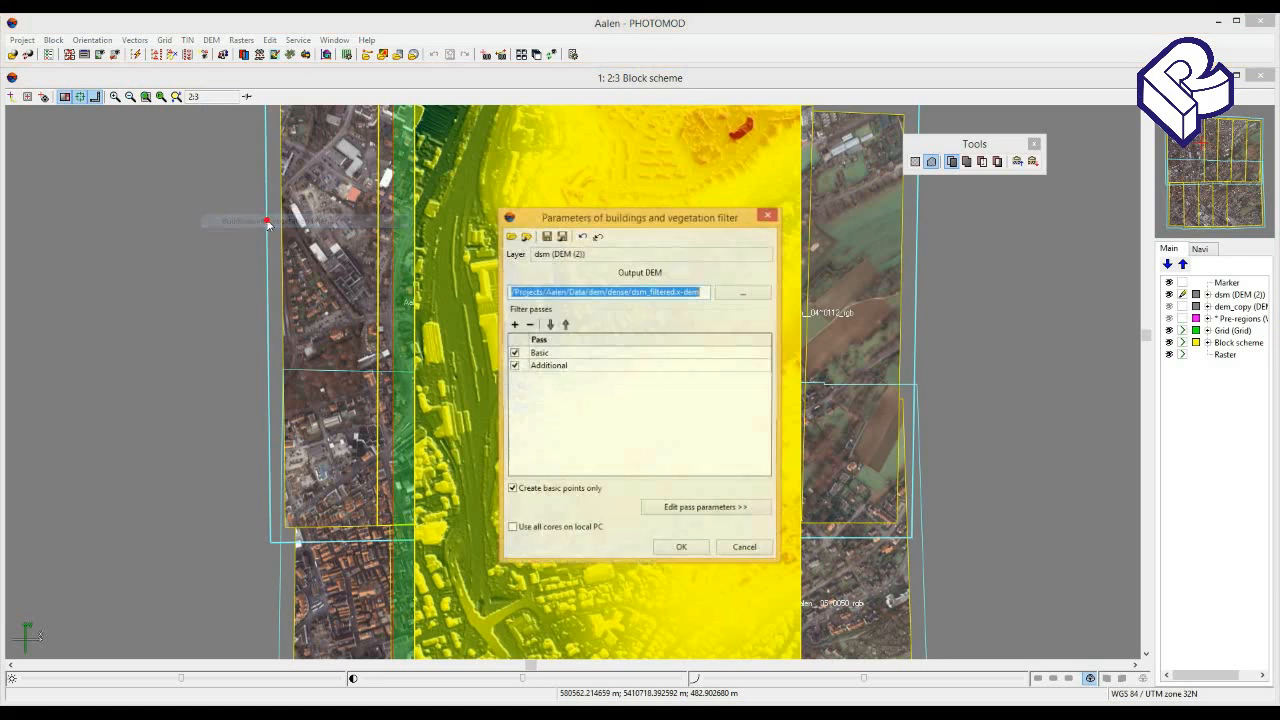
left_click(596, 237)
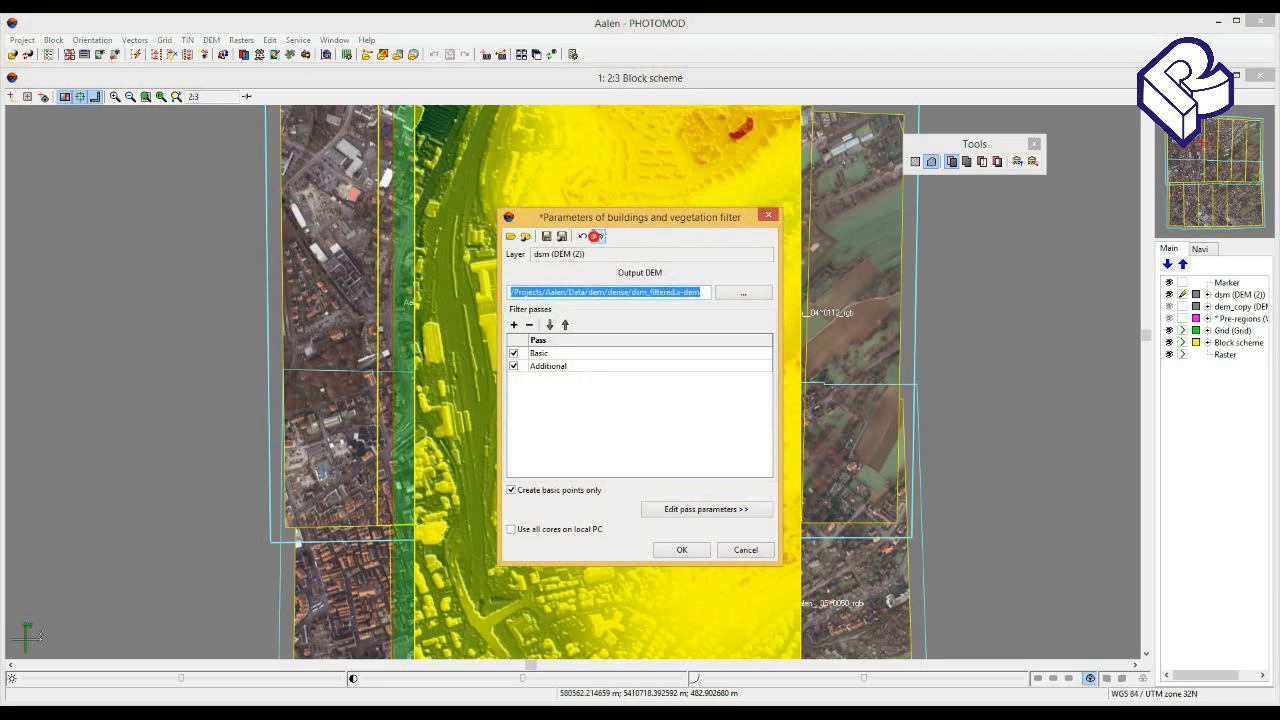
left_click(512, 529)
left_click(681, 549)
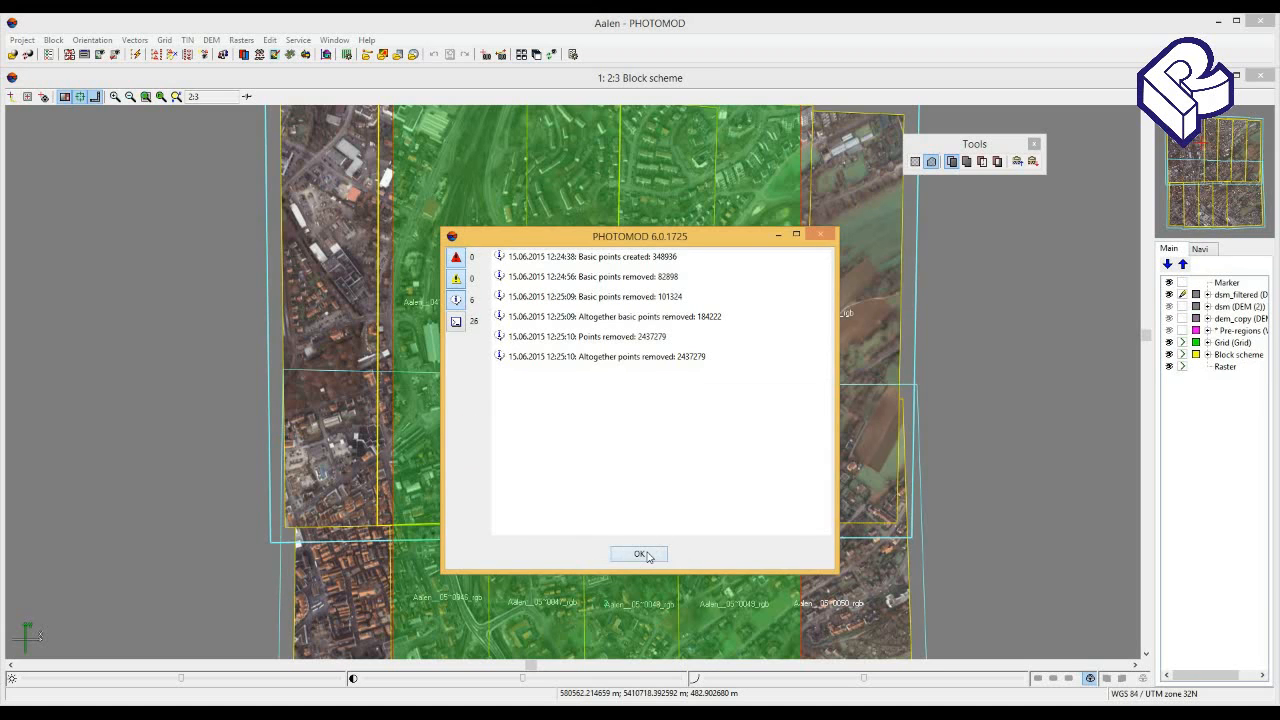
left_click(645, 555)
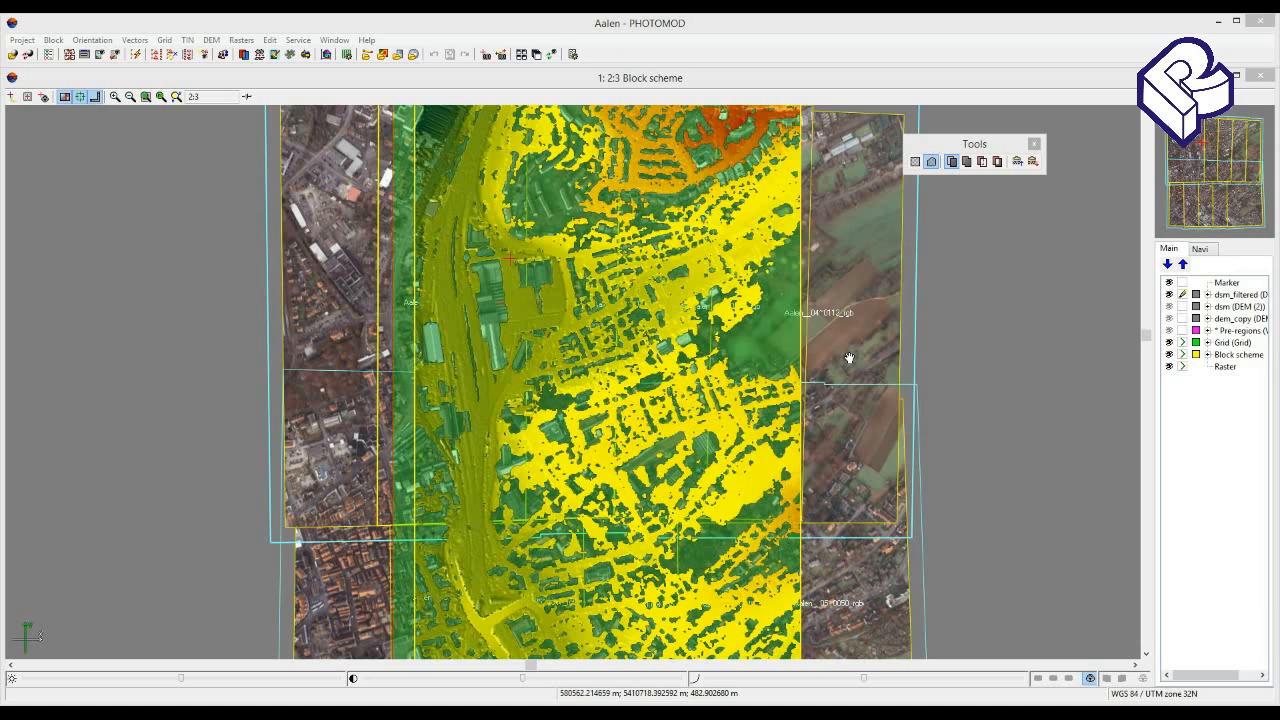
Hide the Grid layer, close the dsm_filtered layer and display the dsm layer again.
left_click(1169, 343)
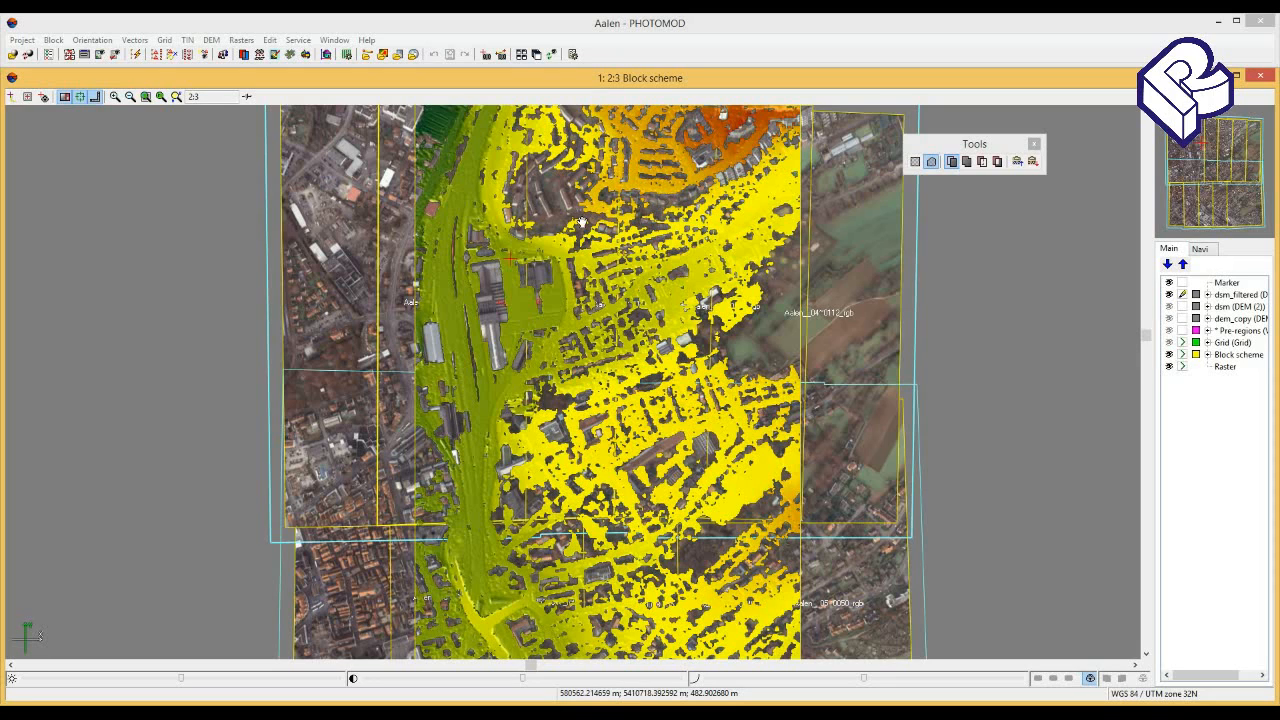
right_click(1247, 295)
left_click(1216, 356)
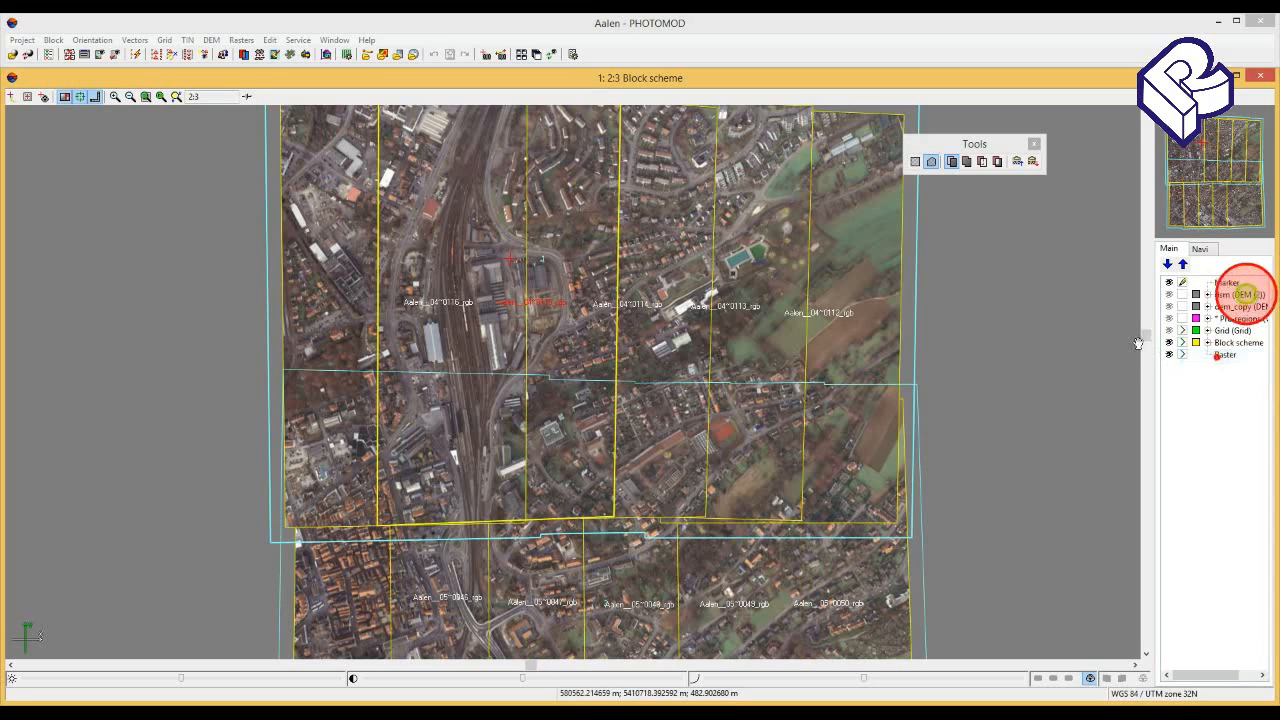
left_click(1171, 292)
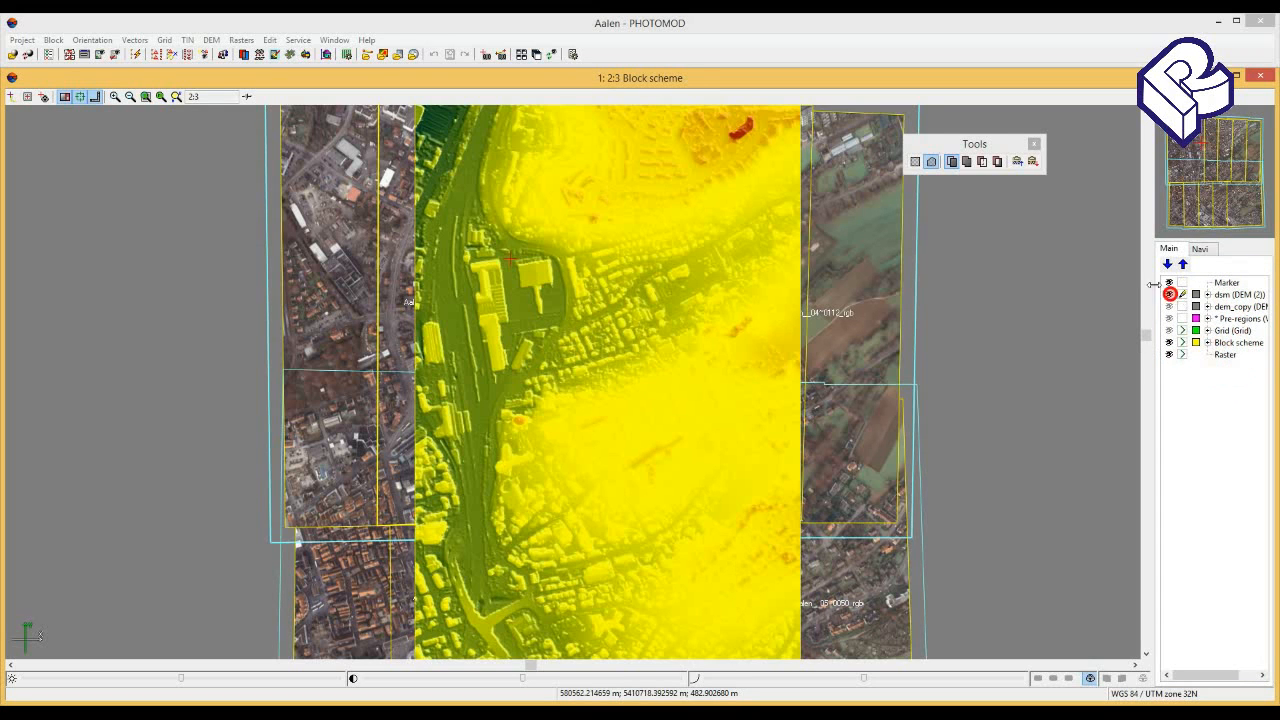
Set up the buildings and vegetation filter's Basic pass on dsm with mutual influence 10 m near and 100 m far, filtering only spikes downward.
left_click(211, 40)
left_click(262, 220)
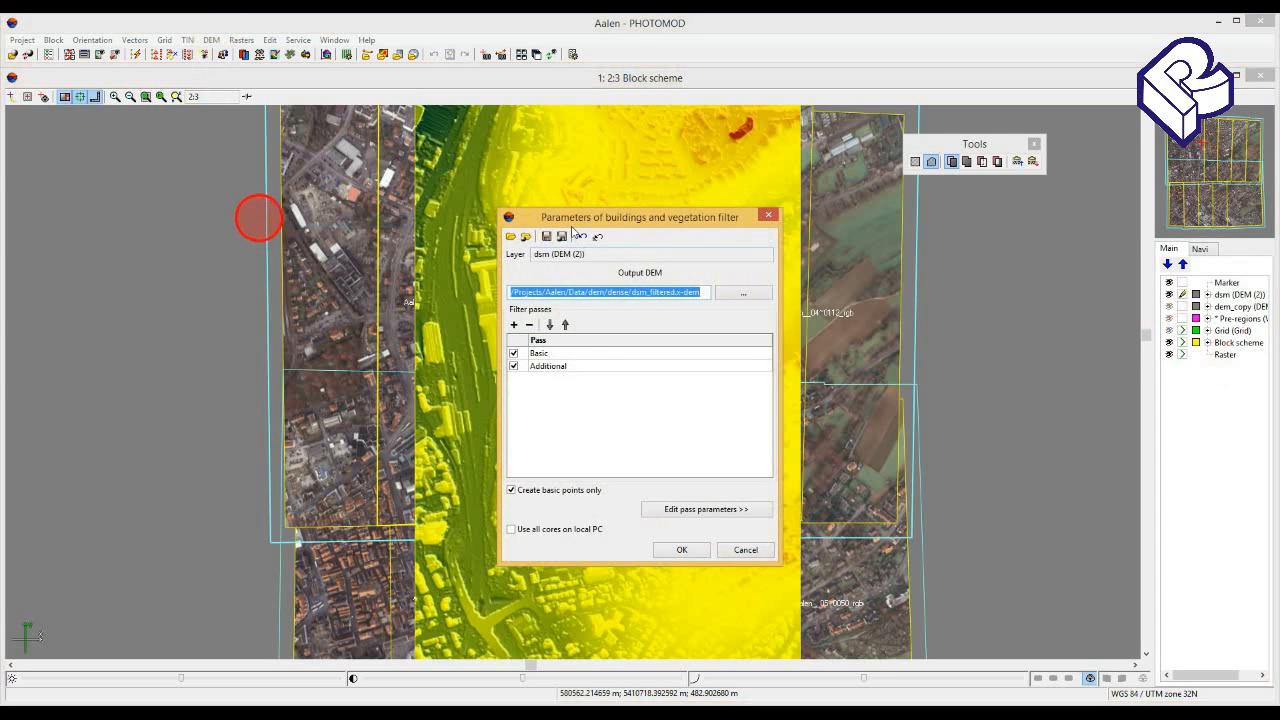
left_click(544, 494)
left_click(473, 337)
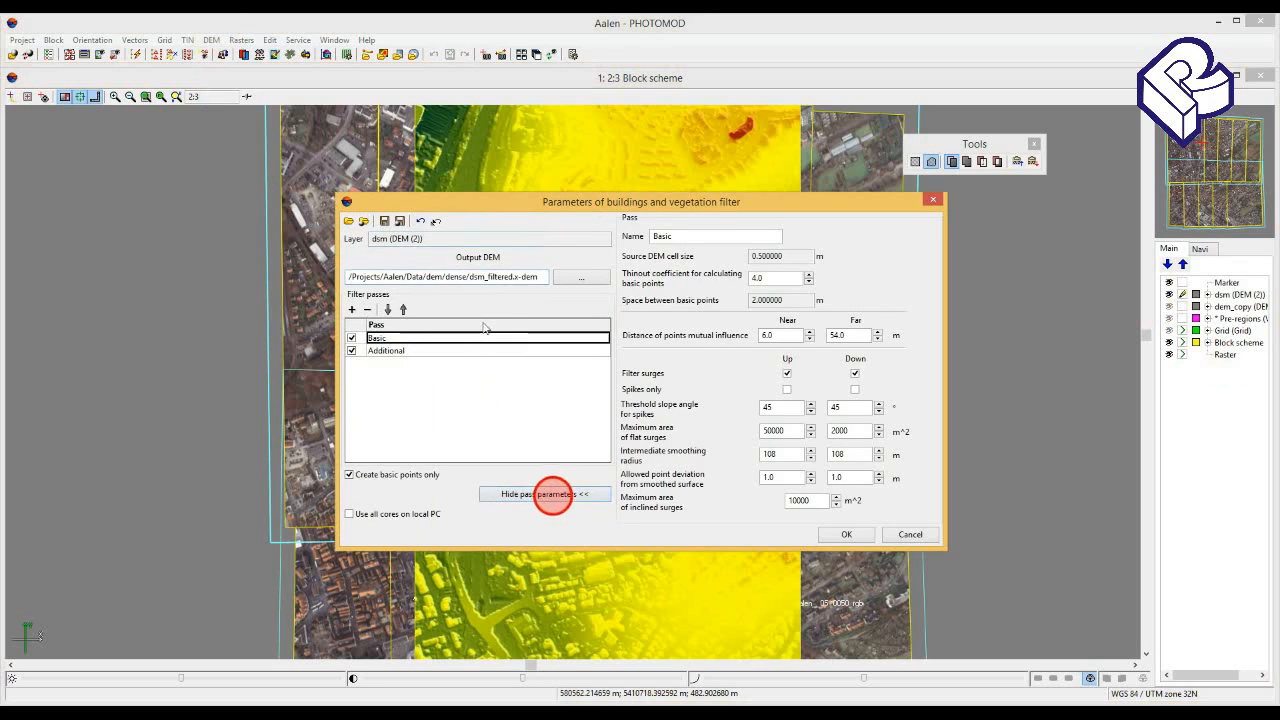
left_click_drag(610, 205, 560, 205)
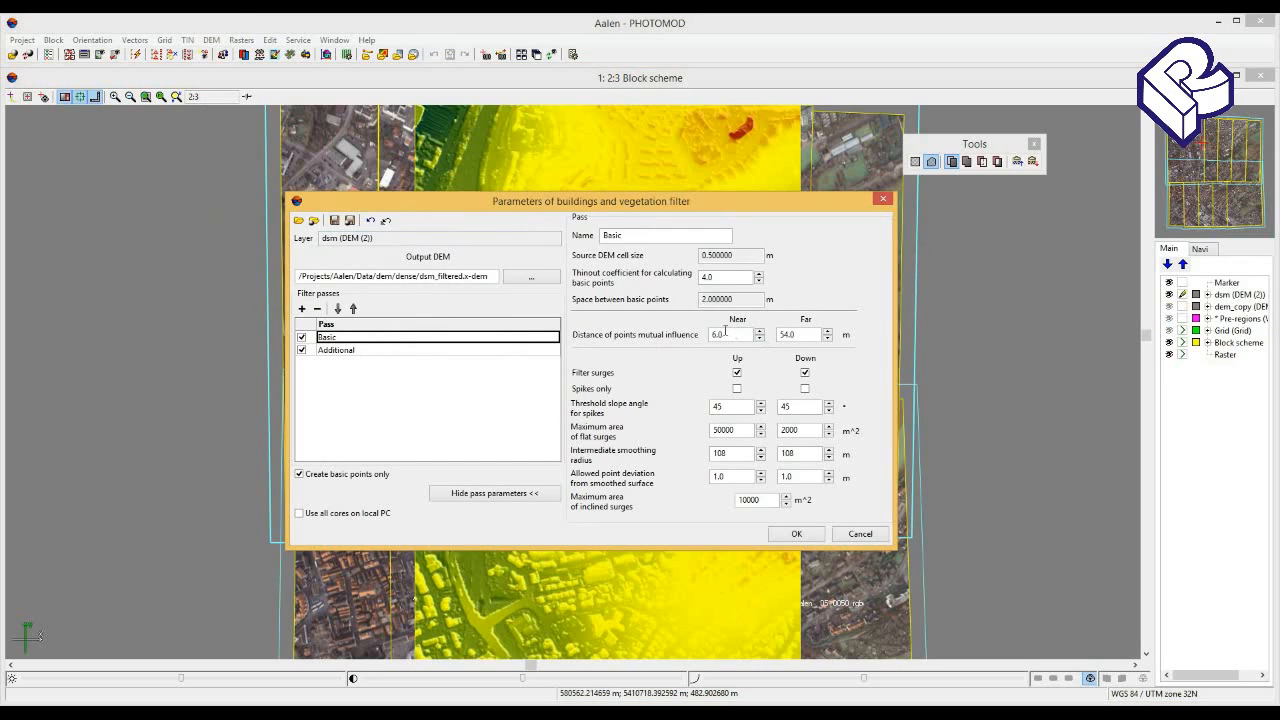
double_click(726, 333)
type("10")
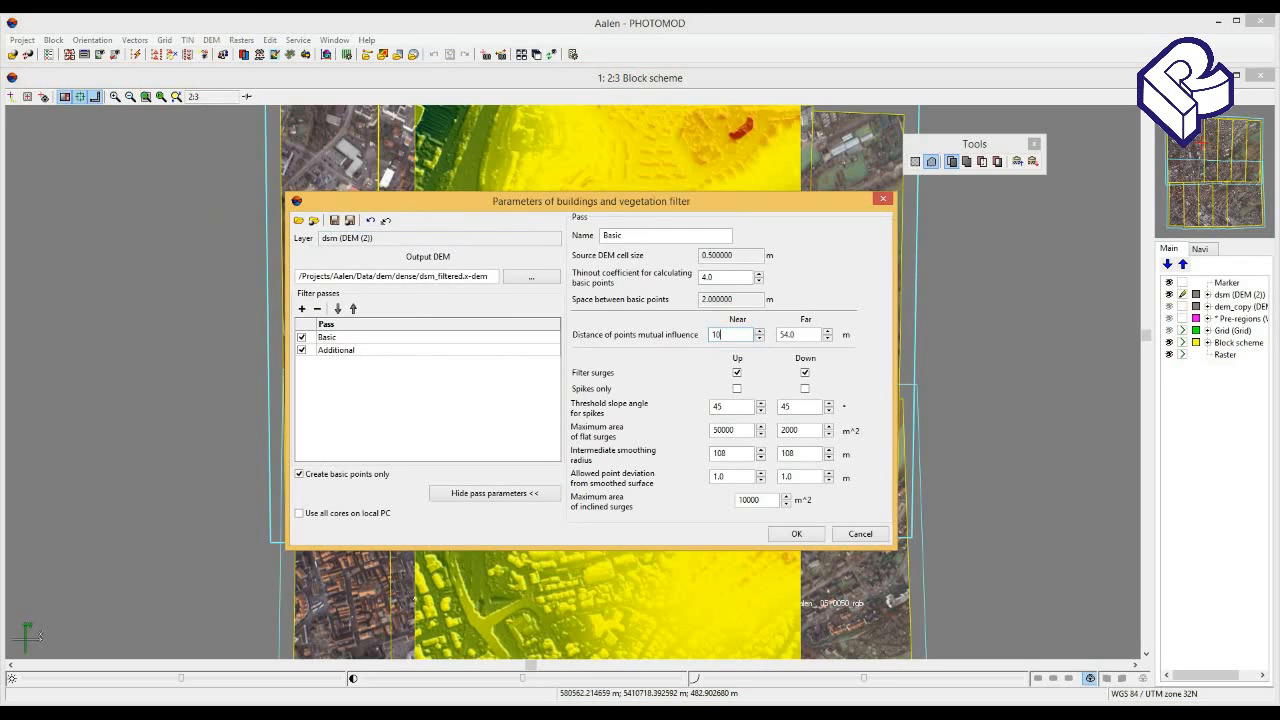
type("100")
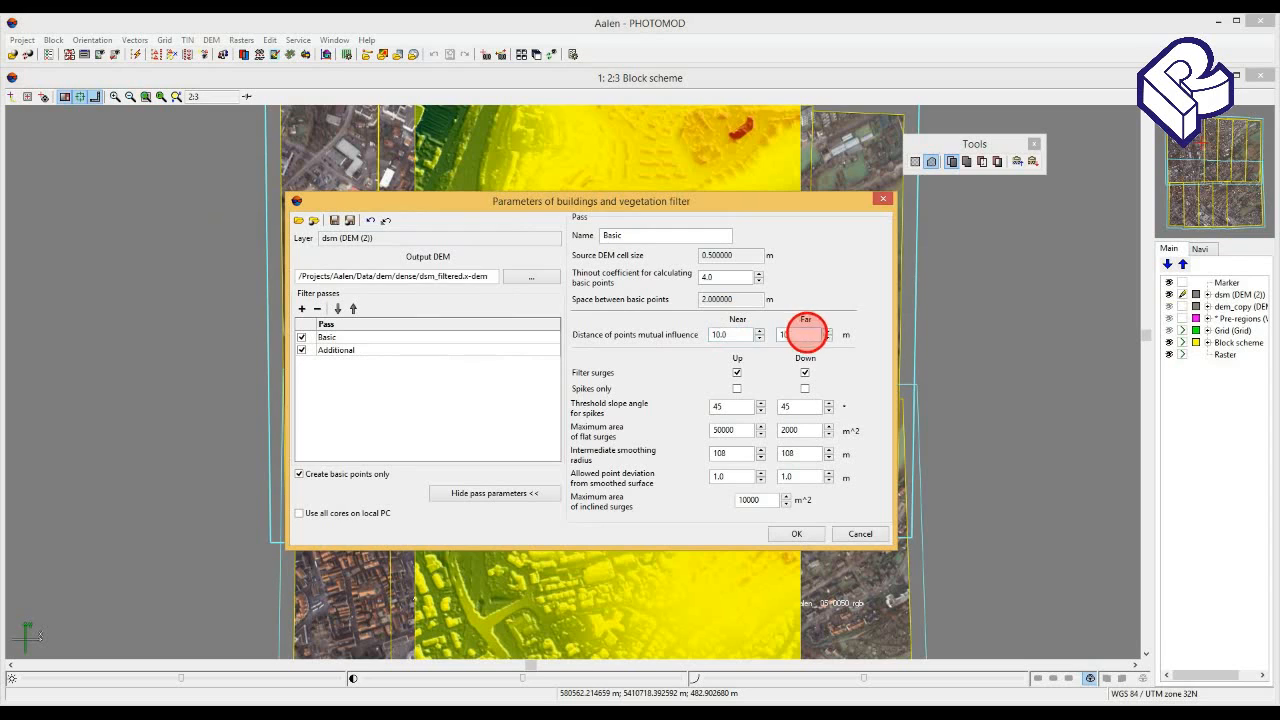
left_click(805, 389)
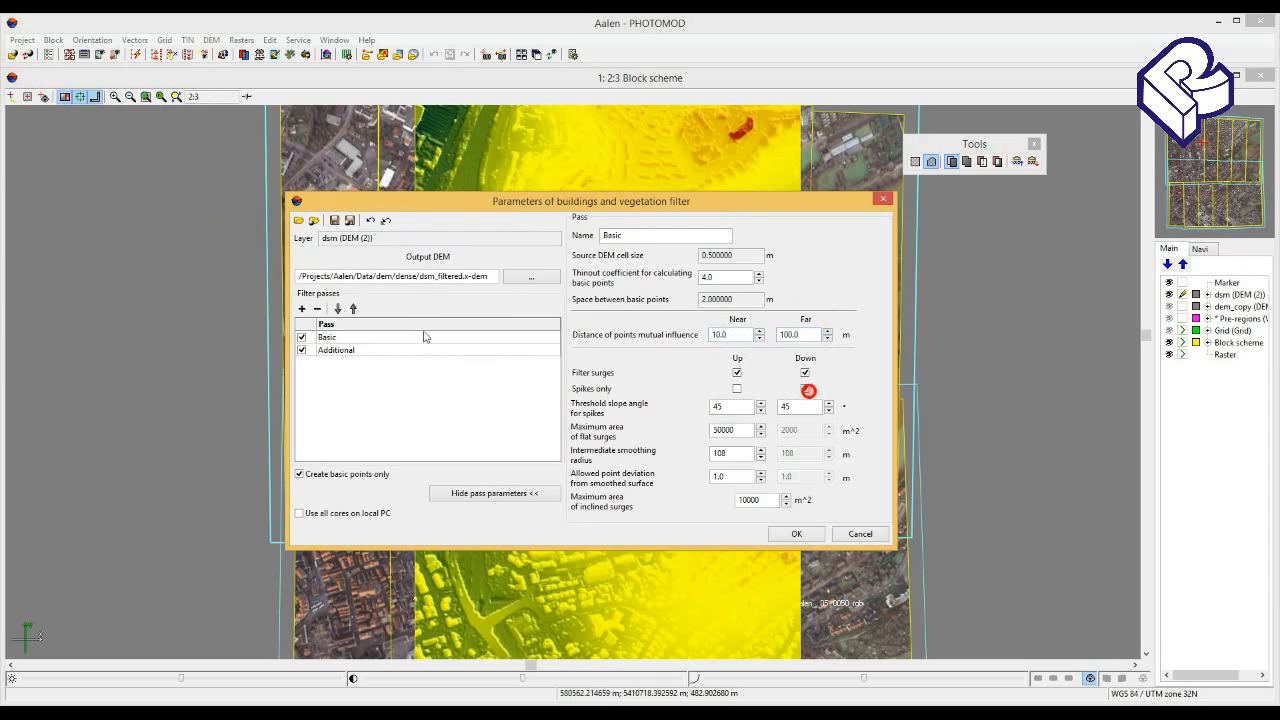
Set the Additional pass to mutual influence distances of 20 m near and 100 m far, filtering only spikes downward.
left_click(388, 351)
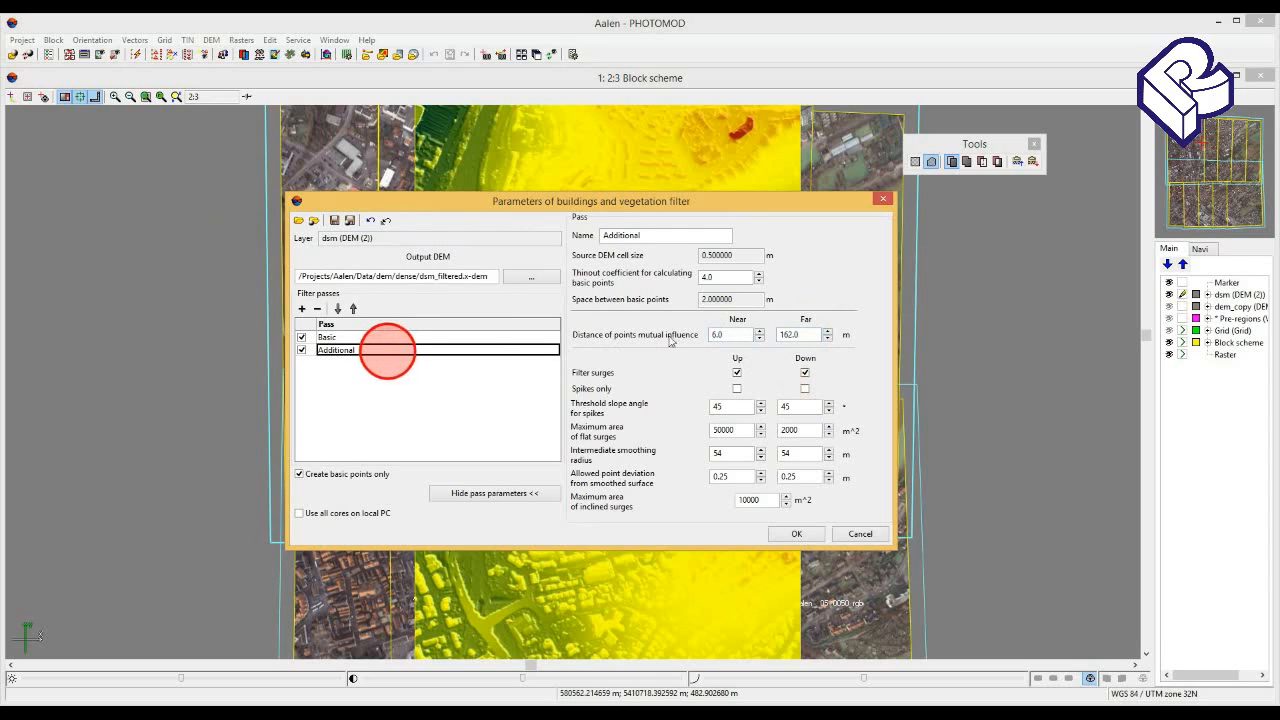
left_click(733, 335)
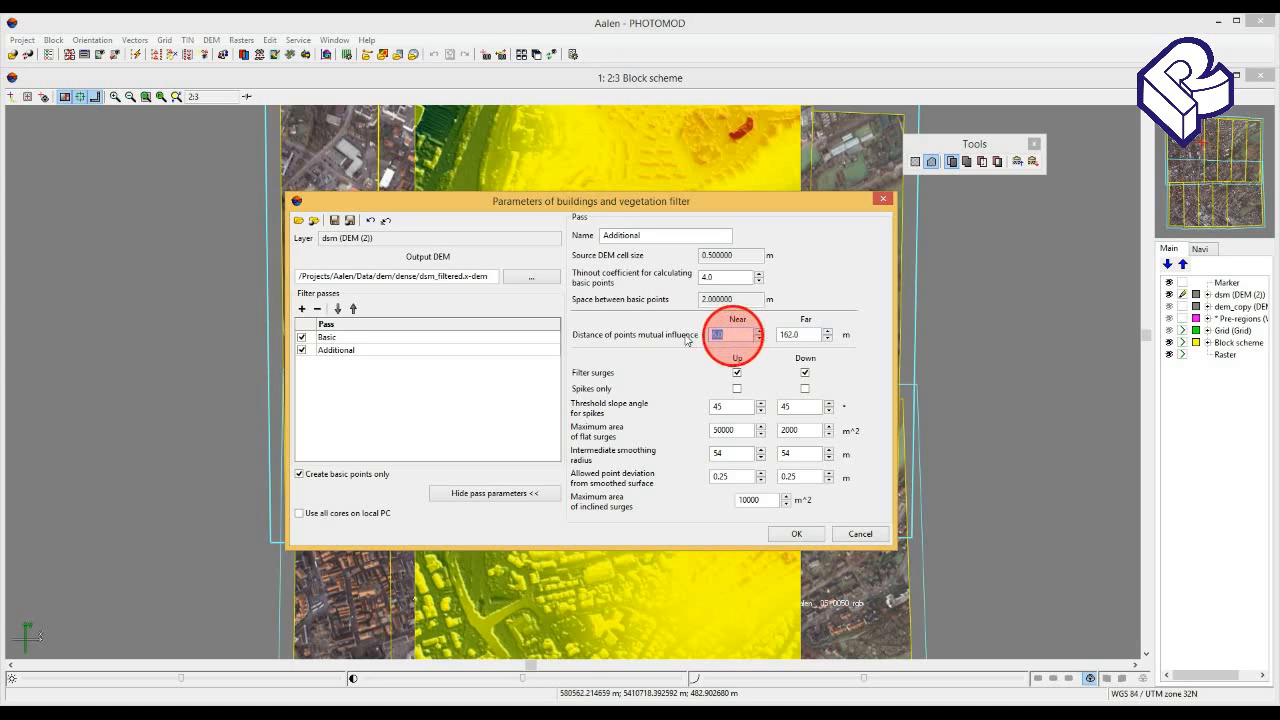
type("20")
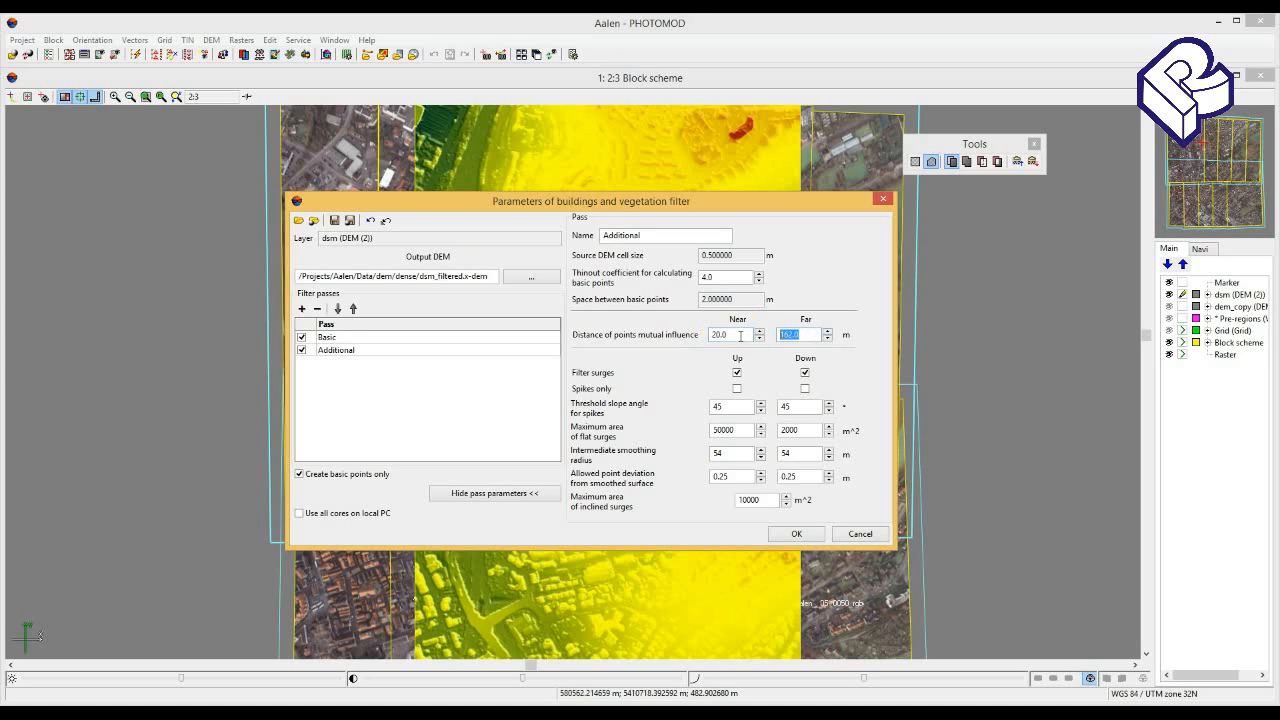
left_click(808, 334)
type("100")
left_click(805, 388)
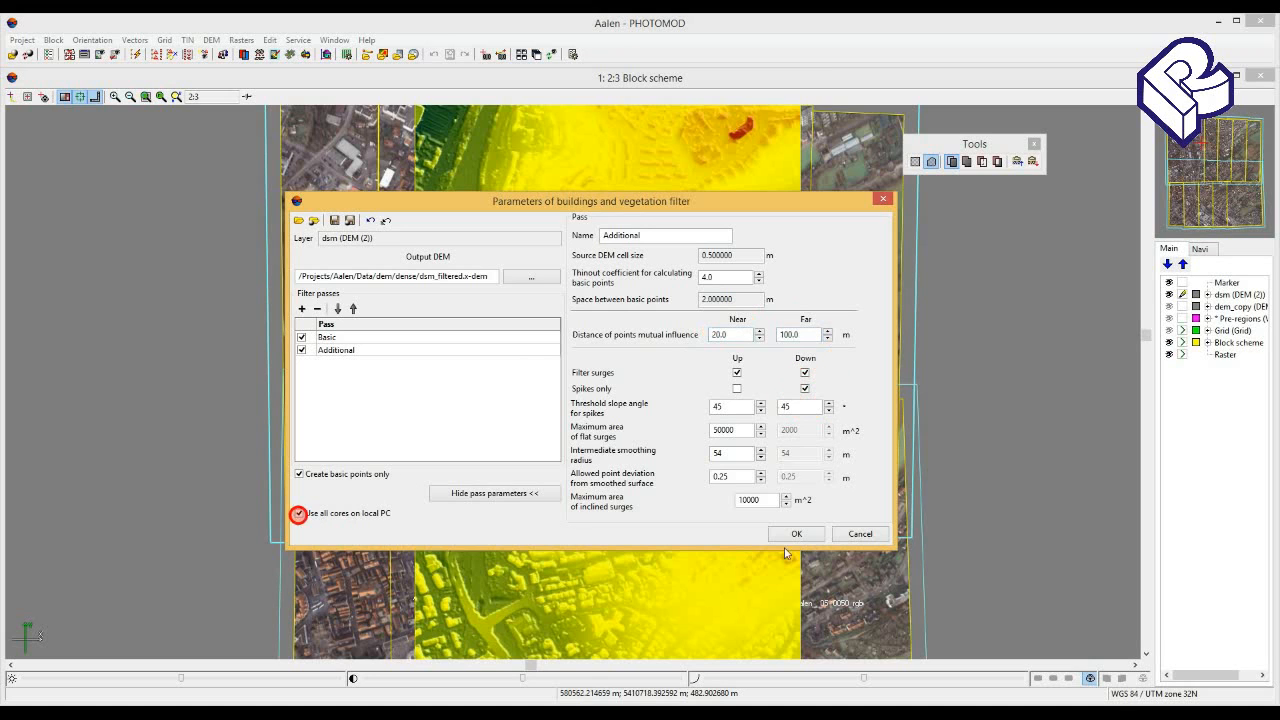
Run the buildings and vegetation filter on all local cores, outputting dsm_filtered.x-dem, and inspect the filtered DEM.
left_click(789, 533)
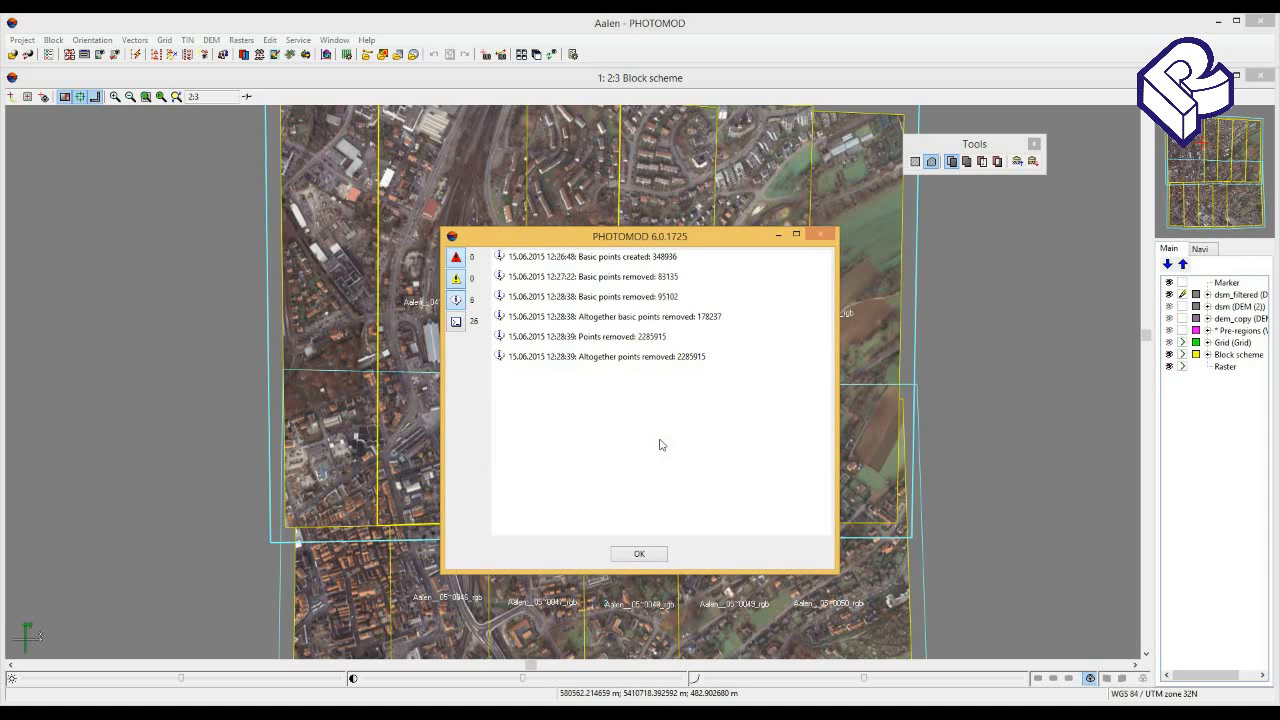
left_click(639, 555)
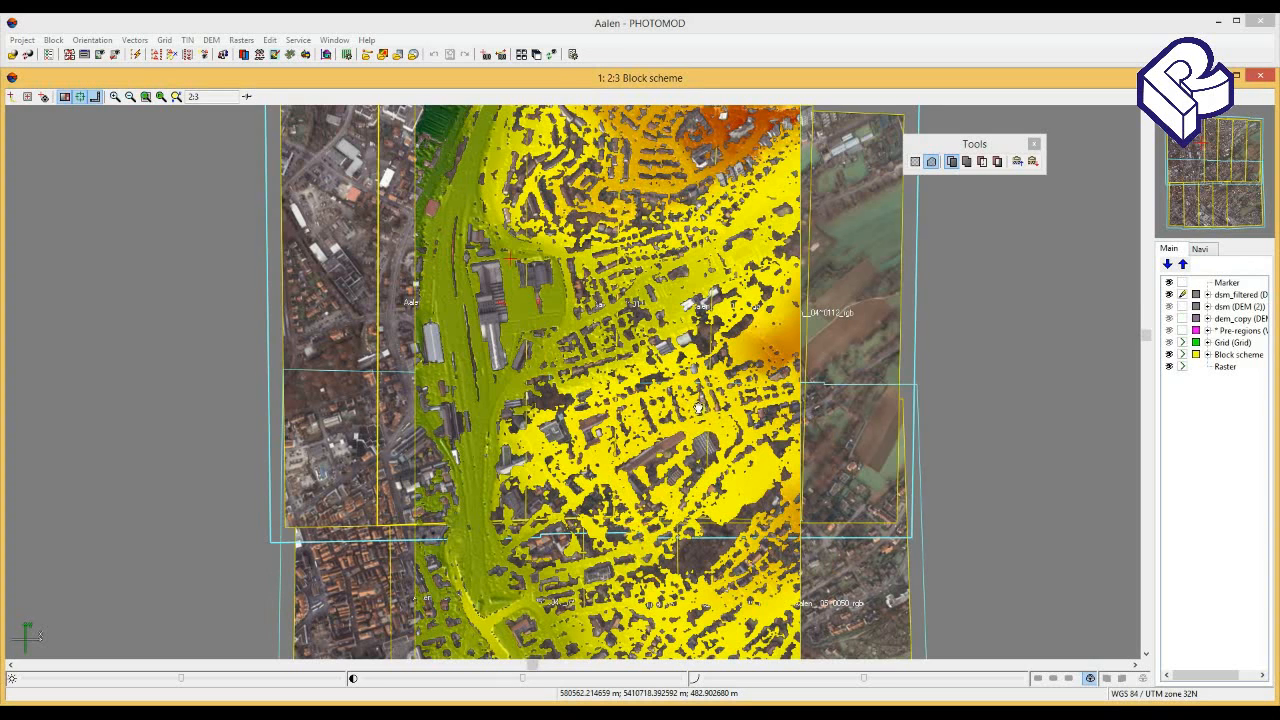
left_click_drag(703, 424, 693, 418)
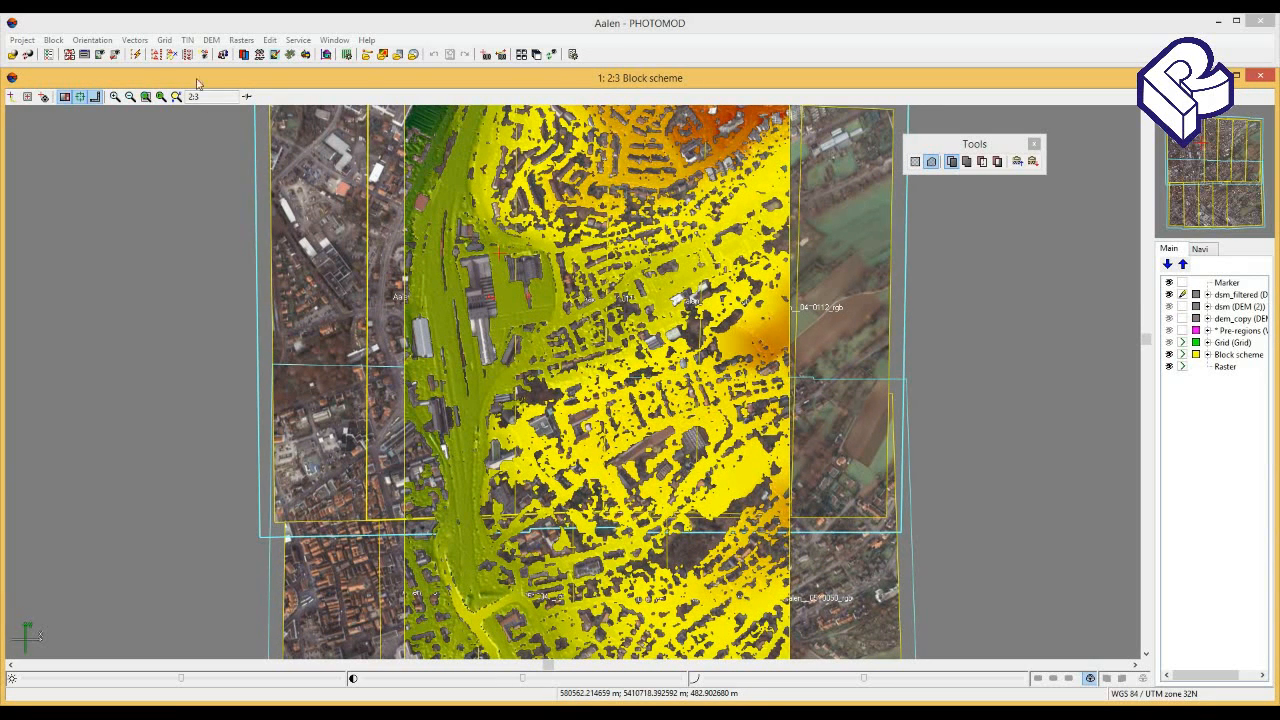
Fill the NULL cells of dsm_filtered.x-dem with auxiliary DEM subsampling 7, outputting dsm_filtered_filled.x-dem.
left_click(211, 40)
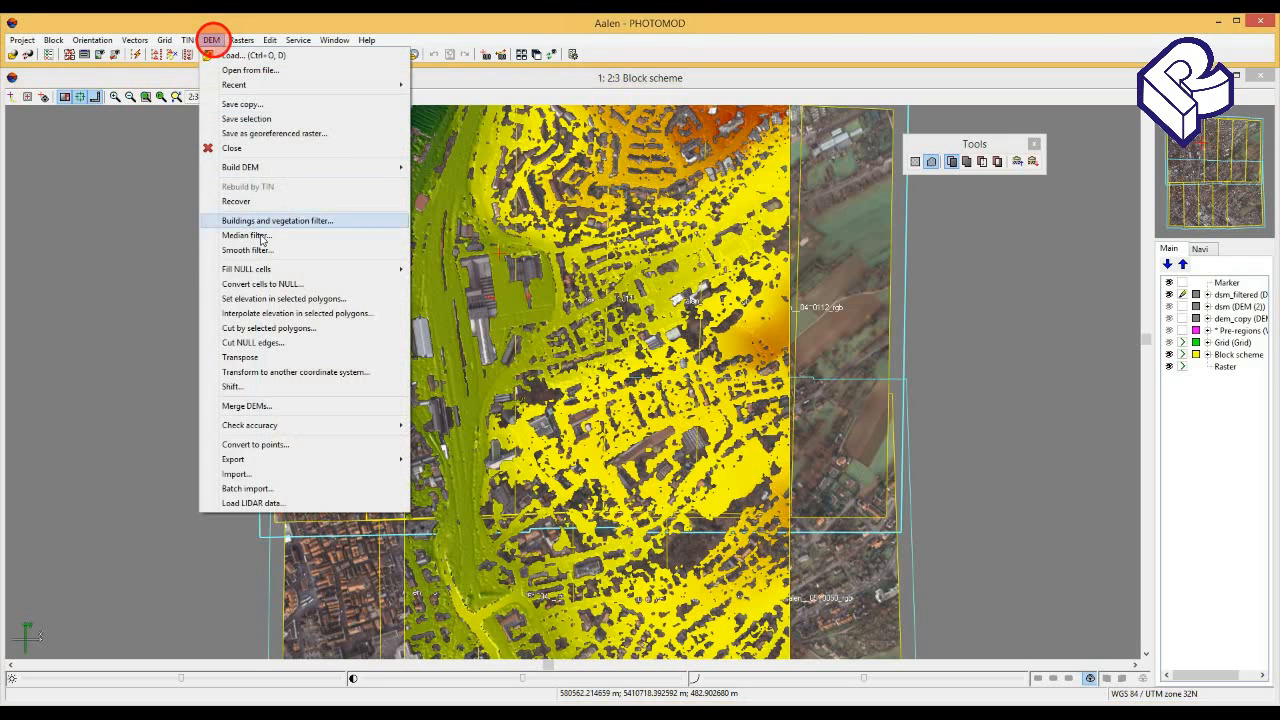
left_click(266, 270)
left_click(462, 284)
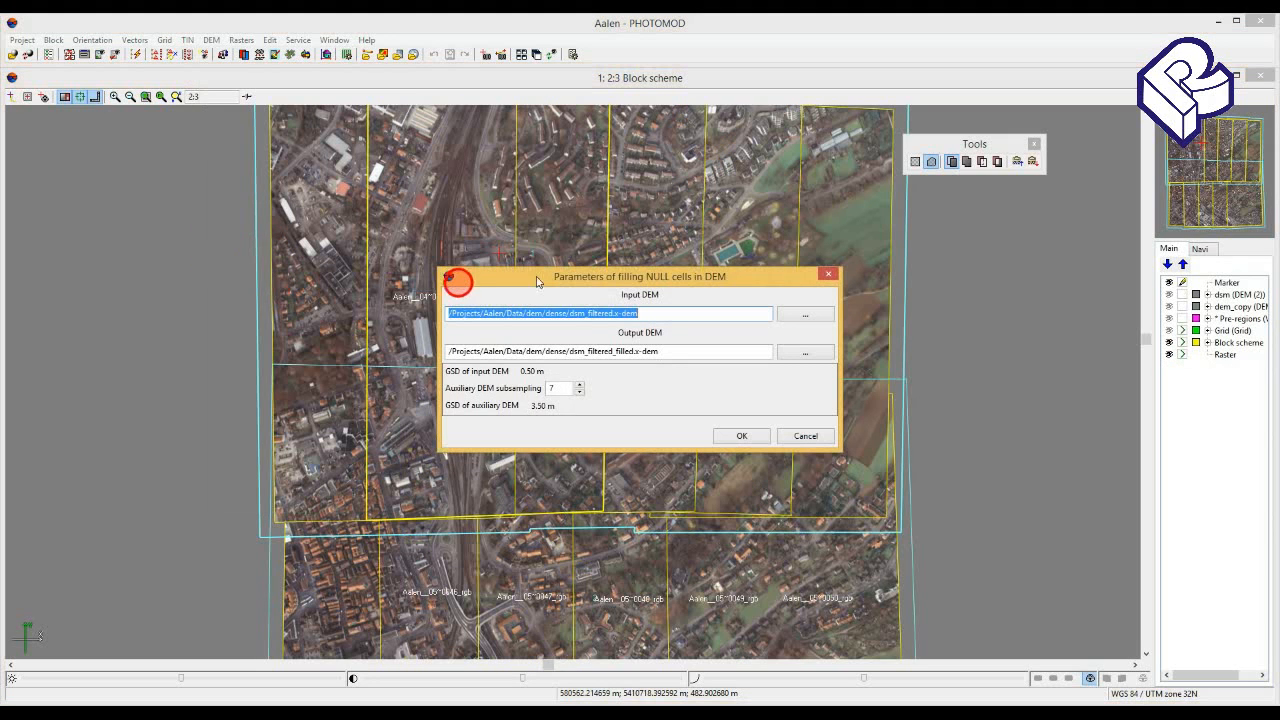
left_click(745, 437)
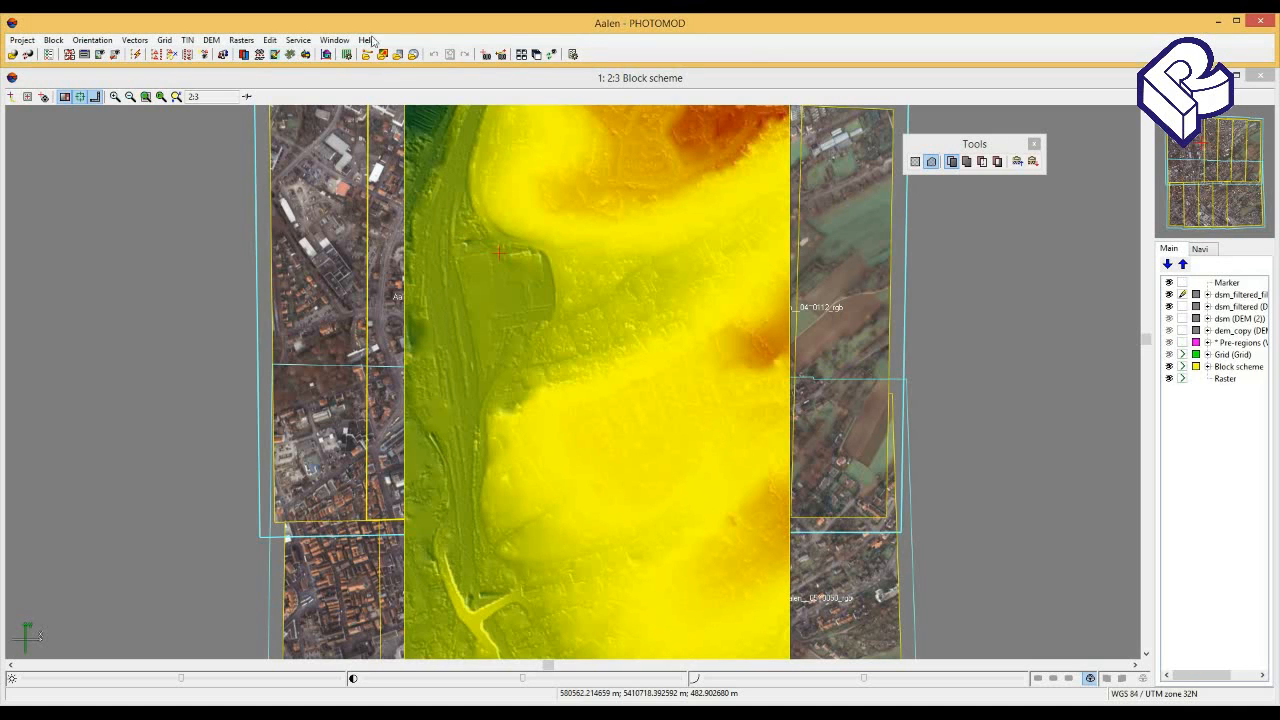
Smooth the filled DEM with a Gaussian filter at level 1.0 and aperture 25, overwriting dem_copy_smoothed.x-dem in the dem folder.
left_click(211, 40)
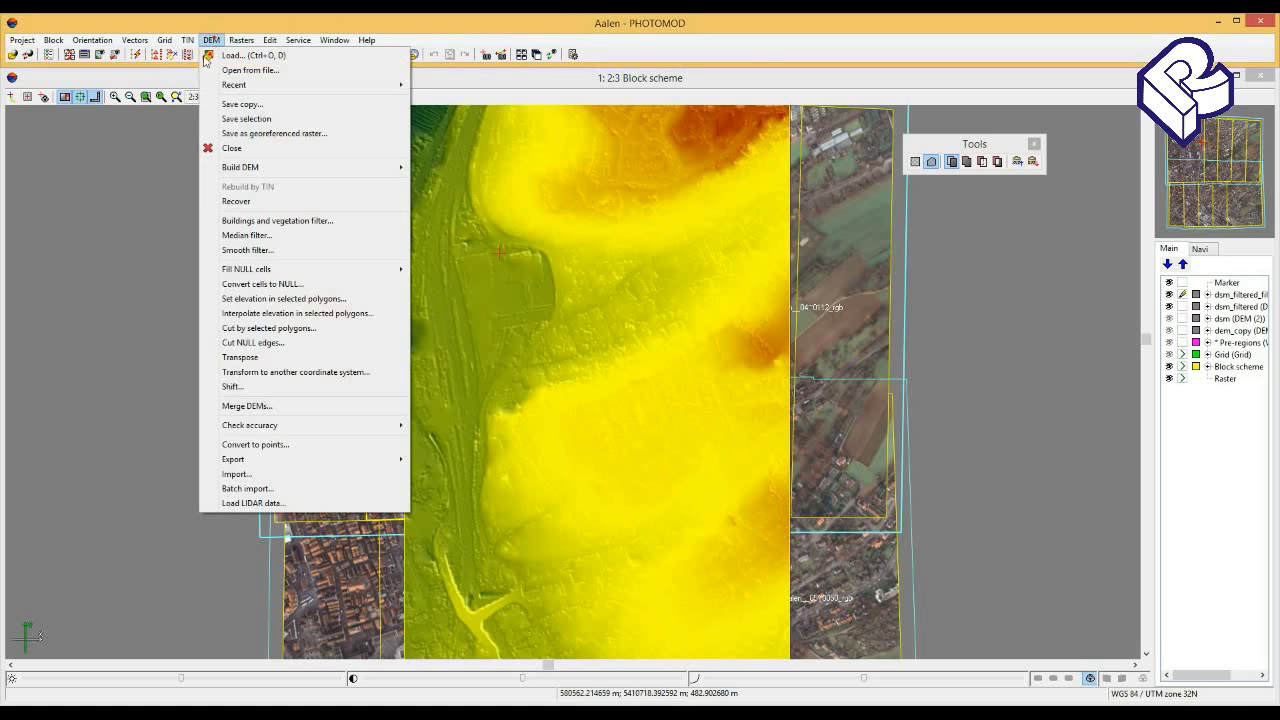
left_click(266, 256)
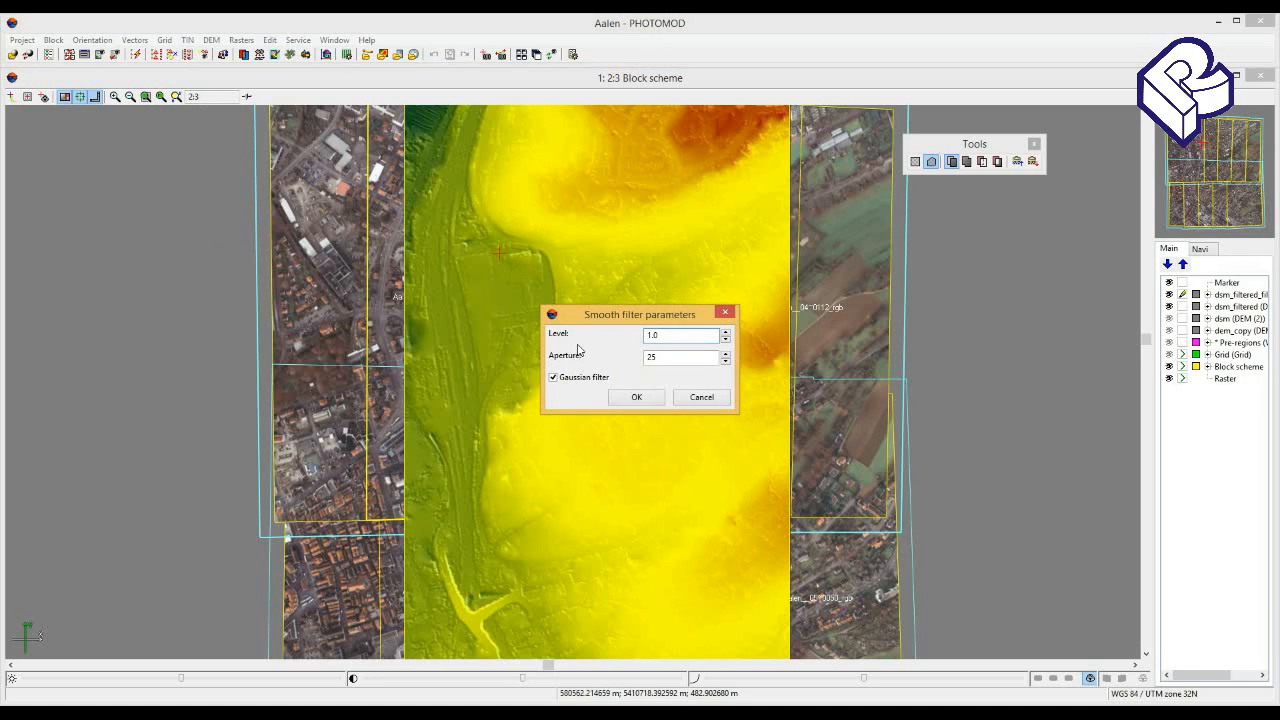
left_click_drag(604, 316, 594, 325)
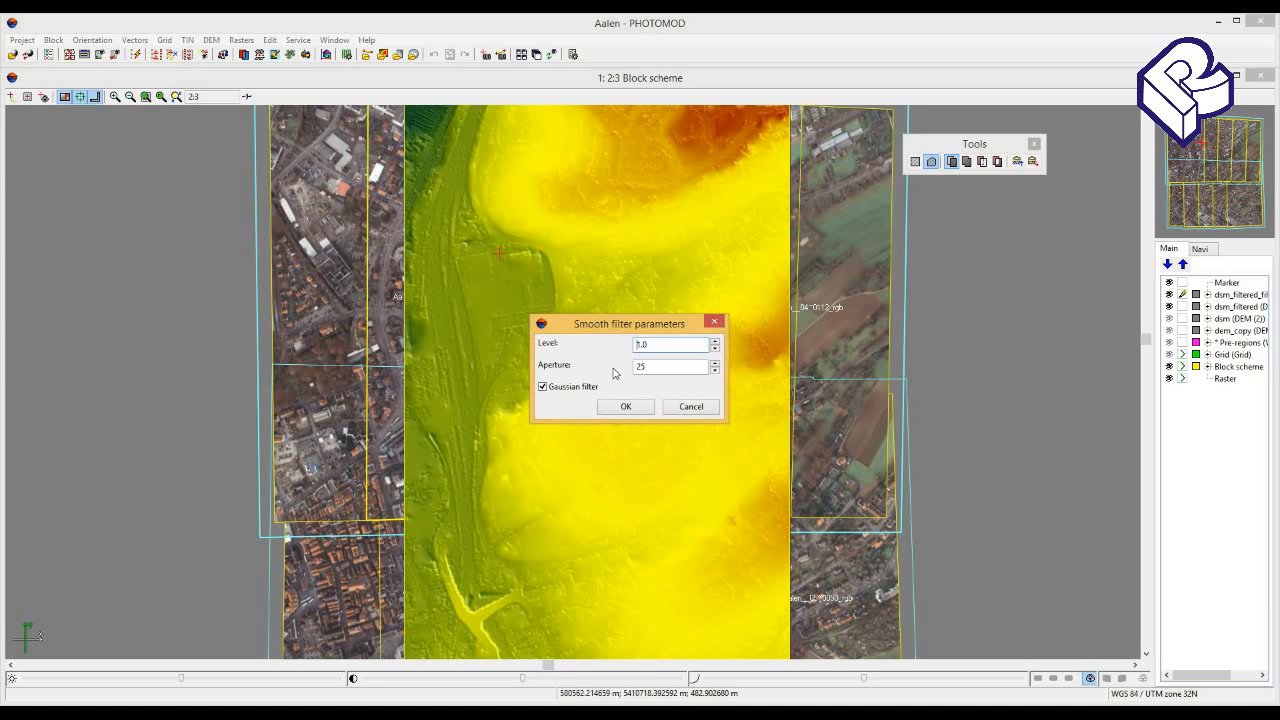
left_click(637, 405)
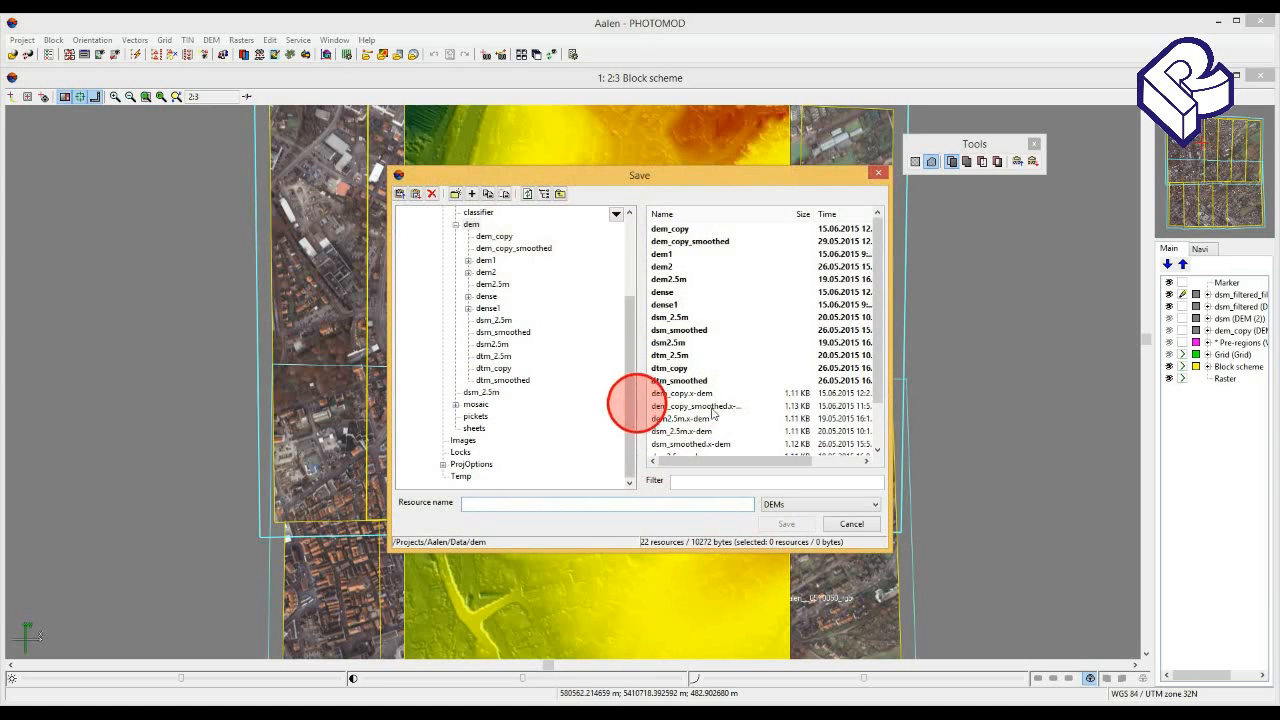
left_click(786, 523)
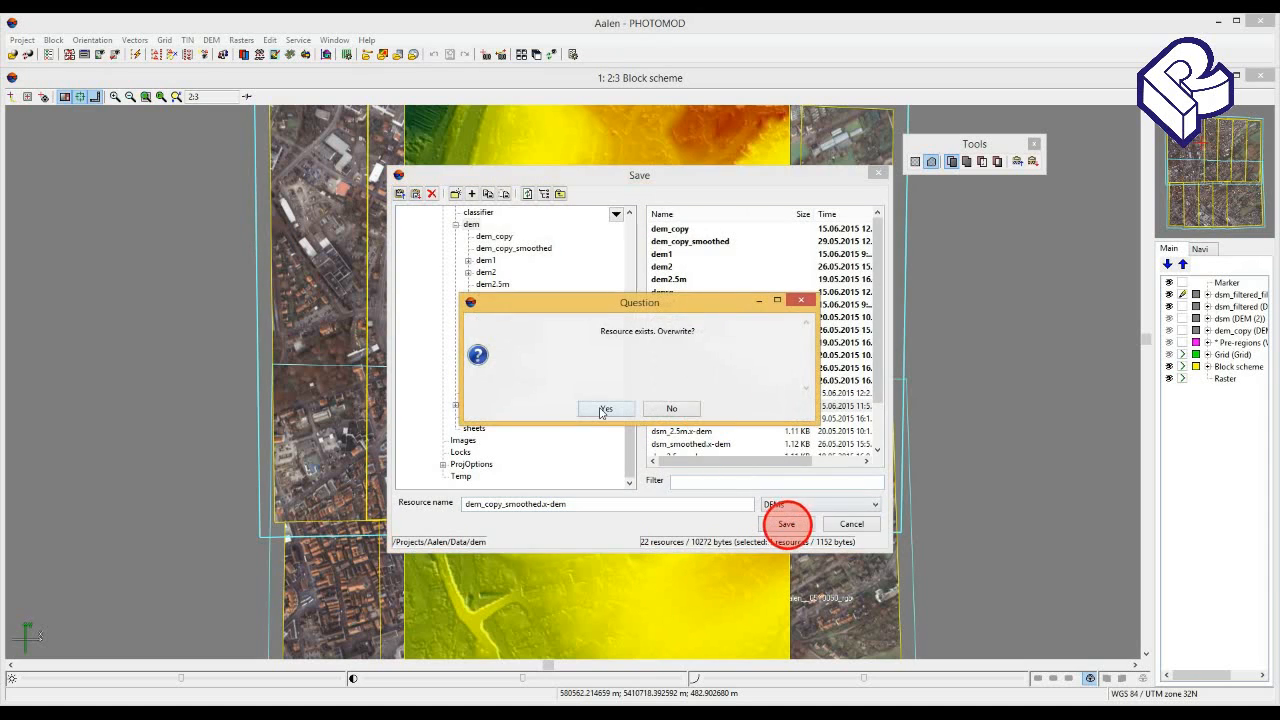
left_click(601, 410)
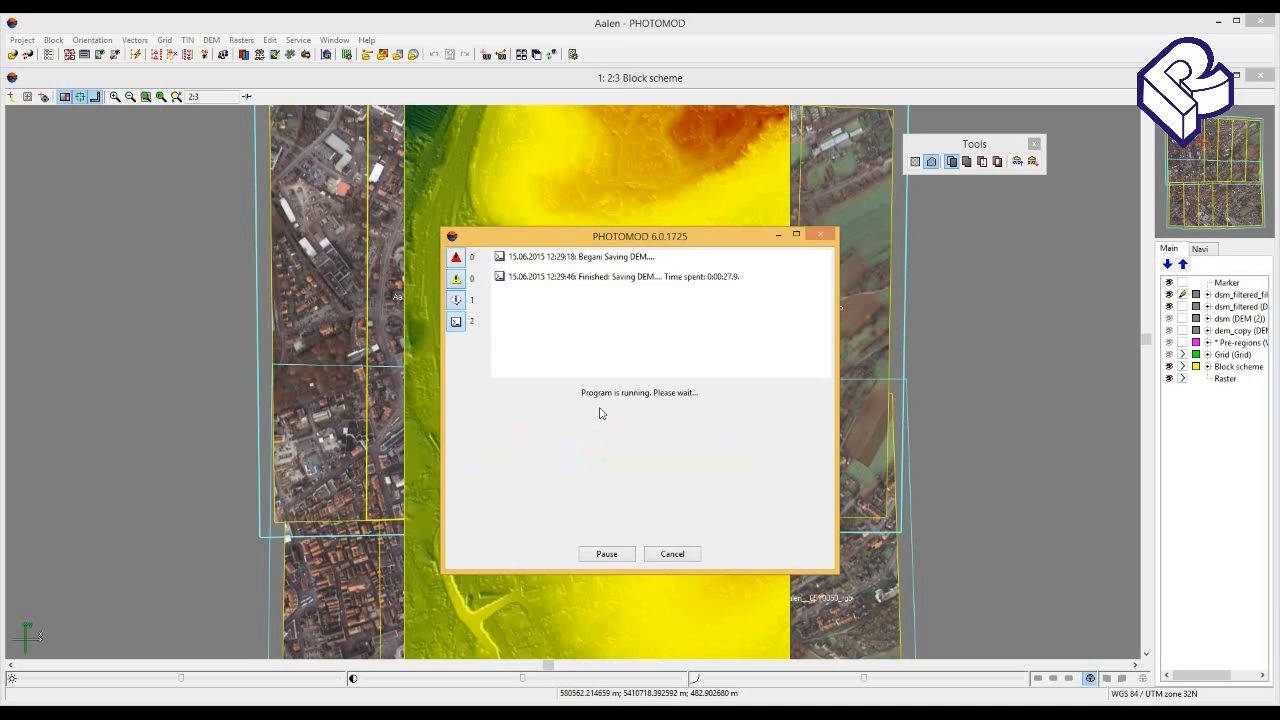
left_click(639, 554)
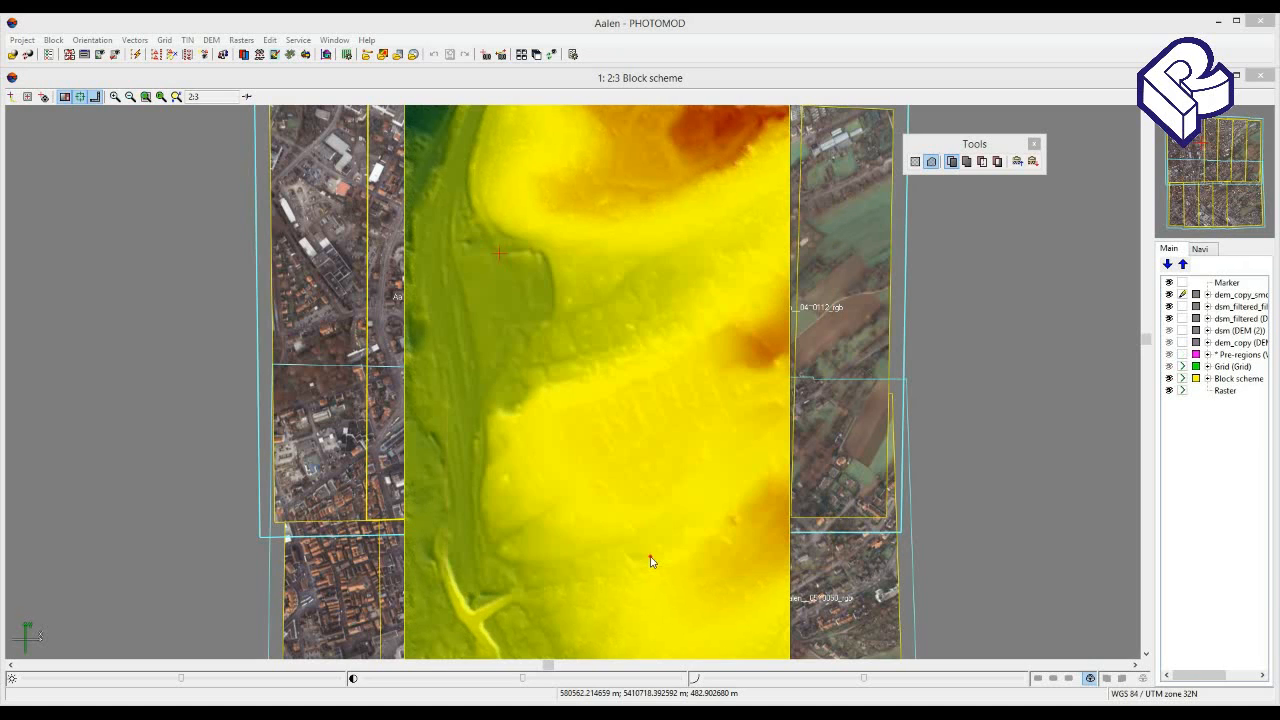
left_click(649, 556)
Display the available methods for building a DEM, including dense DTM and dense DSM.
left_click(216, 41)
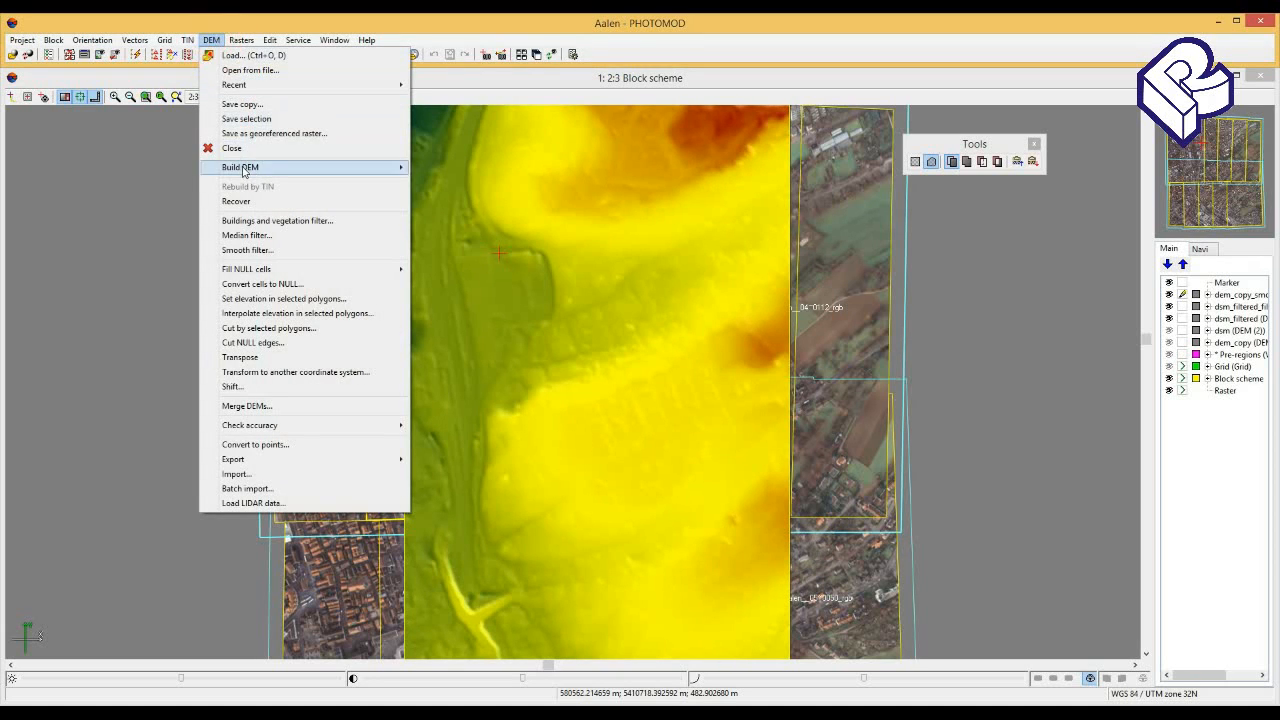
left_click(243, 168)
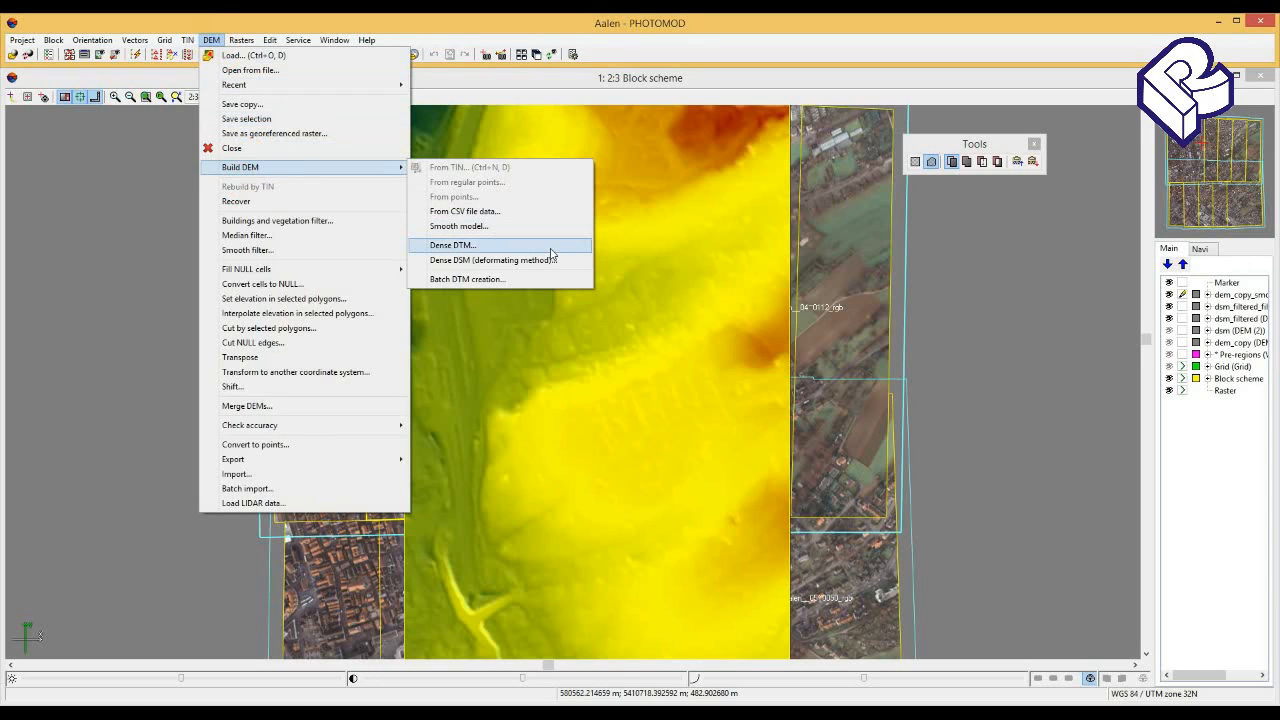